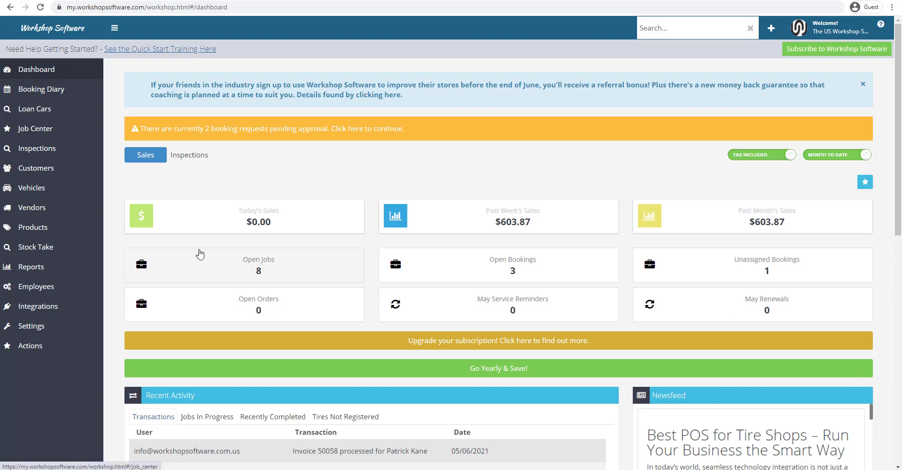
# Step: Open the Bridgestone Duravis product from the product list and look at its available product types
pyautogui.click(67, 230)
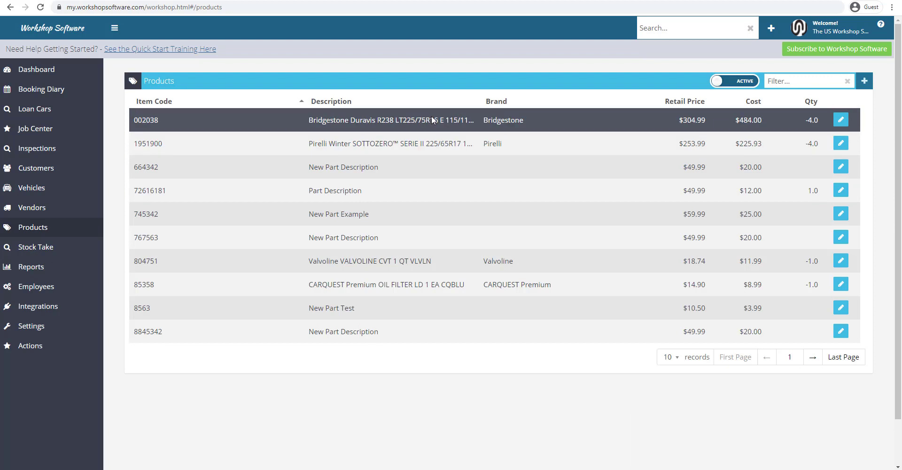
pyautogui.click(842, 121)
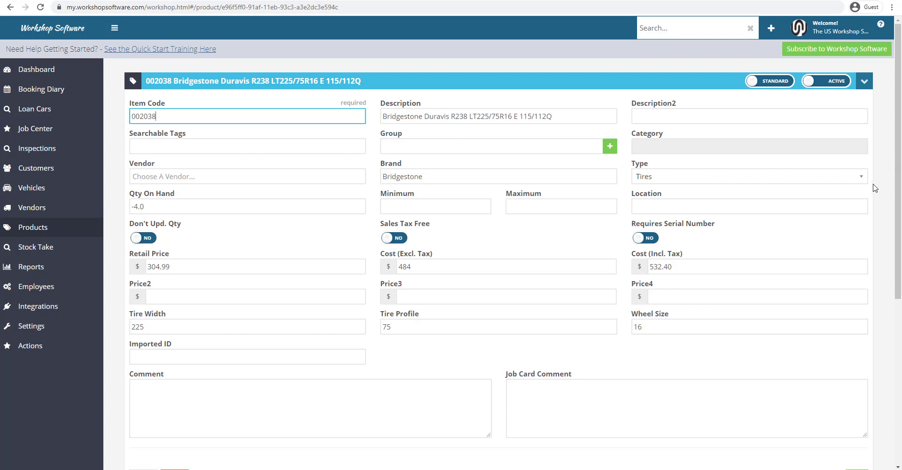
pyautogui.click(647, 181)
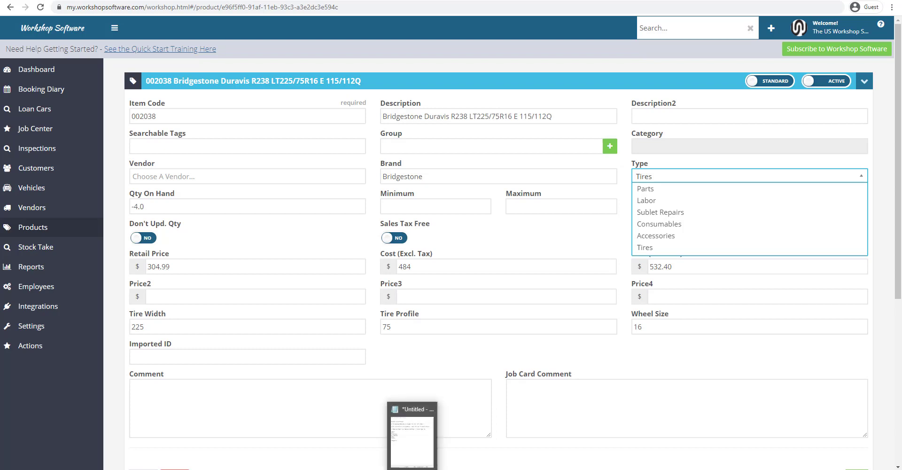
# Step: Switch to the Notepad notes and review the single Sales account and the Labour and Stock account mapping options
pyautogui.click(413, 469)
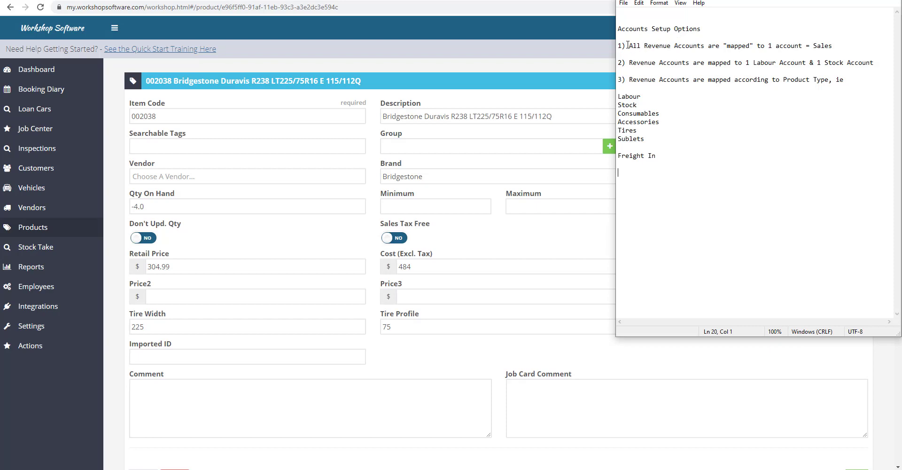
pyautogui.moveTo(627, 46); pyautogui.dragTo(743, 55)
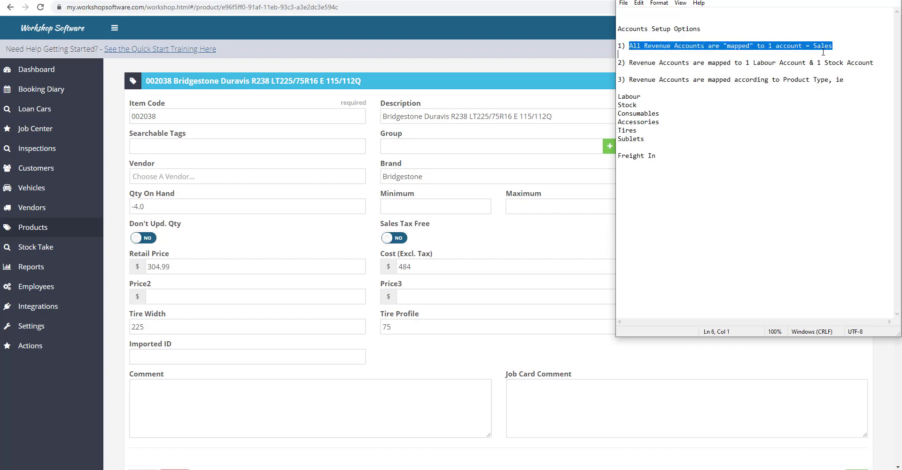
pyautogui.moveTo(823, 52); pyautogui.dragTo(808, 39)
pyautogui.moveTo(810, 45); pyautogui.dragTo(839, 47)
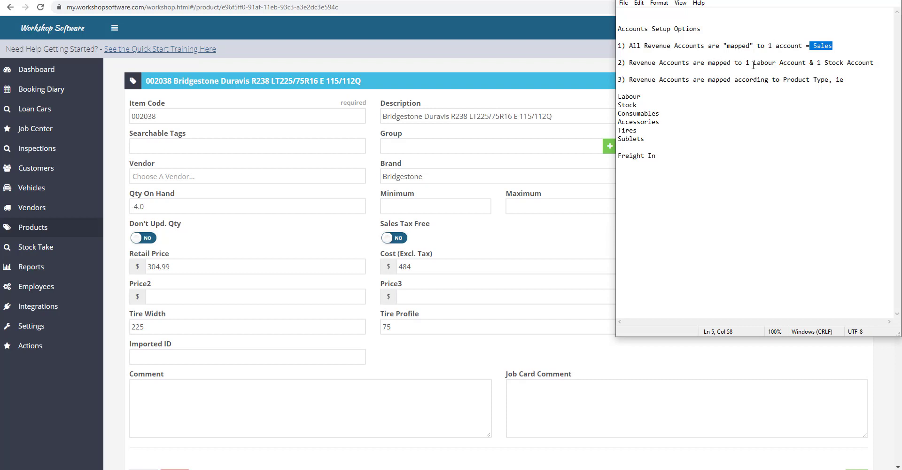
pyautogui.moveTo(746, 63); pyautogui.dragTo(807, 62)
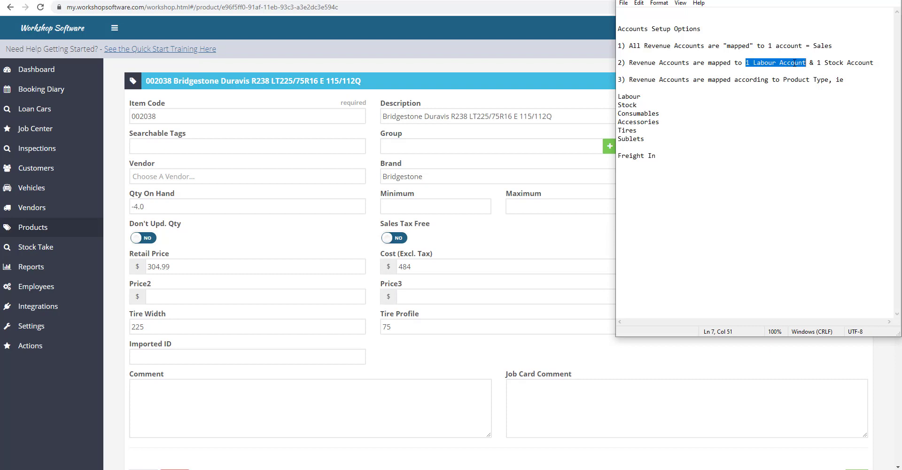
pyautogui.moveTo(813, 63); pyautogui.dragTo(883, 67)
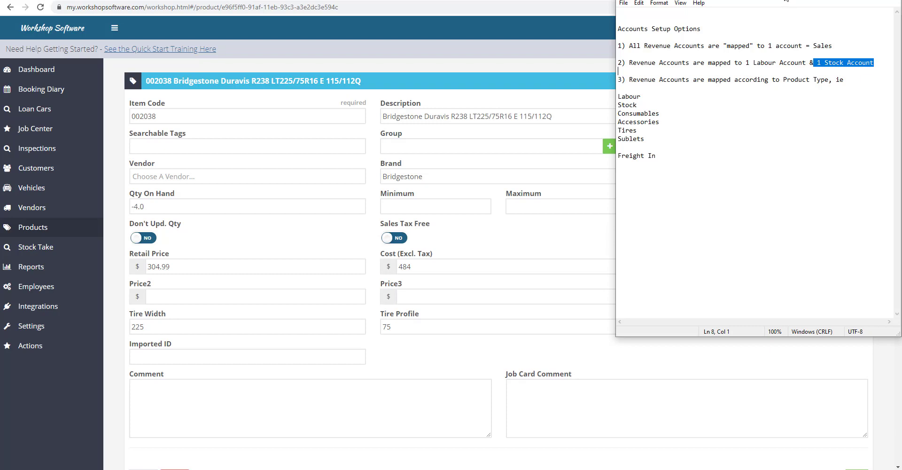
pyautogui.moveTo(782, 1); pyautogui.dragTo(475, 45)
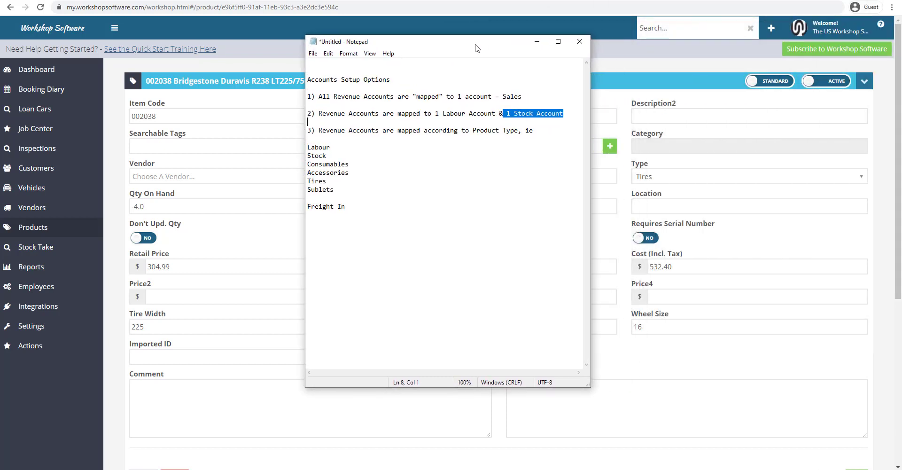
# Step: Compare the product's type choices with the account list in the notes, including the Freight In entry
pyautogui.click(677, 181)
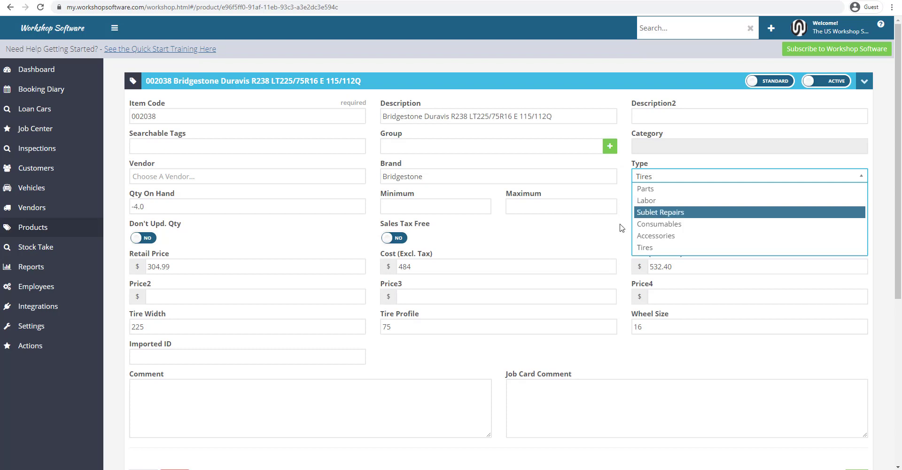
pyautogui.hotkey('alt', 'Tab')
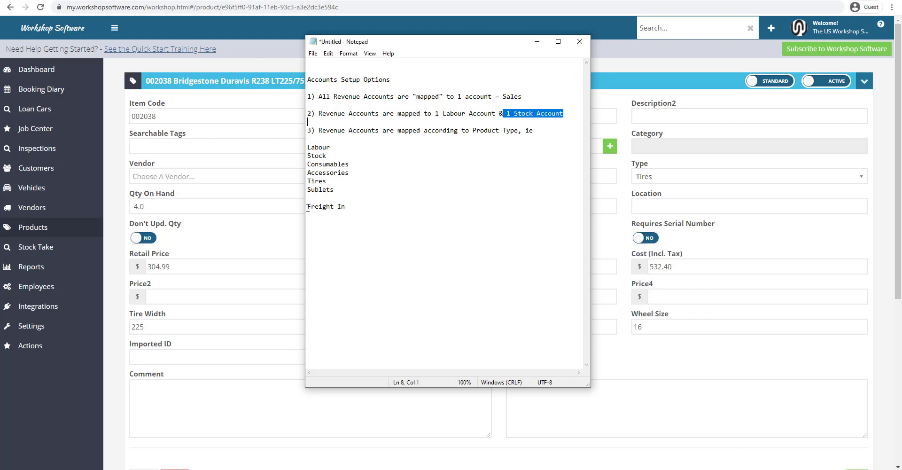
pyautogui.moveTo(308, 207); pyautogui.dragTo(359, 208)
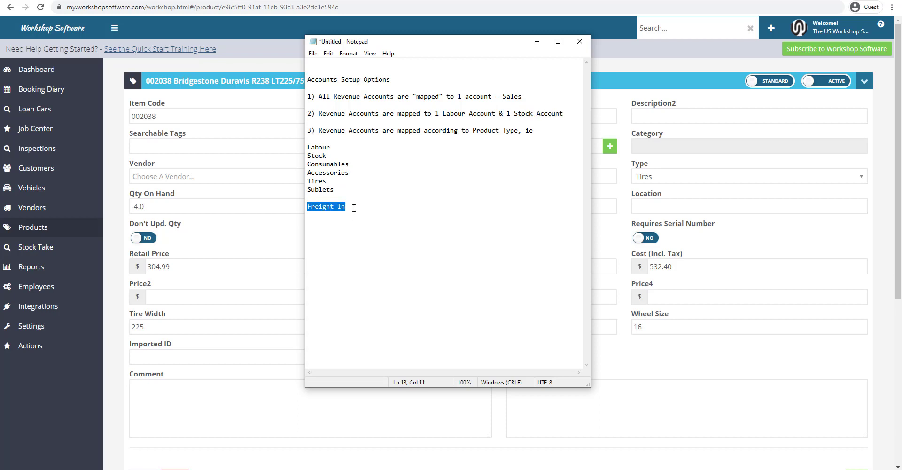
pyautogui.click(352, 207)
pyautogui.click(537, 42)
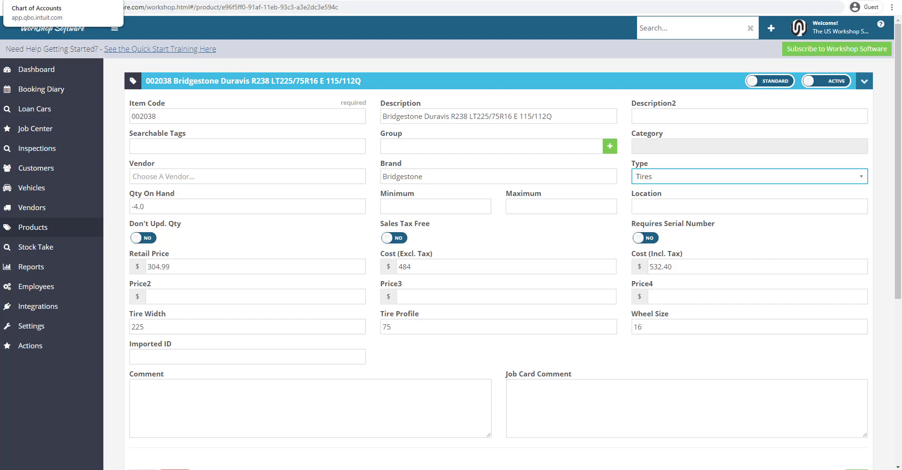
# Step: Switch to the QuickBooks Chart of Accounts and sort the accounts by type in ascending order to reach the income accounts
pyautogui.click(61, 1)
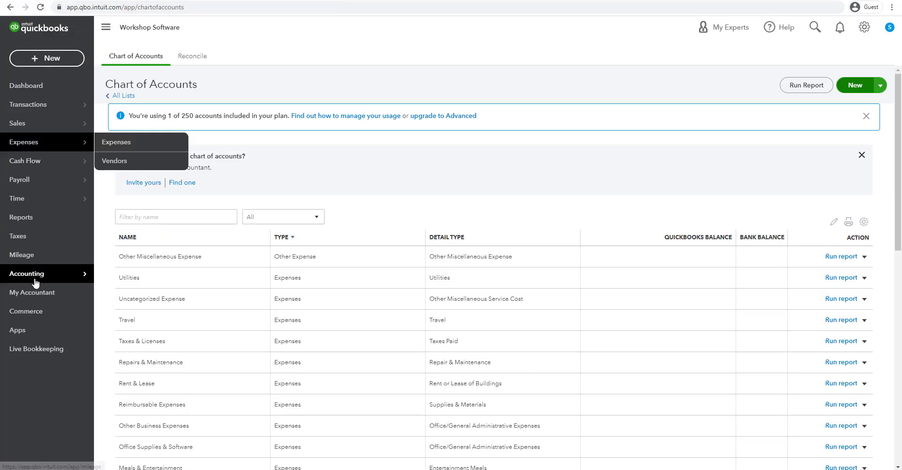
pyautogui.moveTo(40, 280)
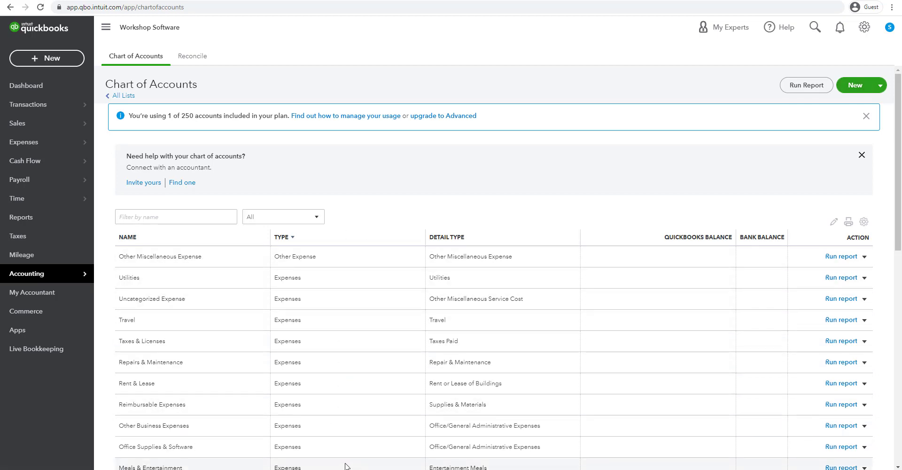
pyautogui.scroll(-3, 345, 467)
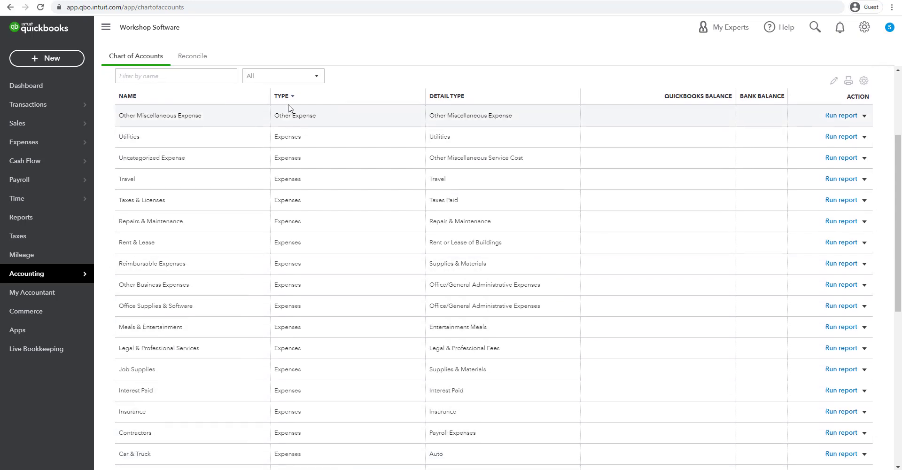
pyautogui.click(282, 97)
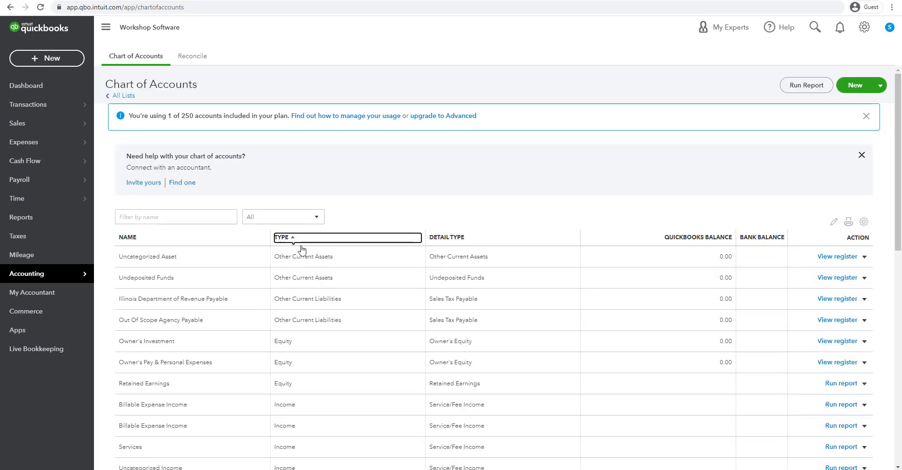
pyautogui.scroll(-5, 308, 306)
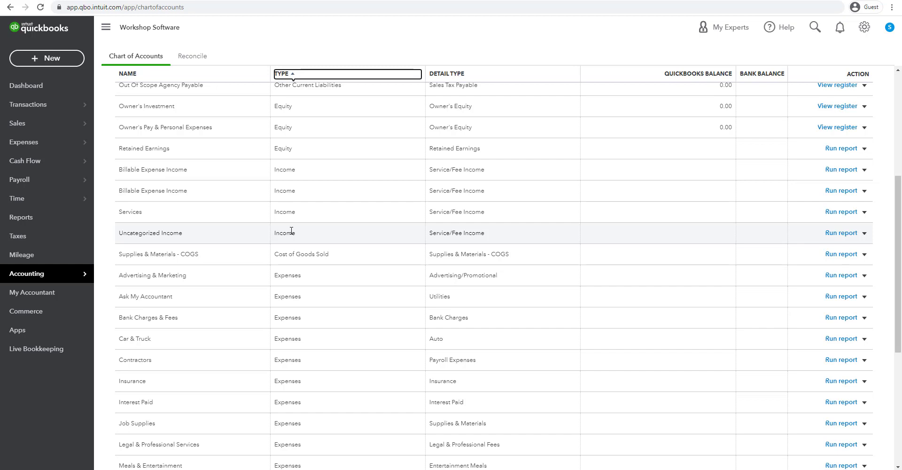
# Step: Edit the Uncategorized Income account and set its detail type to Sales of Product Income
pyautogui.click(865, 233)
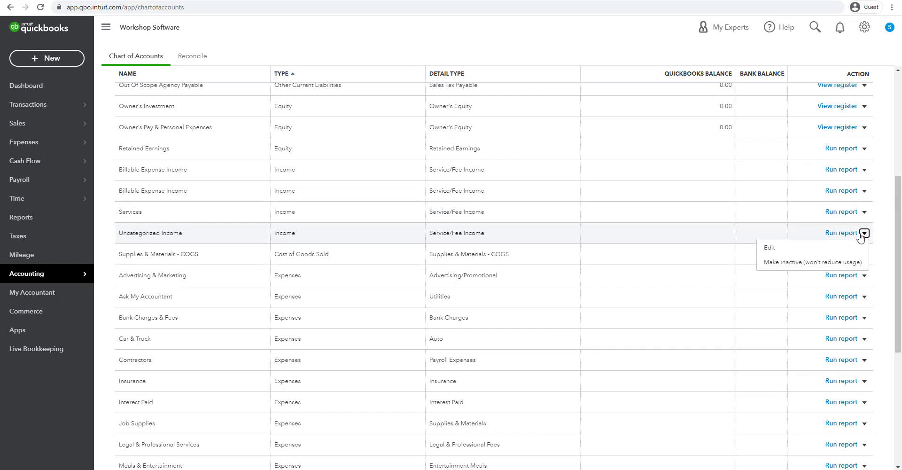
pyautogui.click(771, 249)
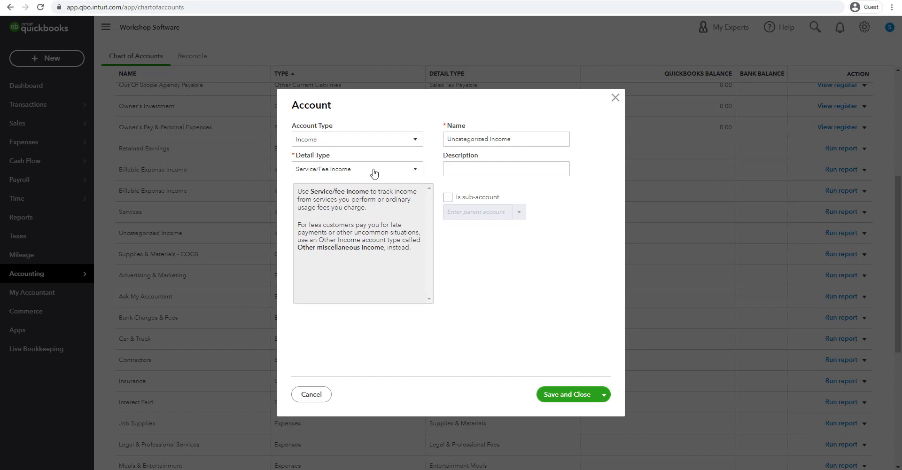
pyautogui.click(416, 172)
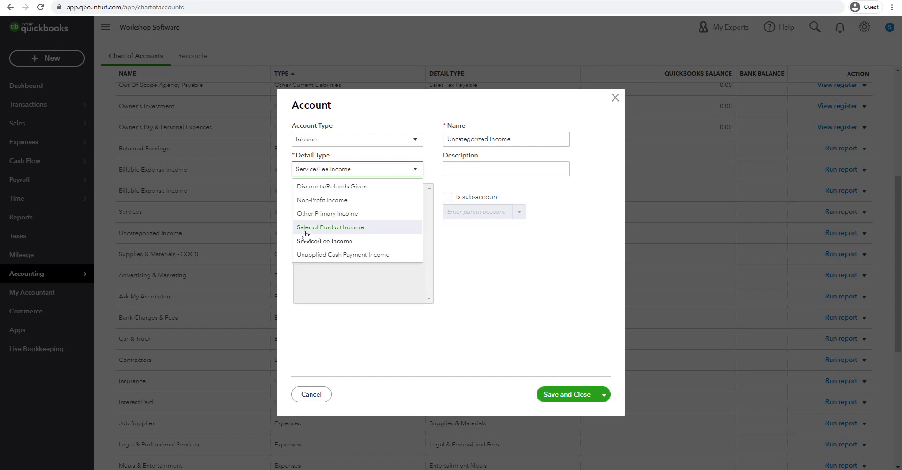
pyautogui.click(343, 230)
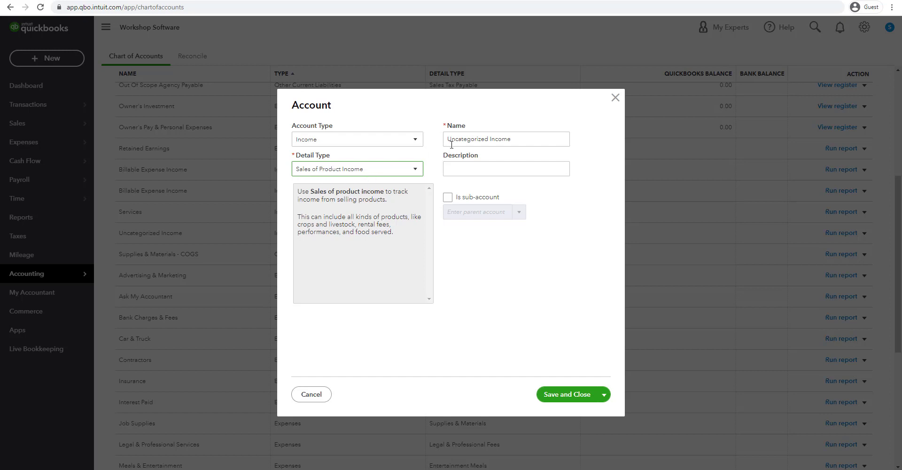
# Step: Set both the account's name and description to "WS - Labour" and save it, accepting the detail type change
pyautogui.moveTo(448, 140); pyautogui.dragTo(537, 141)
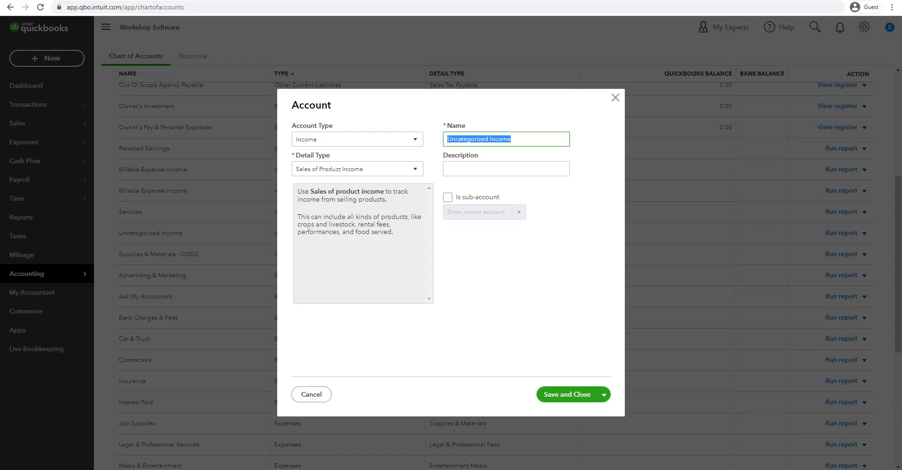
pyautogui.write('WS - Labour')
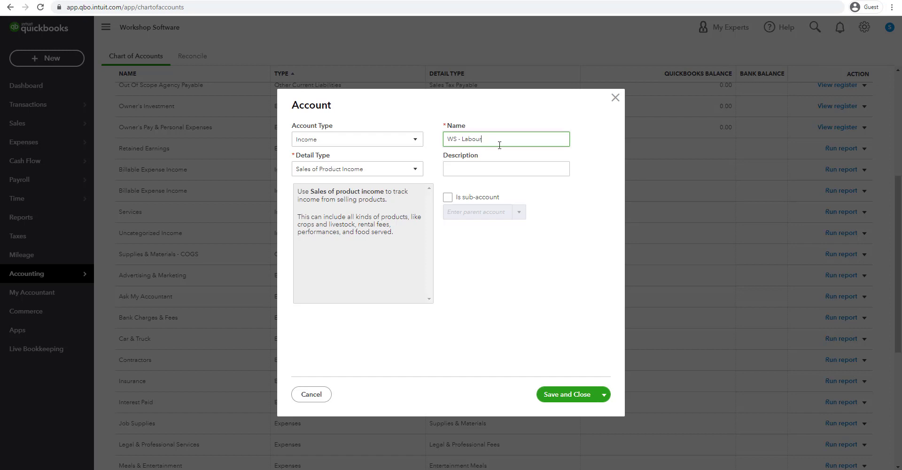
pyautogui.tripleClick(470, 139)
pyautogui.rightClick(452, 138)
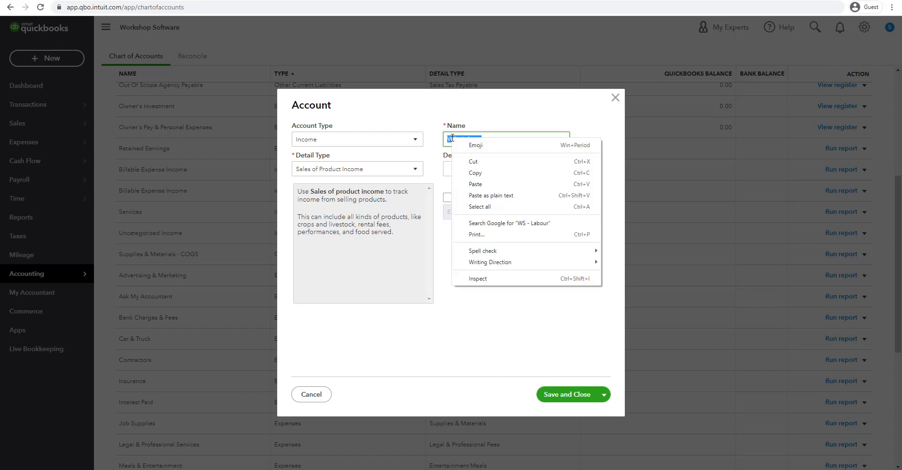
pyautogui.click(470, 173)
pyautogui.click(458, 169)
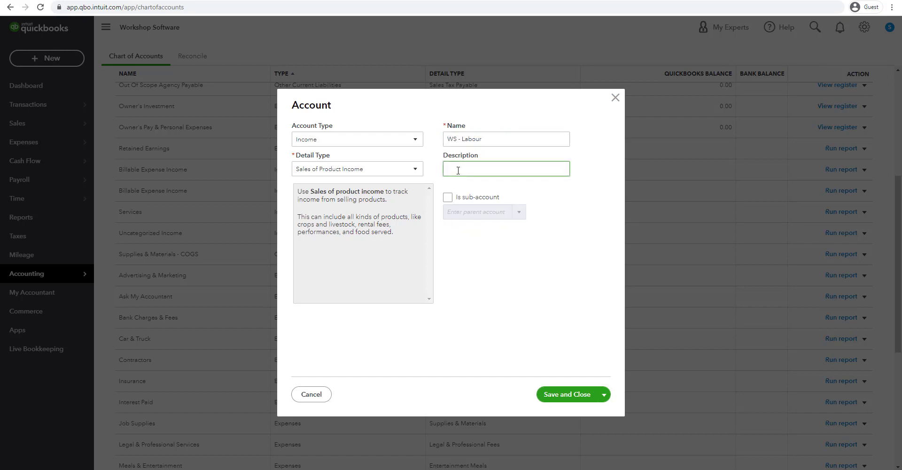
pyautogui.rightClick(458, 170)
pyautogui.click(477, 246)
pyautogui.click(581, 396)
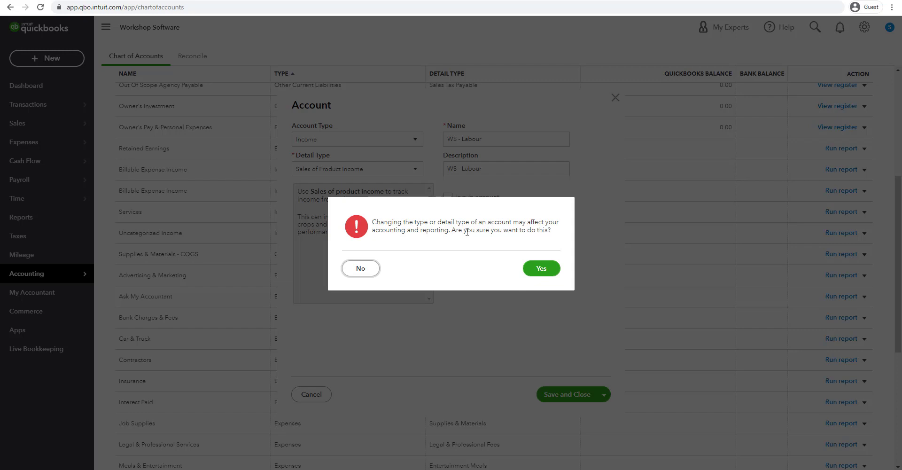
pyautogui.click(543, 271)
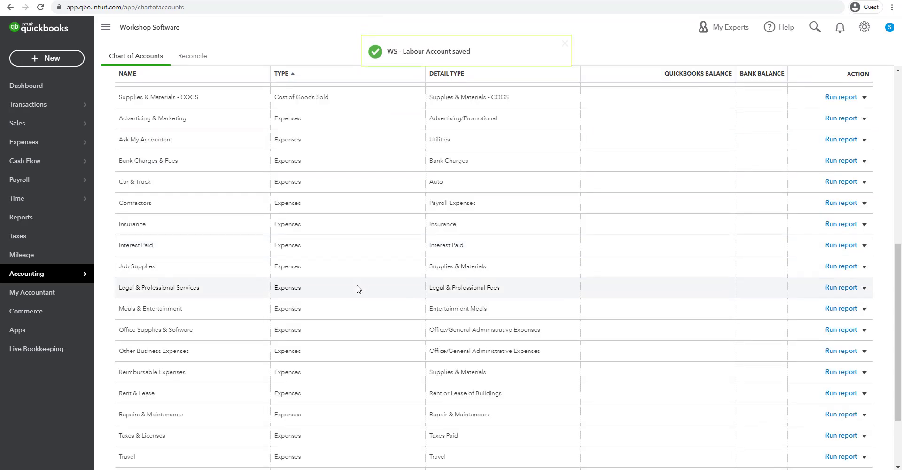
# Step: Start a new account in the chart of accounts with account type Income and detail type Sales of Product Income
pyautogui.scroll(-2, 310, 320)
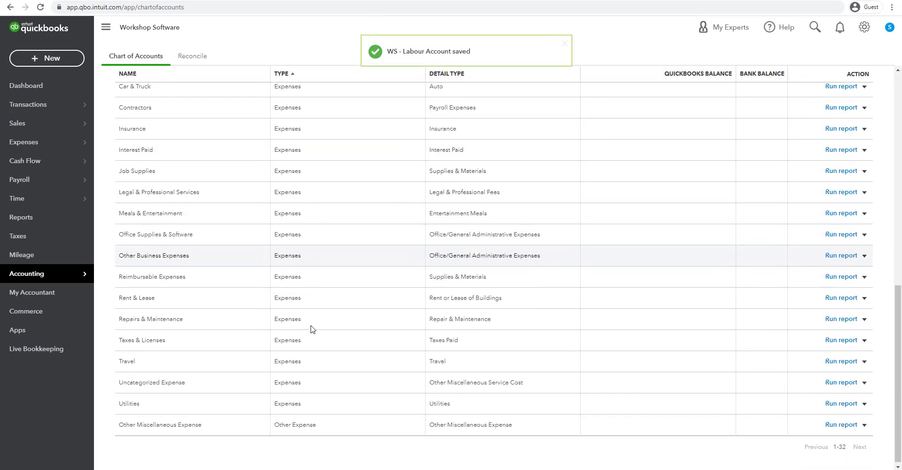
pyautogui.scroll(6, 311, 324)
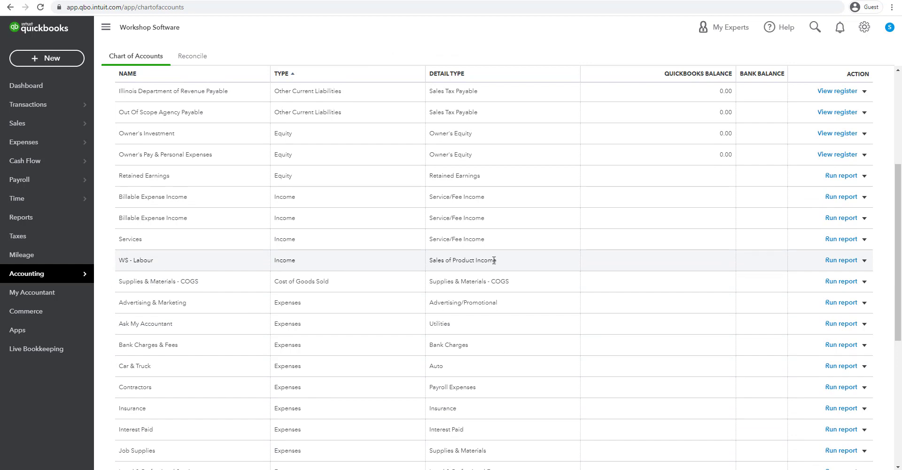
pyautogui.scroll(1, 559, 234)
pyautogui.scroll(5, 560, 232)
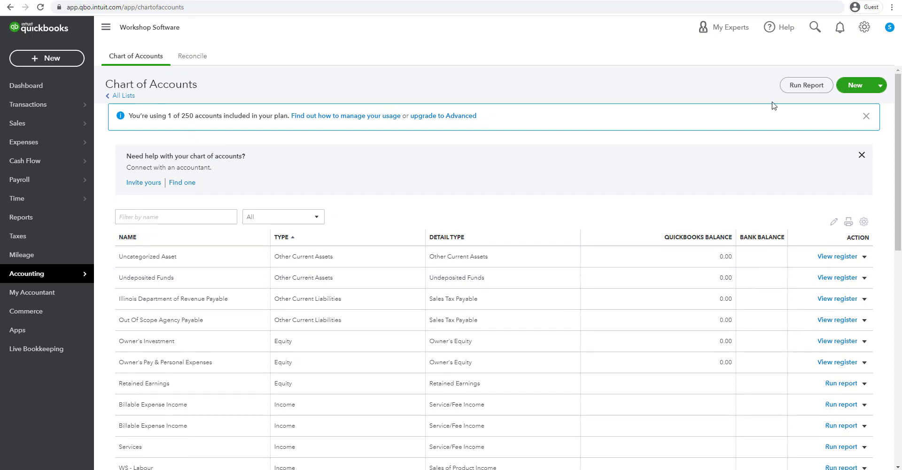
pyautogui.click(856, 85)
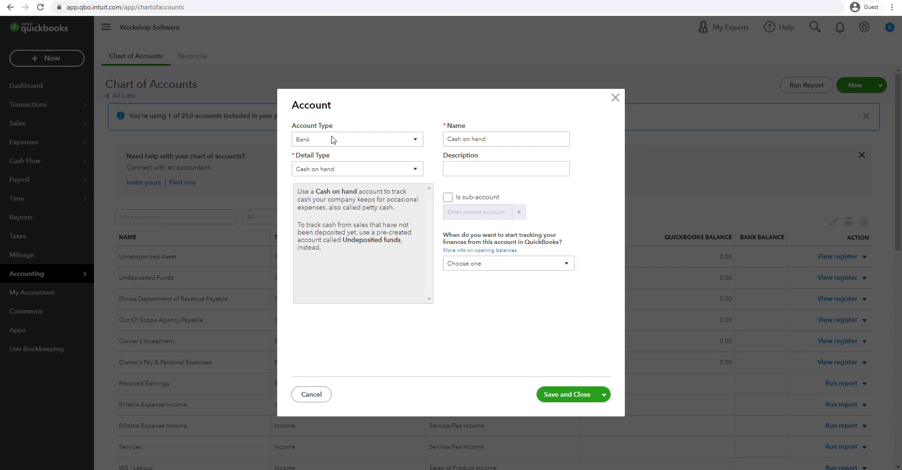
pyautogui.click(346, 140)
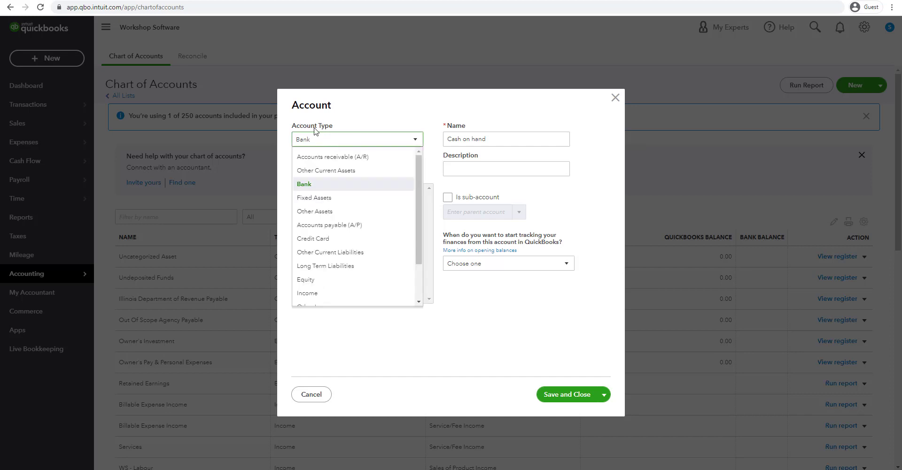
pyautogui.click(332, 293)
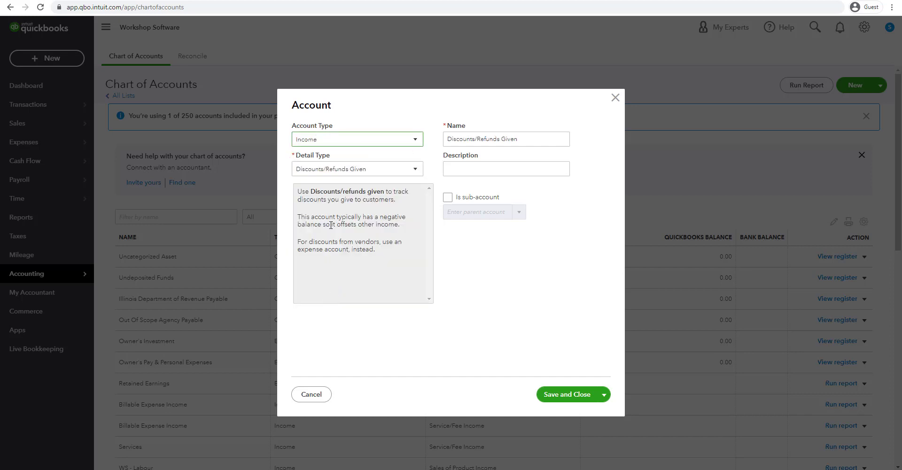
pyautogui.click(405, 172)
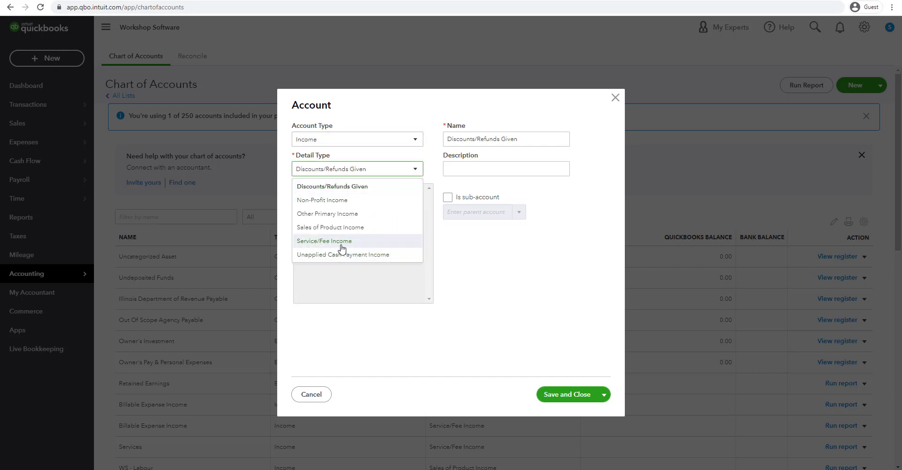
pyautogui.click(334, 229)
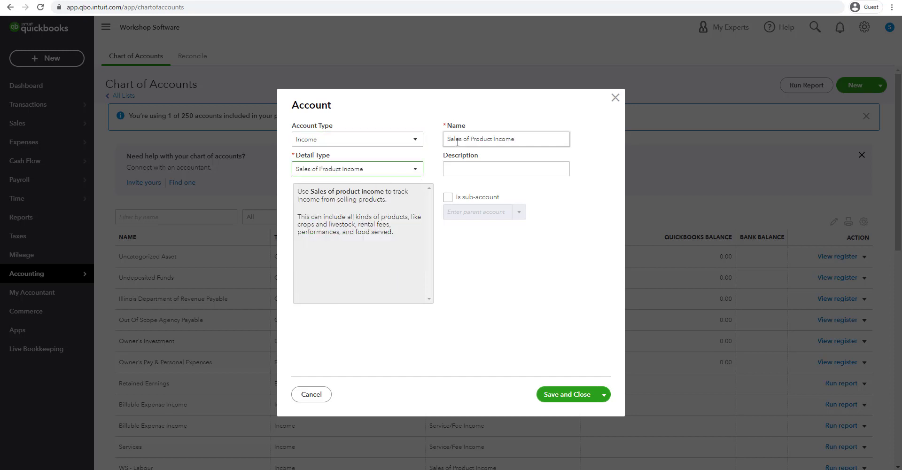
# Step: Set the new account's name and description to "WS - Parts" and save it
pyautogui.moveTo(449, 139); pyautogui.dragTo(520, 138)
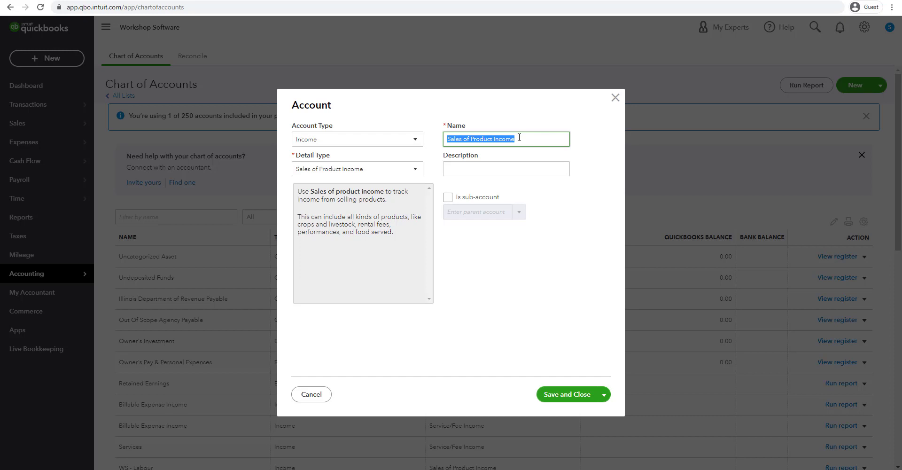
pyautogui.write('Ws- Pa')
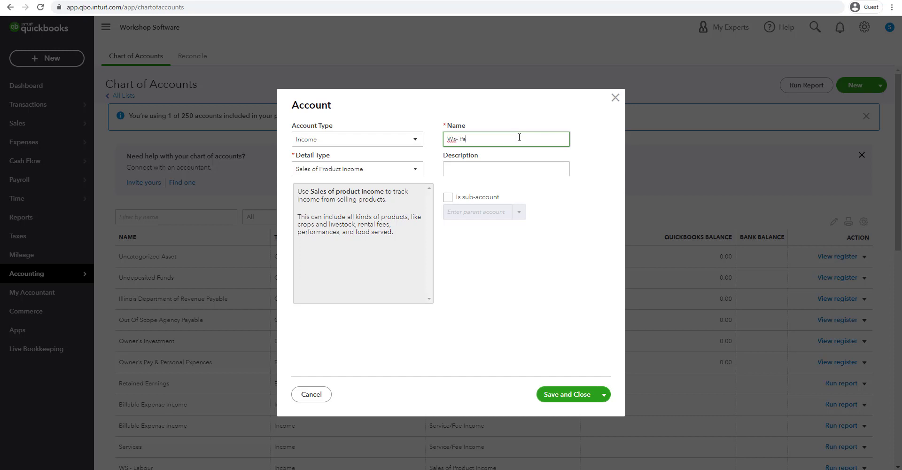
pyautogui.write('rts')
pyautogui.moveTo(450, 138); pyautogui.dragTo(476, 139)
pyautogui.rightClick(469, 139)
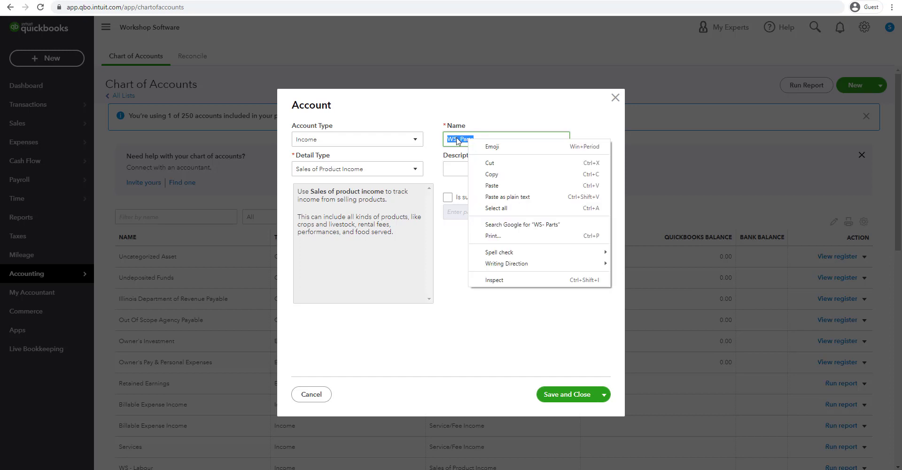
pyautogui.click(458, 140)
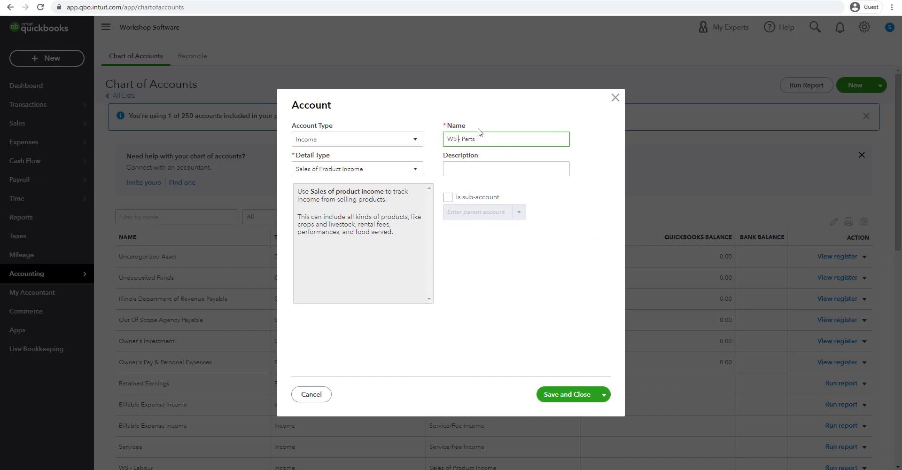
pyautogui.moveTo(477, 139); pyautogui.dragTo(448, 138)
pyautogui.rightClick(450, 138)
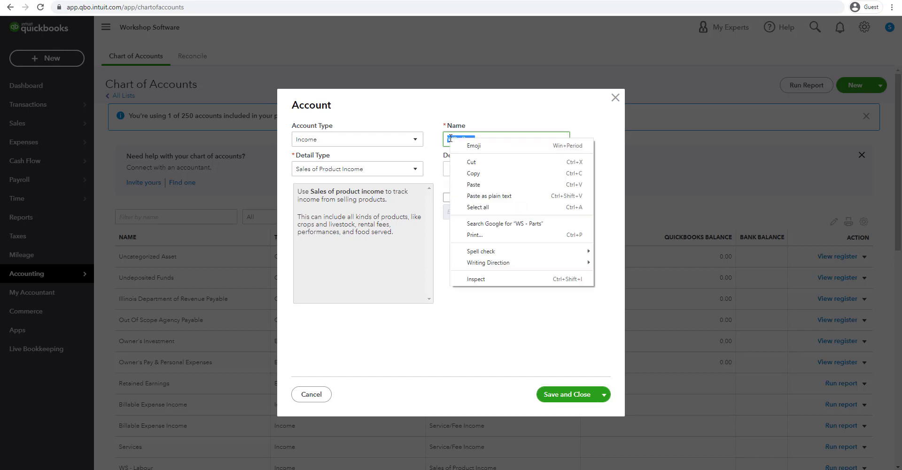
pyautogui.click(474, 174)
pyautogui.rightClick(454, 169)
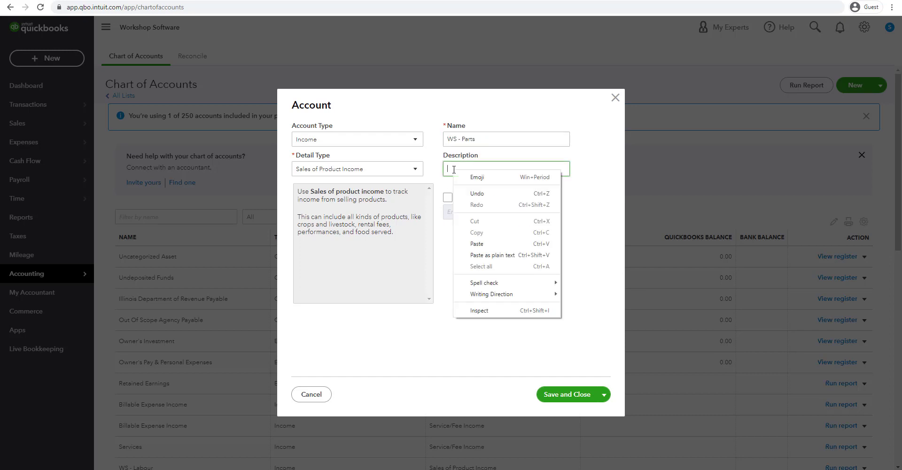
pyautogui.click(476, 243)
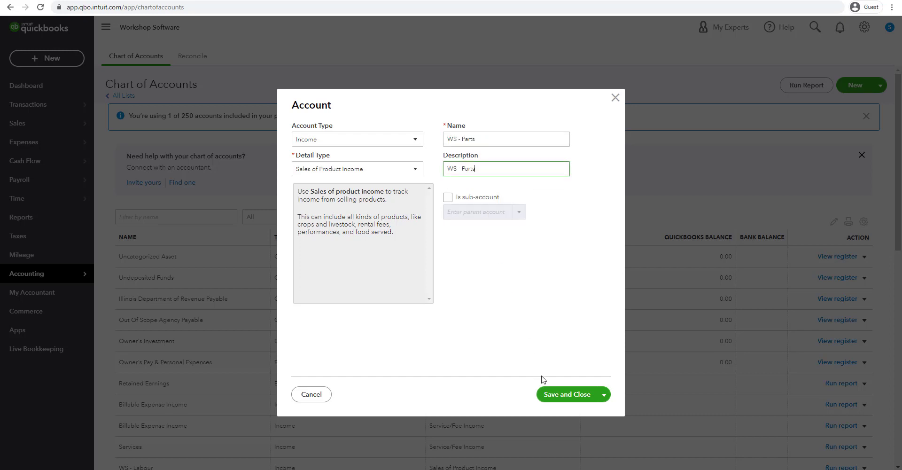
pyautogui.click(567, 395)
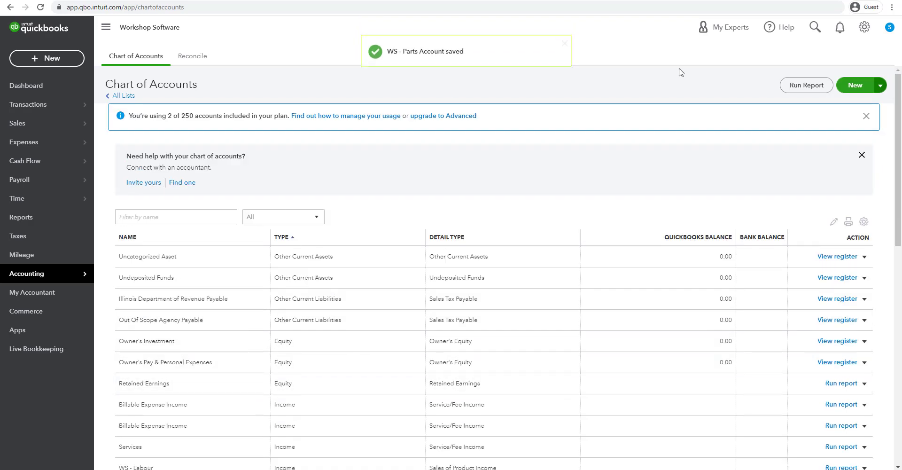
# Step: Start another new account with account type Income and detail type Sales of Product Income
pyautogui.click(855, 85)
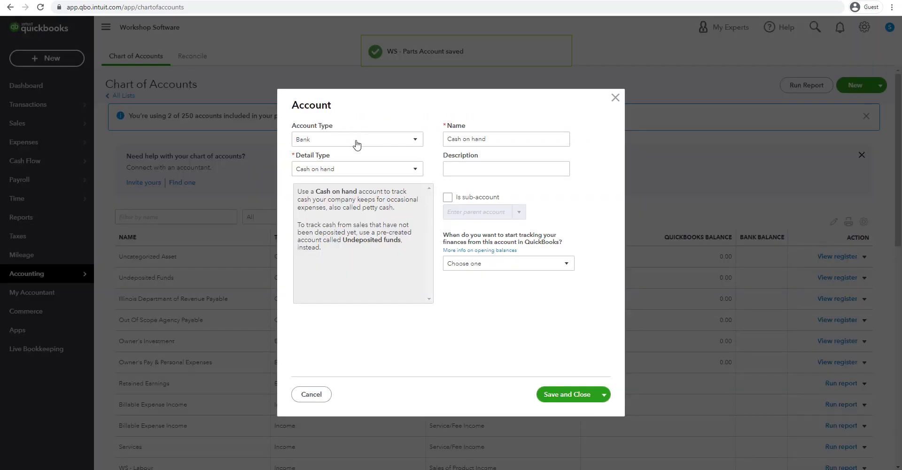
pyautogui.click(358, 139)
pyautogui.click(359, 296)
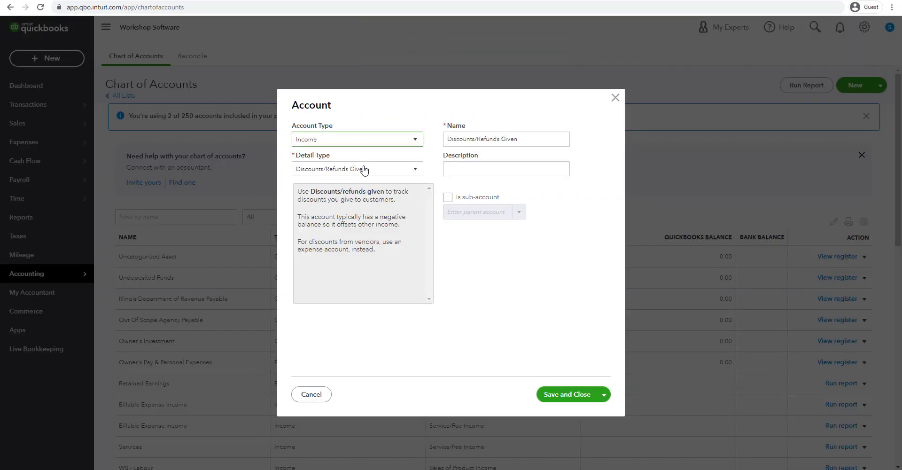
pyautogui.click(376, 173)
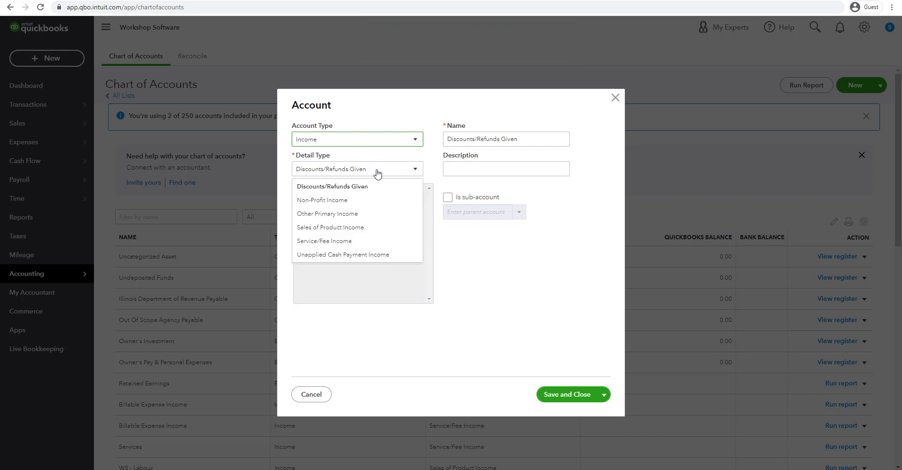
pyautogui.click(376, 231)
# Step: Name the new income account "WS - Consumables", copy the name into its description and save the account
pyautogui.moveTo(537, 138); pyautogui.dragTo(436, 138)
pyautogui.write('WS - C')
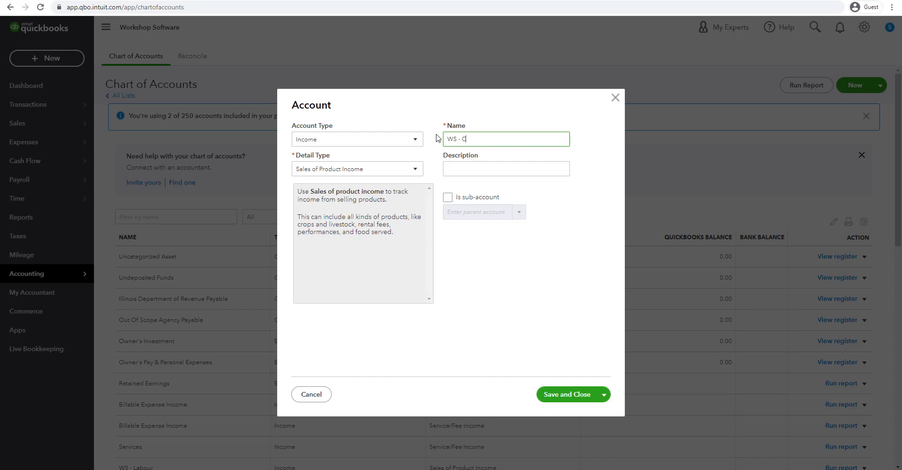
pyautogui.write('onsuimables')
pyautogui.press('BackSpace')
pyautogui.moveTo(449, 139); pyautogui.dragTo(497, 138)
pyautogui.rightClick(497, 137)
pyautogui.click(521, 171)
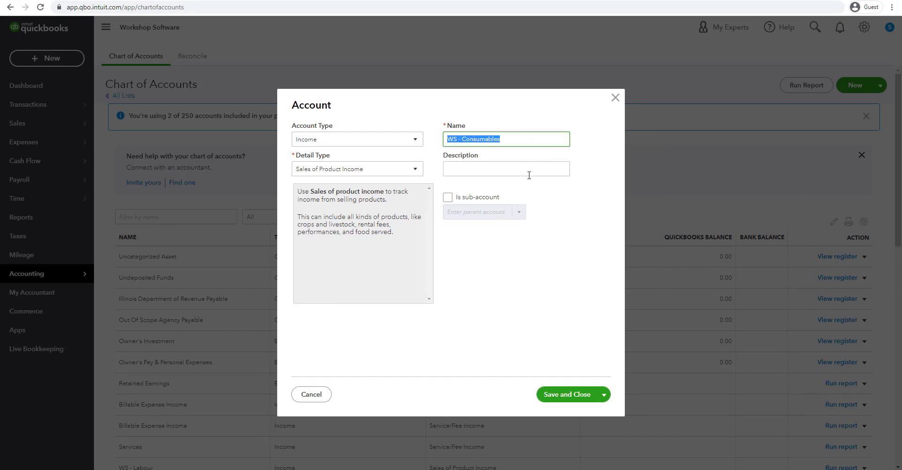
pyautogui.click(468, 169)
pyautogui.rightClick(466, 168)
pyautogui.click(490, 242)
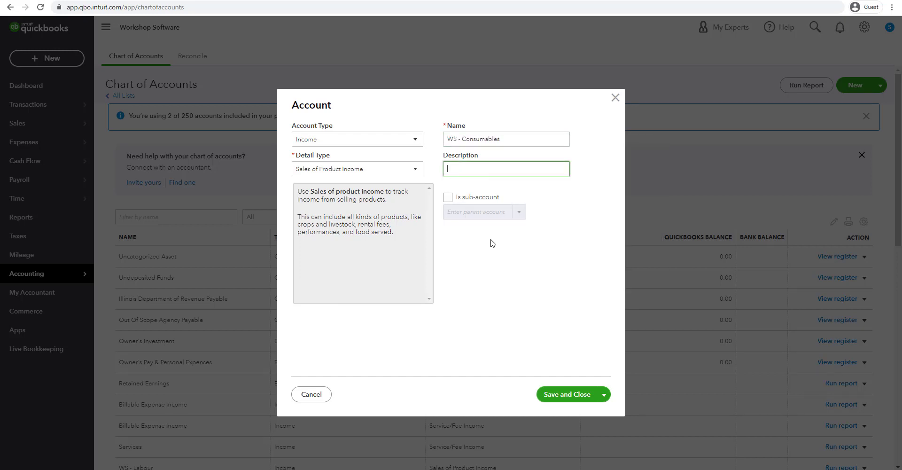
pyautogui.click(571, 395)
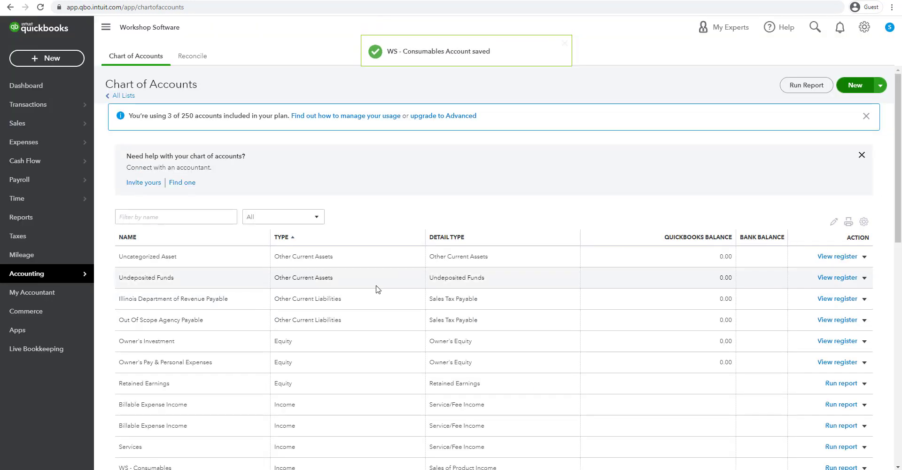
# Step: Check the income accounts in the list, and start a new Income account with detail type Sales of Product Income
pyautogui.scroll(-4, 371, 360)
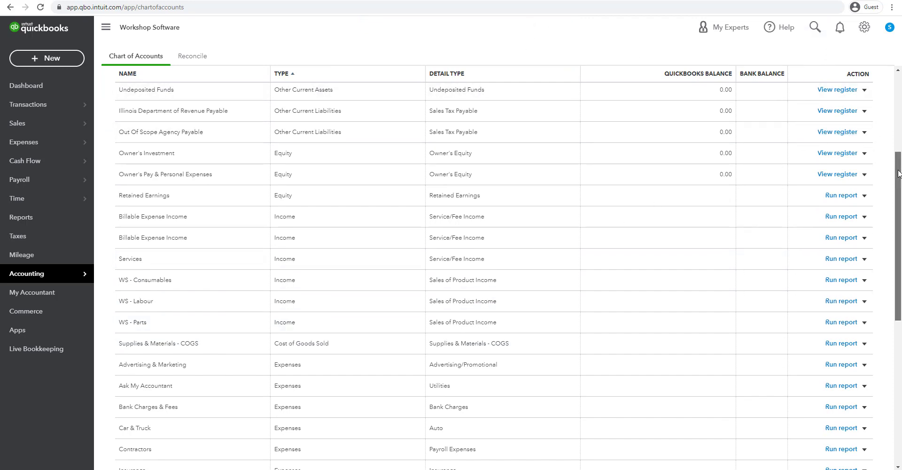
pyautogui.scroll(4, 872, 155)
pyautogui.click(848, 92)
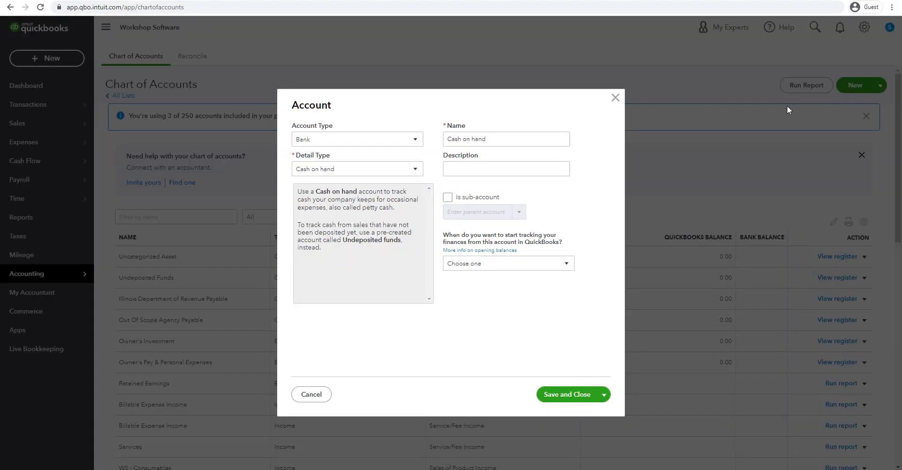
pyautogui.click(320, 140)
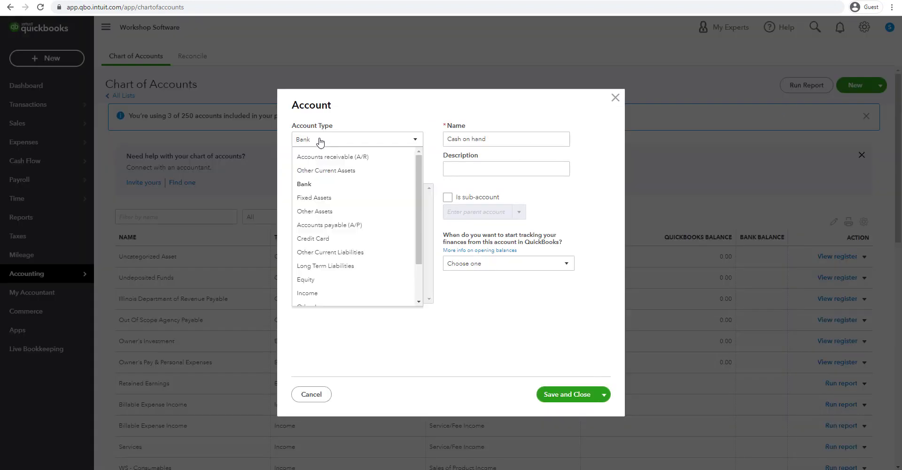
pyautogui.click(310, 293)
pyautogui.click(378, 171)
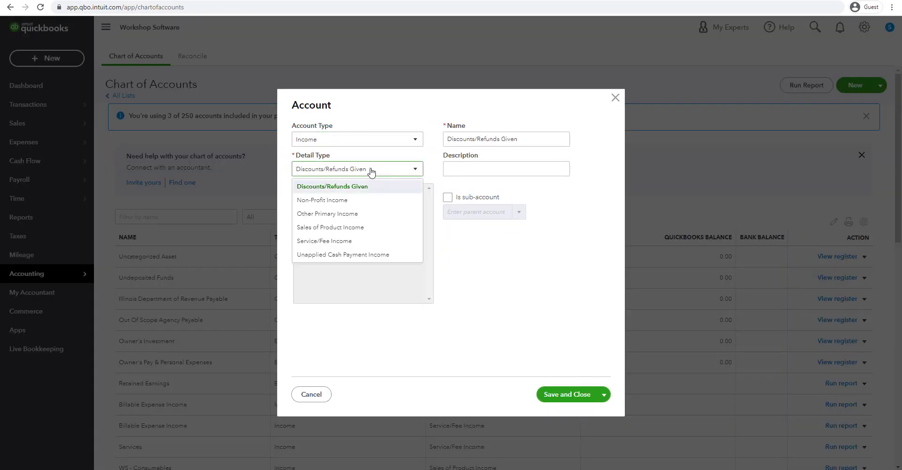
pyautogui.click(336, 228)
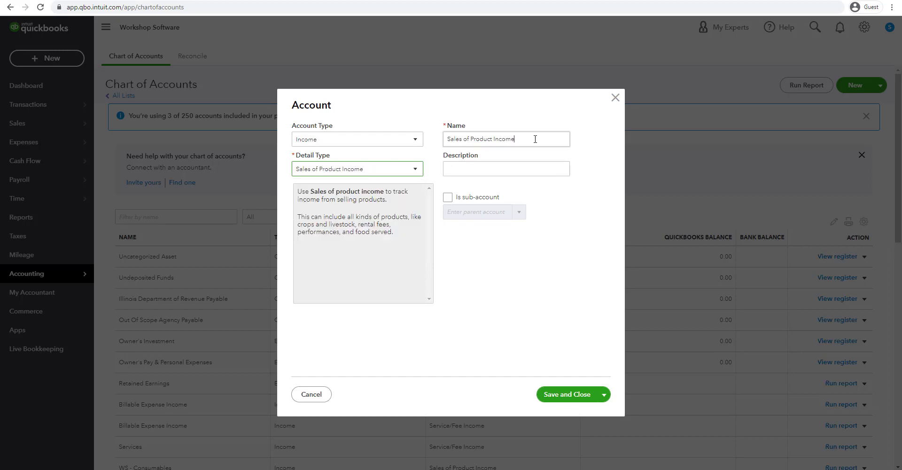
# Step: Enter "WS - Sublets" as the new account's name and description, and save the account
pyautogui.moveTo(534, 139); pyautogui.dragTo(446, 139)
pyautogui.write('WS - Sub')
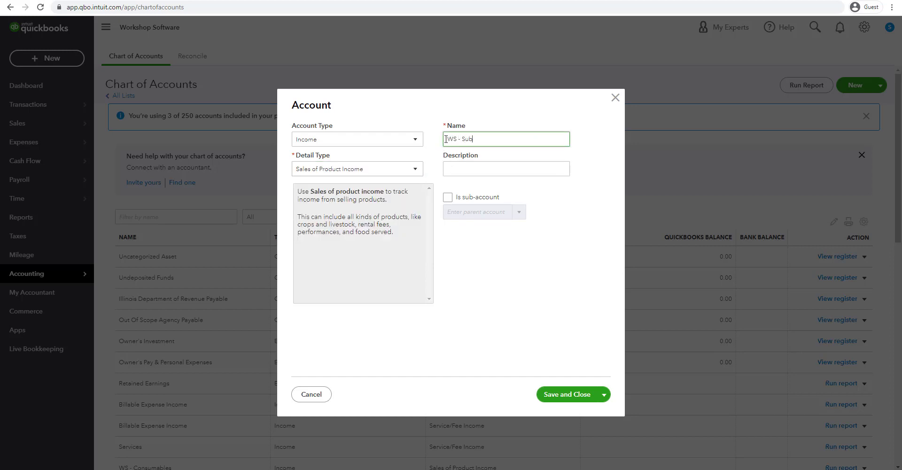
pyautogui.write('lets')
pyautogui.moveTo(487, 139); pyautogui.dragTo(447, 142)
pyautogui.rightClick(452, 139)
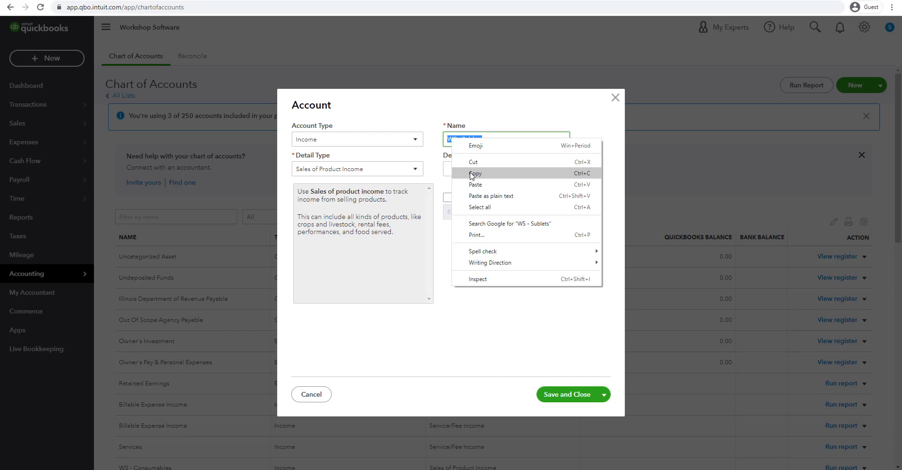
pyautogui.click(472, 175)
pyautogui.click(464, 169)
pyautogui.rightClick(463, 170)
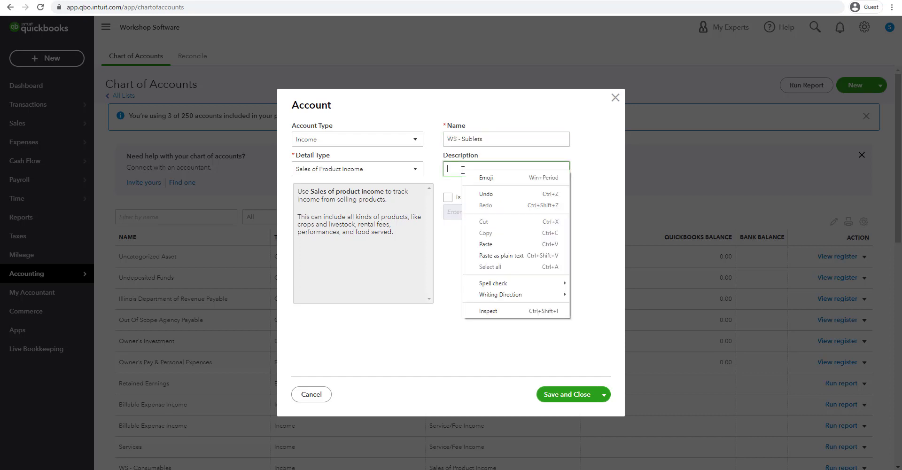
pyautogui.click(484, 245)
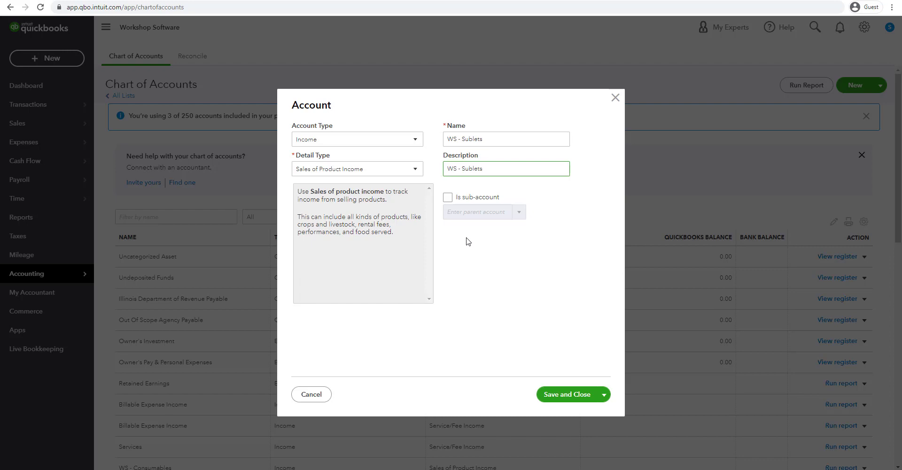
pyautogui.click(578, 397)
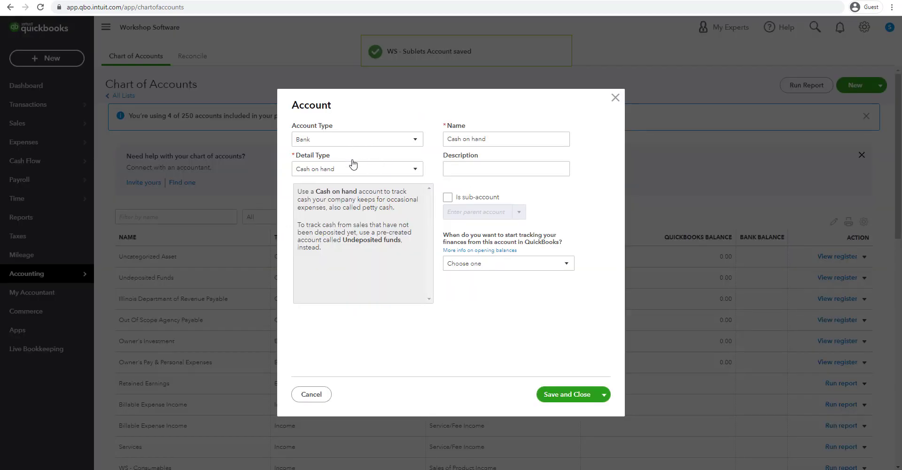
# Step: Set the new account's type to Income and its detail type to Sales of Product Income
pyautogui.click(365, 139)
pyautogui.click(346, 293)
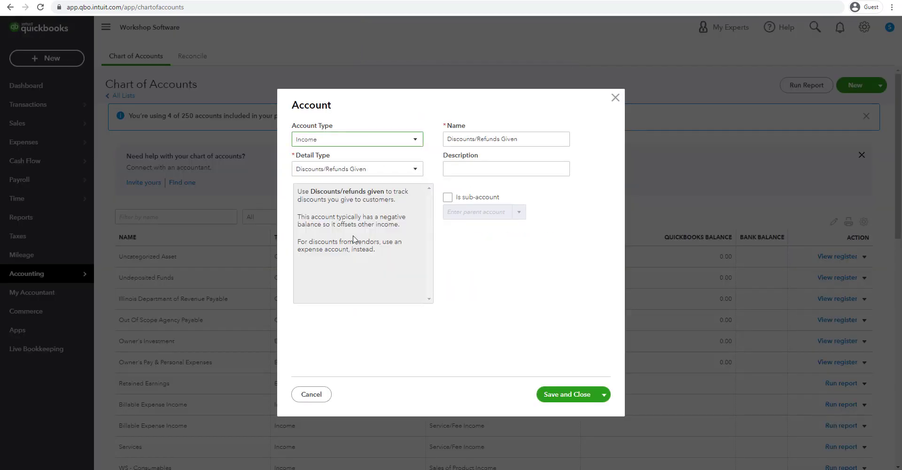
pyautogui.click(361, 173)
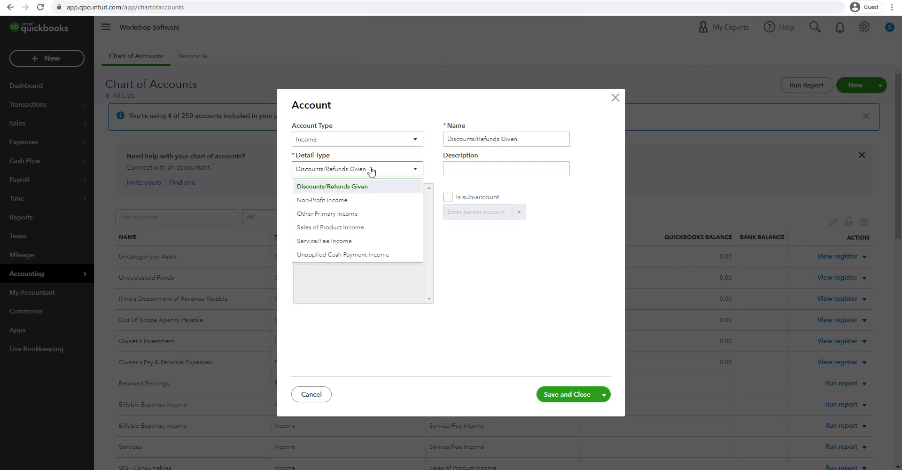
pyautogui.click(375, 228)
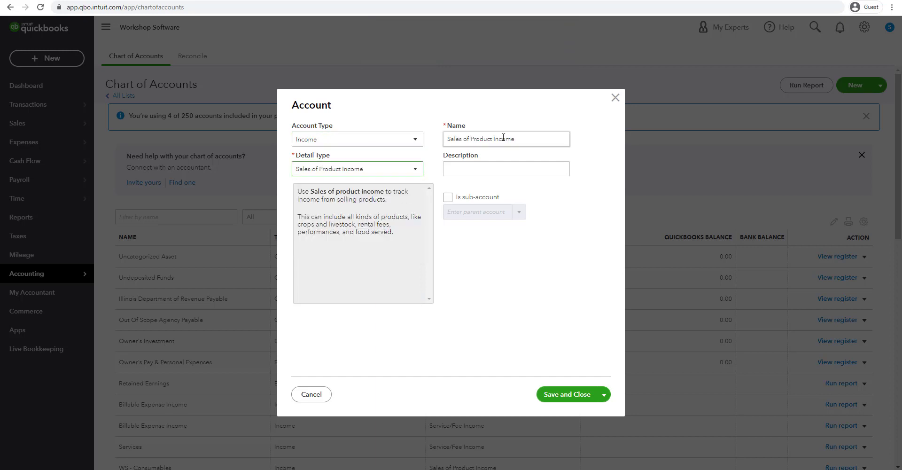
# Step: Name the income account "WS- Tires", copy the name into its description and save the account
pyautogui.click(539, 139)
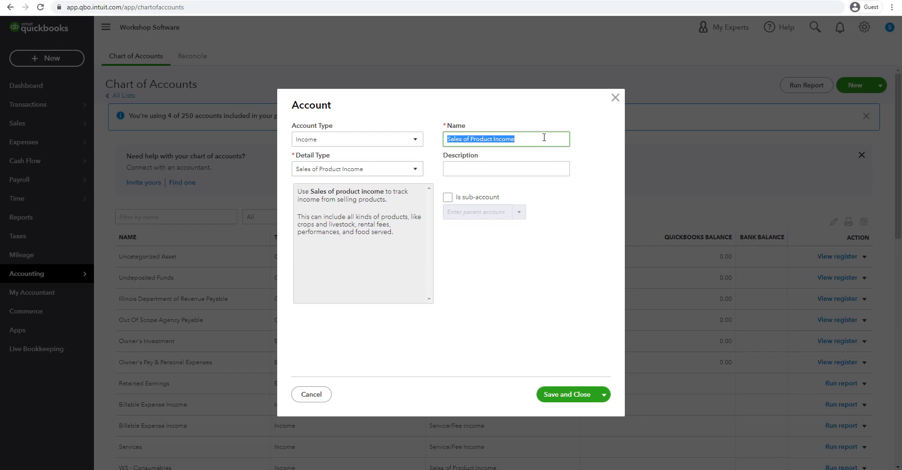
pyautogui.write('WS- Tire')
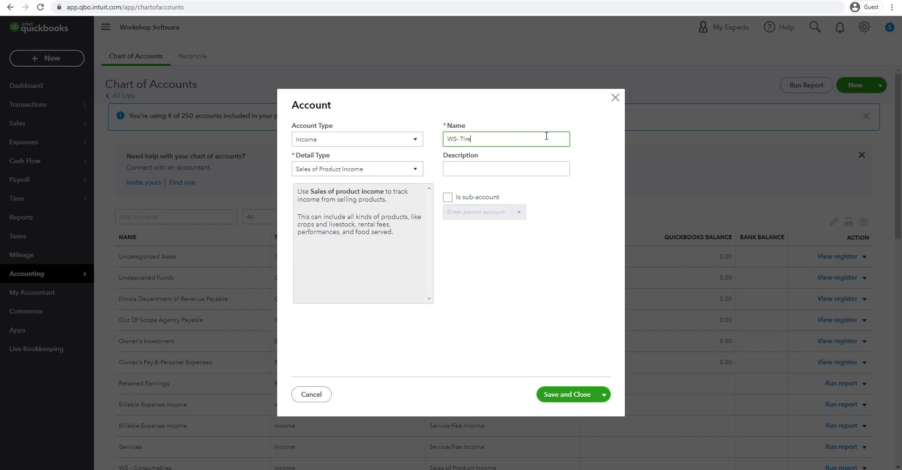
pyautogui.write('s')
pyautogui.tripleClick(466, 141)
pyautogui.rightClick(467, 141)
pyautogui.click(500, 176)
pyautogui.click(455, 169)
pyautogui.rightClick(456, 167)
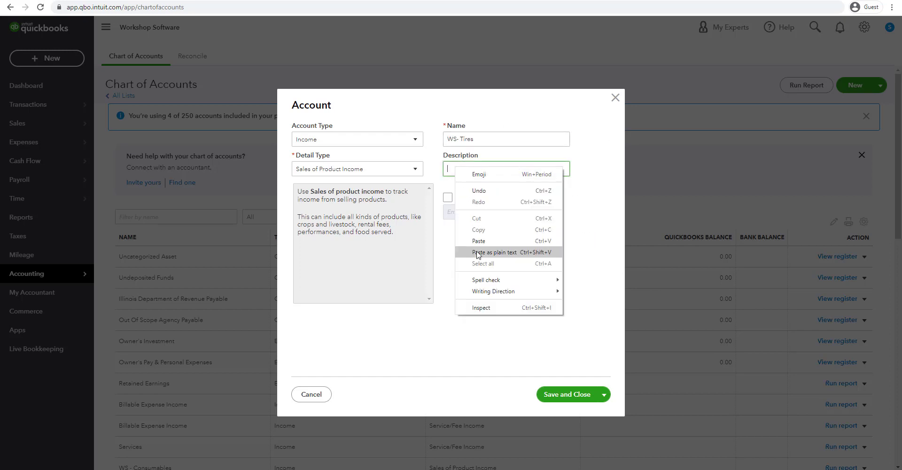
pyautogui.click(480, 241)
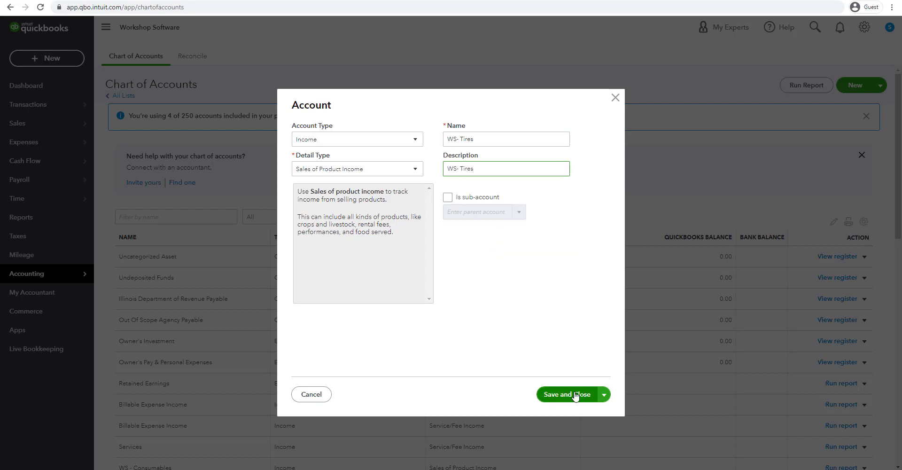
pyautogui.click(567, 395)
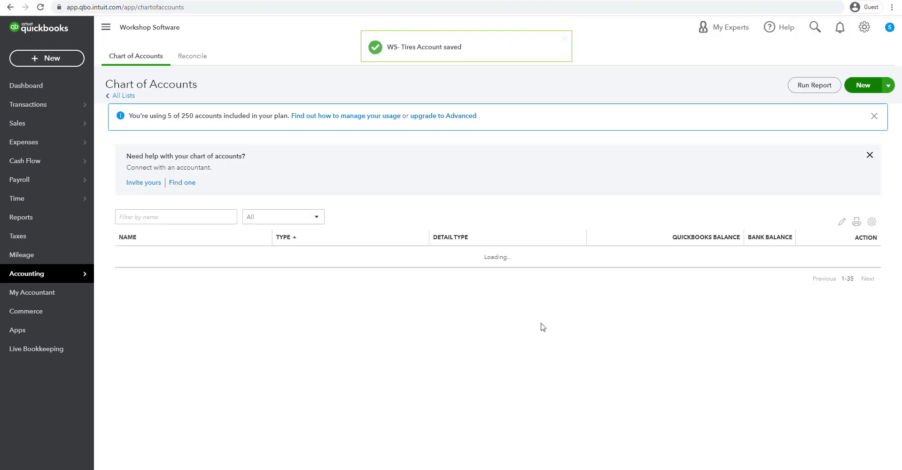
# Step: Review the WS income accounts in the chart of accounts list and start another new account
pyautogui.scroll(-3, 328, 347)
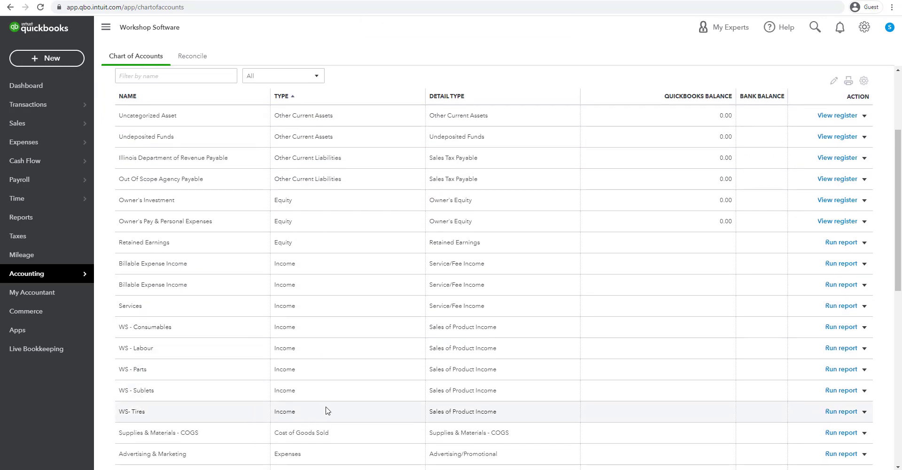
pyautogui.scroll(-4, 327, 406)
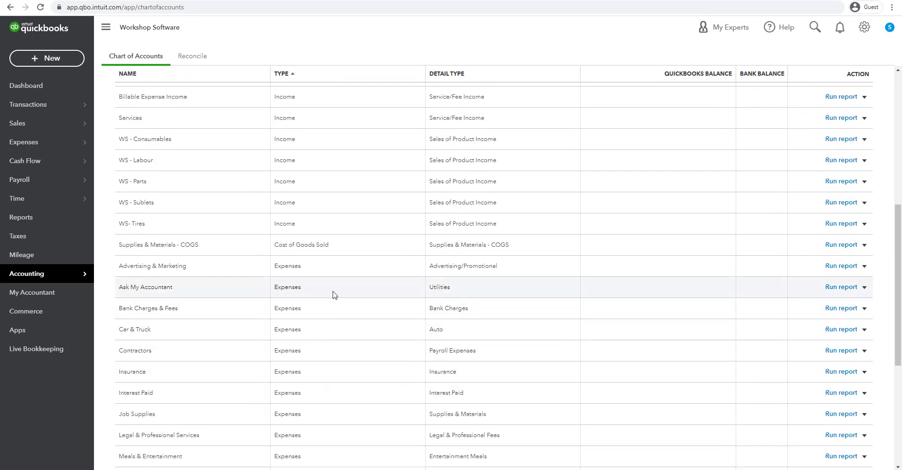
pyautogui.scroll(3, 383, 270)
pyautogui.scroll(3, 382, 272)
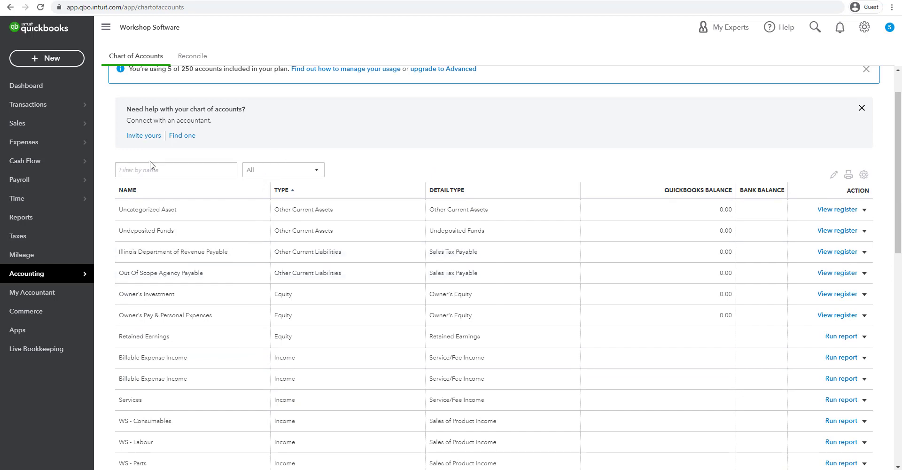
pyautogui.scroll(1, 706, 150)
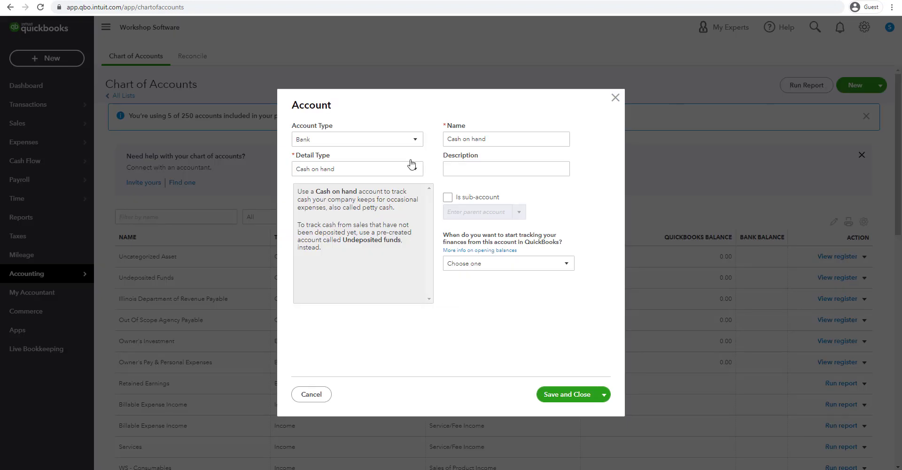
pyautogui.click(328, 139)
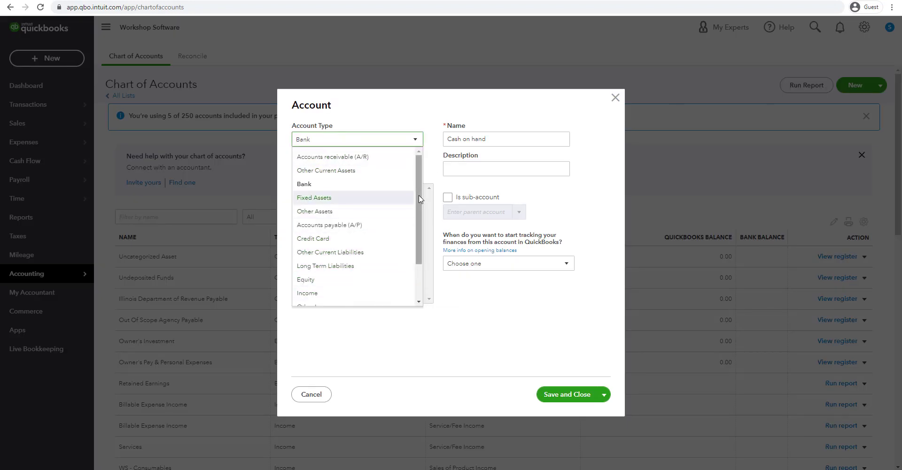
pyautogui.scroll(-2, 417, 214)
pyautogui.click(315, 287)
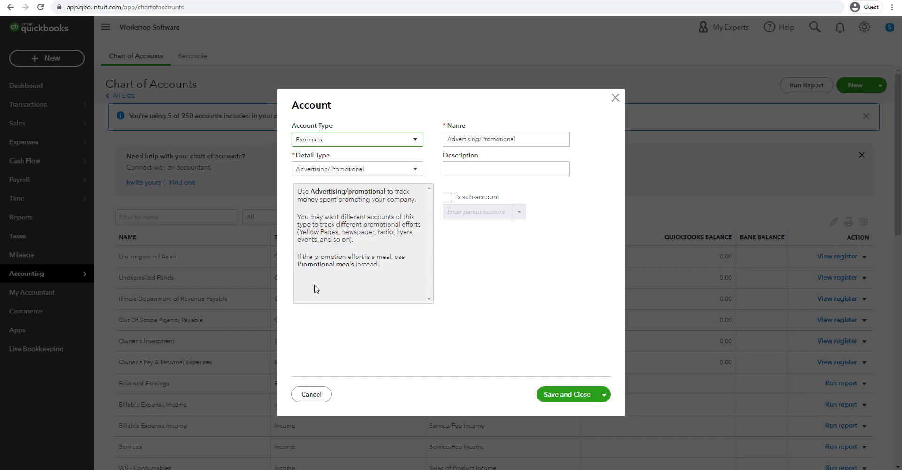
pyautogui.click(365, 170)
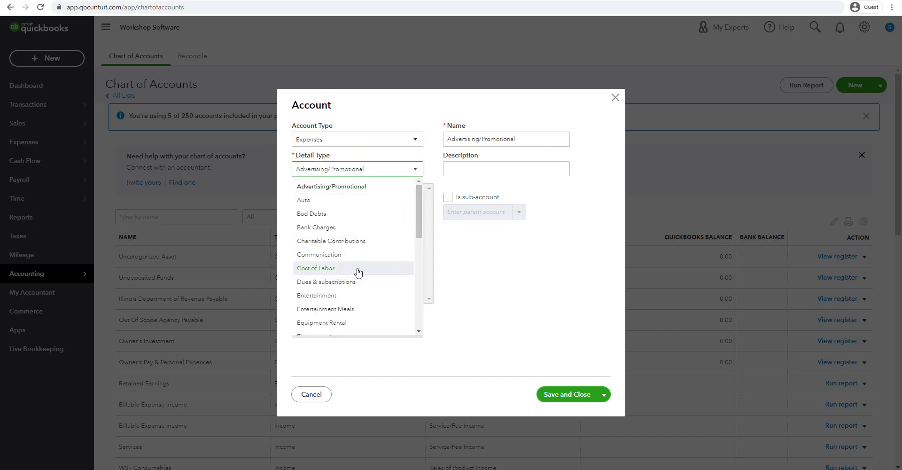
pyautogui.moveTo(418, 211); pyautogui.dragTo(433, 196)
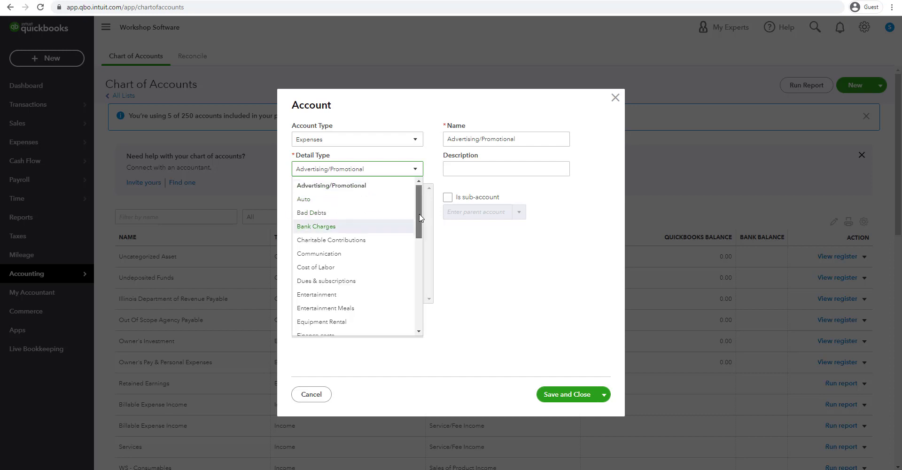
pyautogui.moveTo(419, 218); pyautogui.dragTo(412, 195)
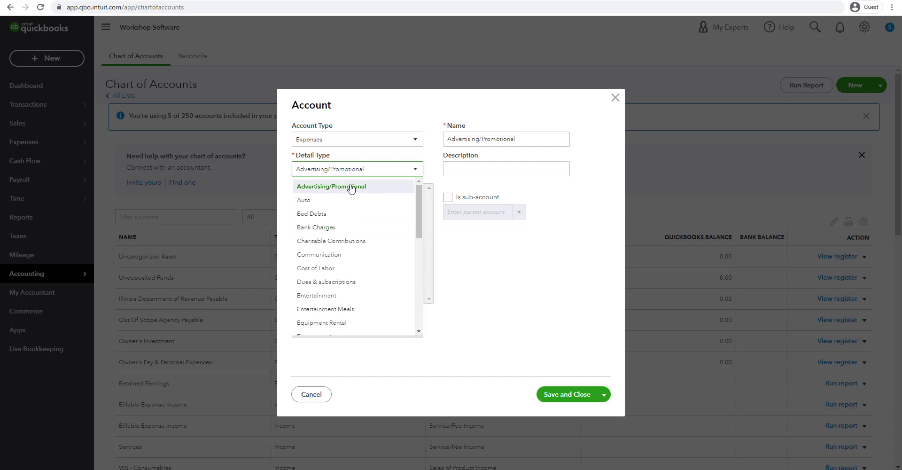
# Step: Set the new account's type to Cost of Goods Sold and its detail type to Supplies & Materials - COGS
pyautogui.click(414, 140)
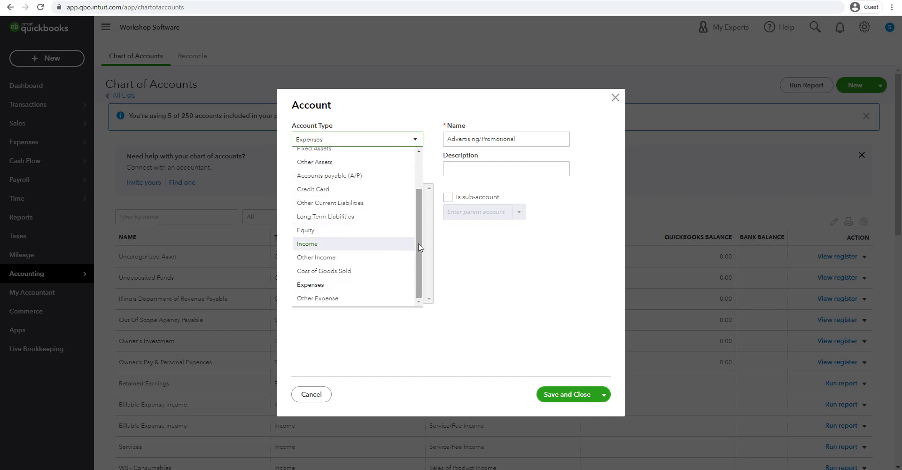
pyautogui.click(327, 272)
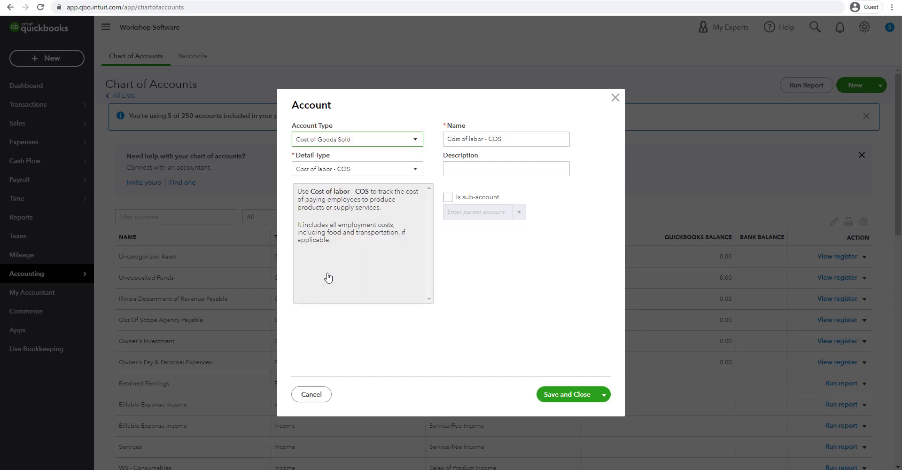
pyautogui.click(416, 170)
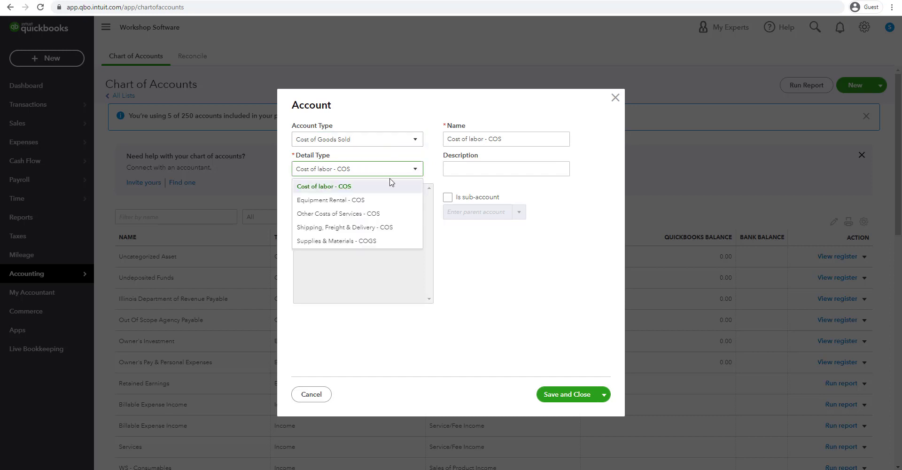
pyautogui.click(338, 241)
# Step: Name the account "WS - Cost of Goods Sold", copy the name into its description and save the account
pyautogui.click(449, 138)
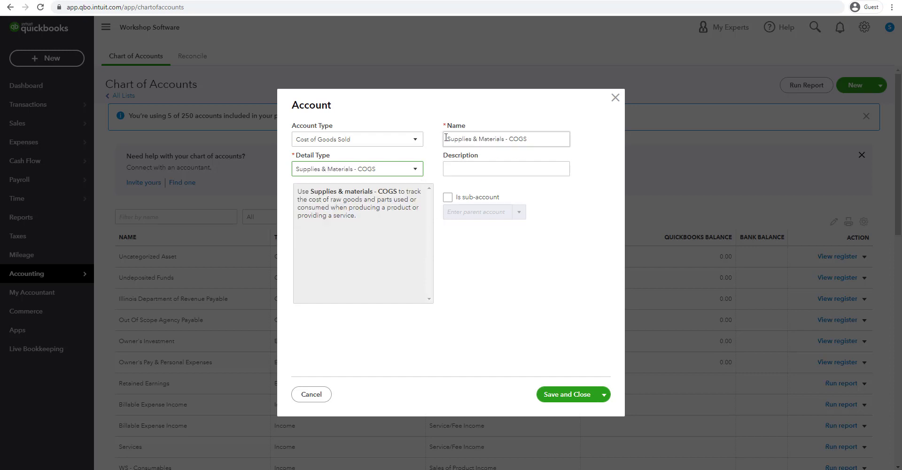
pyautogui.moveTo(449, 138); pyautogui.dragTo(556, 141)
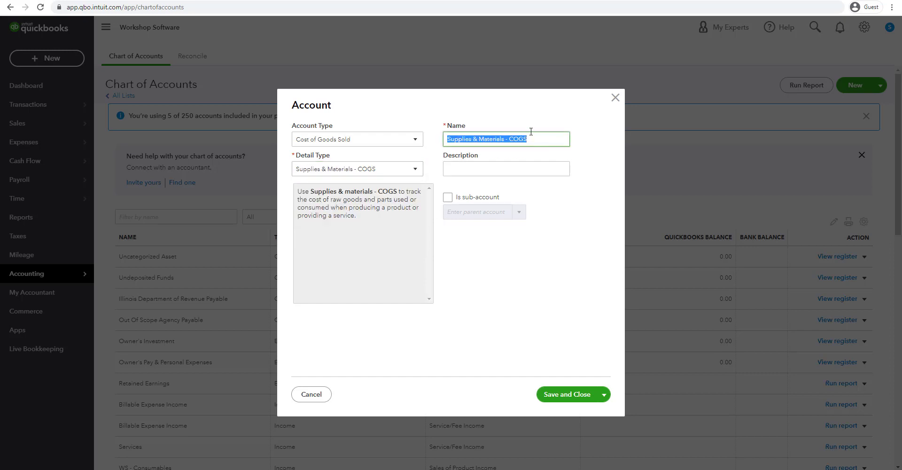
pyautogui.write('WS Cost of Goods Sold')
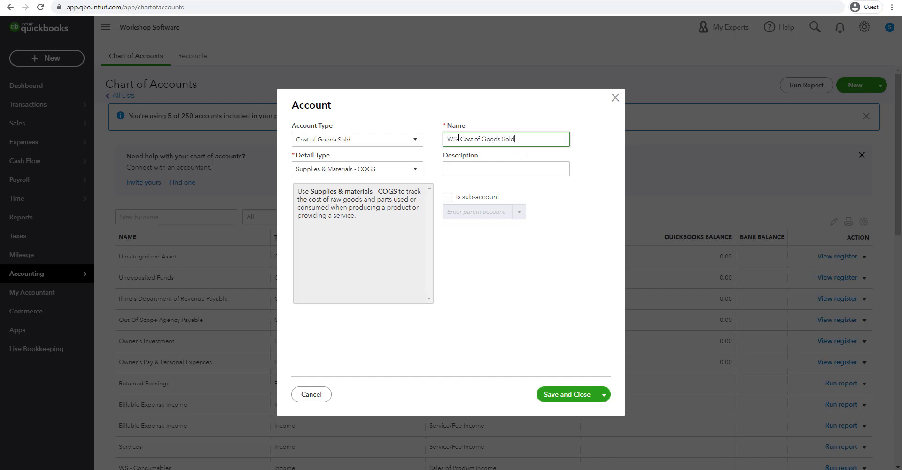
pyautogui.press('BackSpace')
pyautogui.write('-')
pyautogui.moveTo(515, 138); pyautogui.dragTo(448, 139)
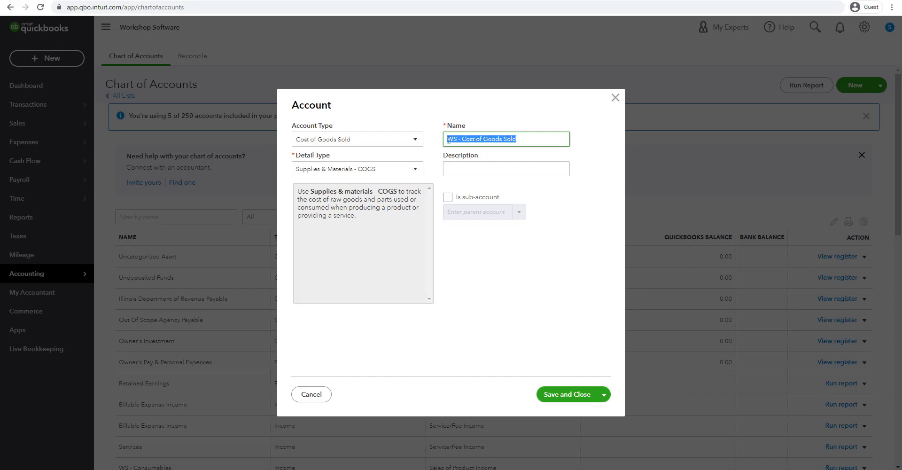
pyautogui.rightClick(450, 138)
pyautogui.click(475, 173)
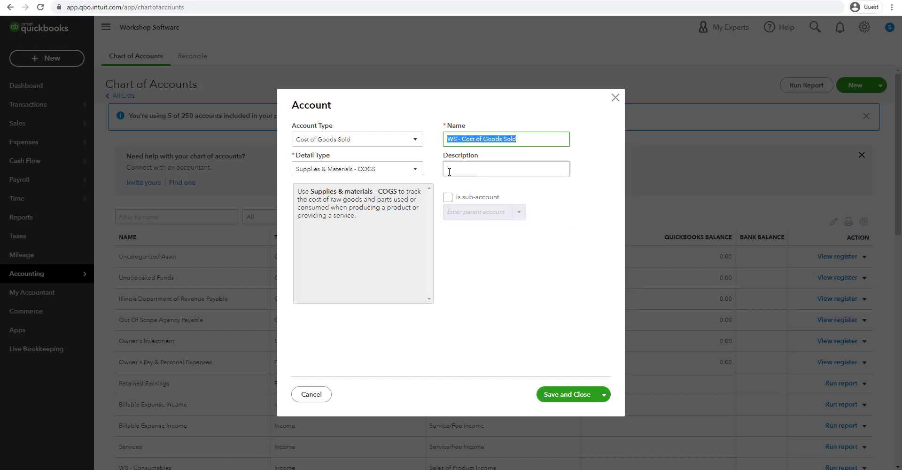
pyautogui.click(449, 170)
pyautogui.rightClick(449, 172)
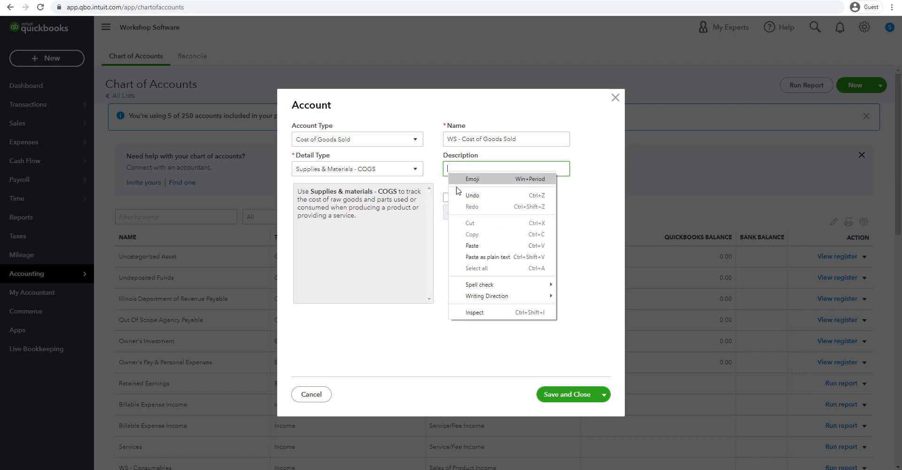
pyautogui.click(473, 246)
pyautogui.click(557, 400)
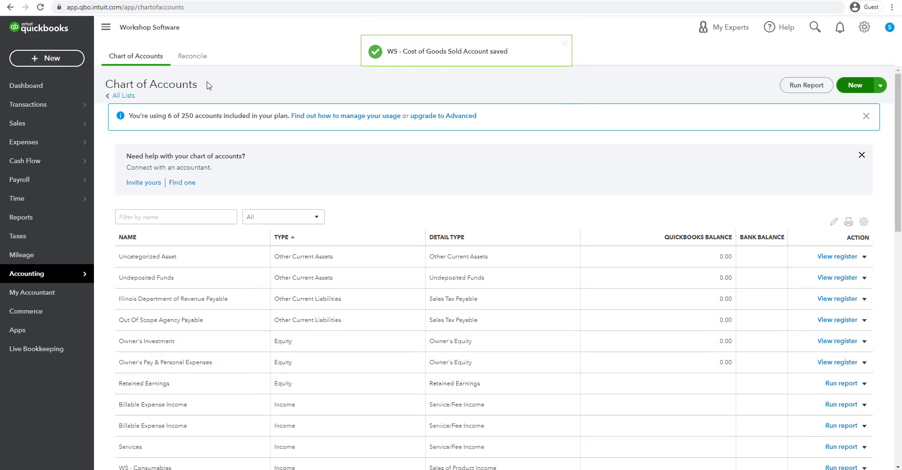
# Step: Start a new account with account type Income and detail type Sales of Product Income
pyautogui.click(854, 87)
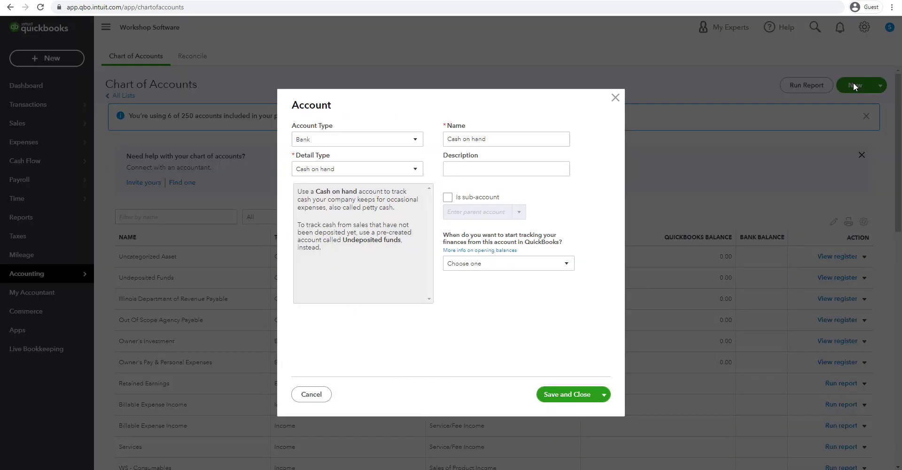
pyautogui.click(343, 139)
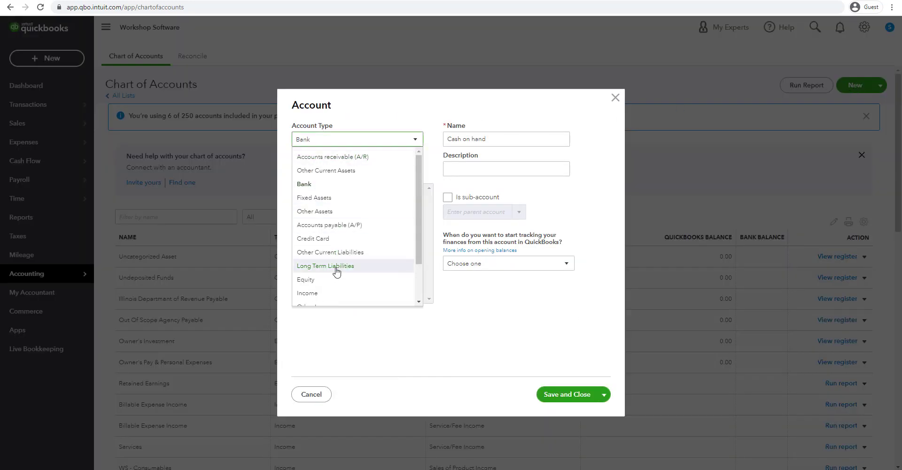
pyautogui.click(342, 298)
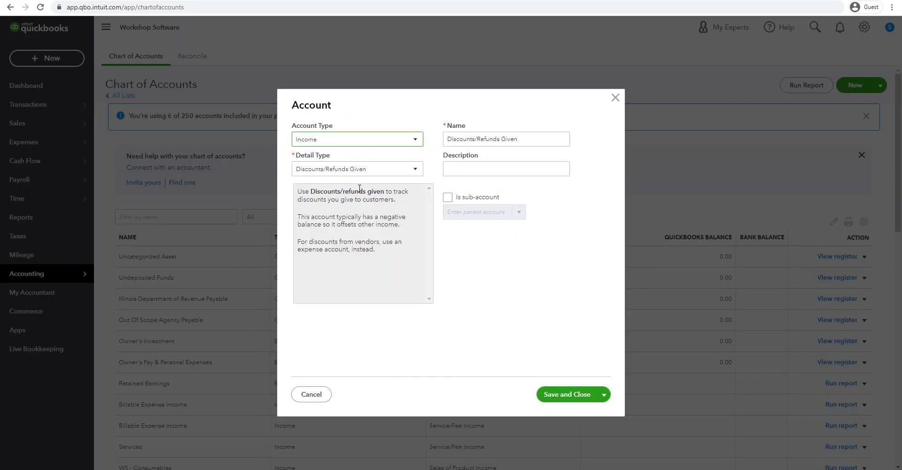
pyautogui.click(393, 174)
pyautogui.click(386, 228)
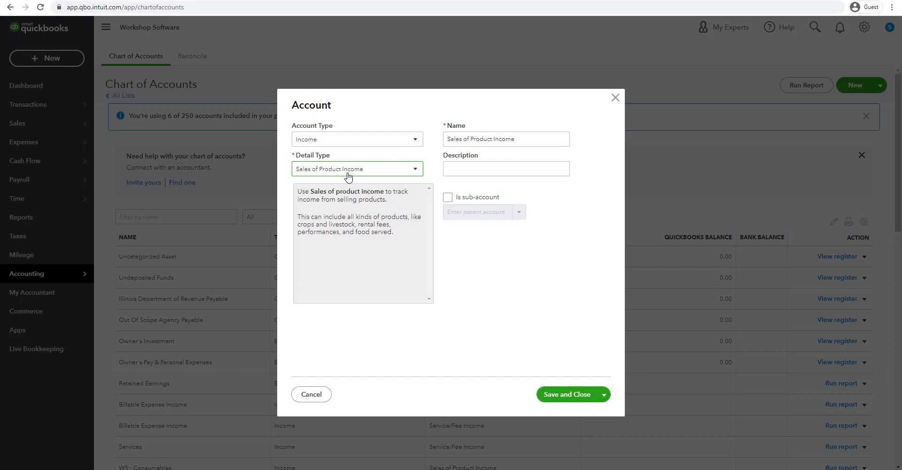
# Step: Name the new income account "WS - Freight In" and copy the name into its description
pyautogui.moveTo(534, 139); pyautogui.dragTo(439, 144)
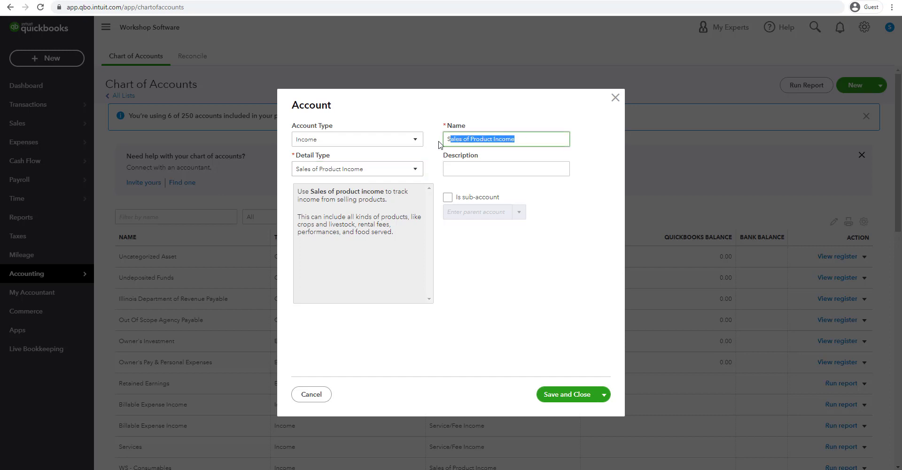
pyautogui.write('WS - Freight In')
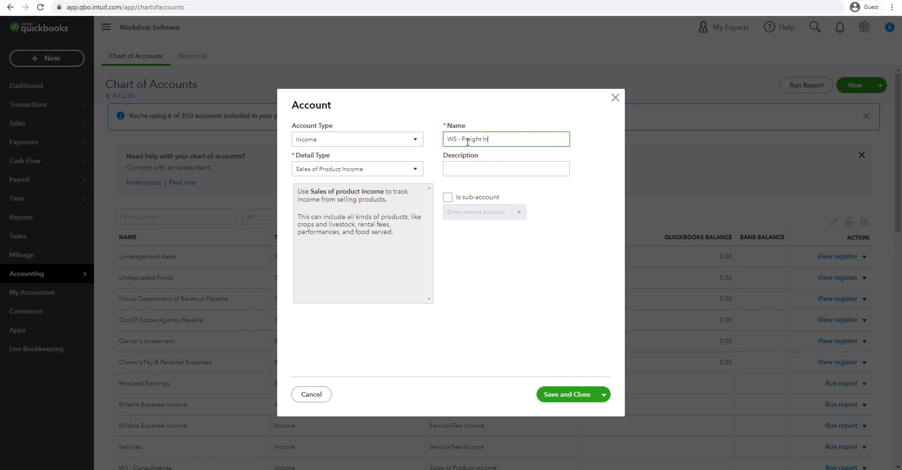
pyautogui.moveTo(496, 136); pyautogui.dragTo(444, 139)
pyautogui.rightClick(463, 140)
pyautogui.click(487, 174)
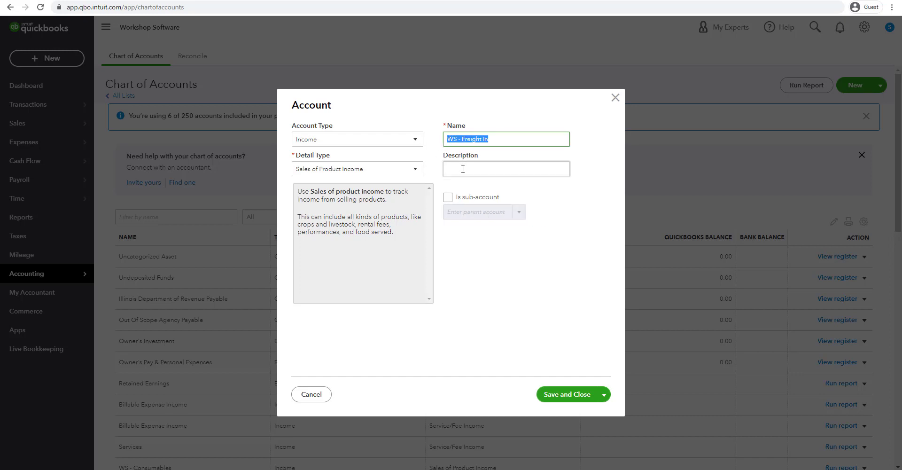
pyautogui.click(461, 170)
pyautogui.rightClick(460, 170)
pyautogui.click(487, 242)
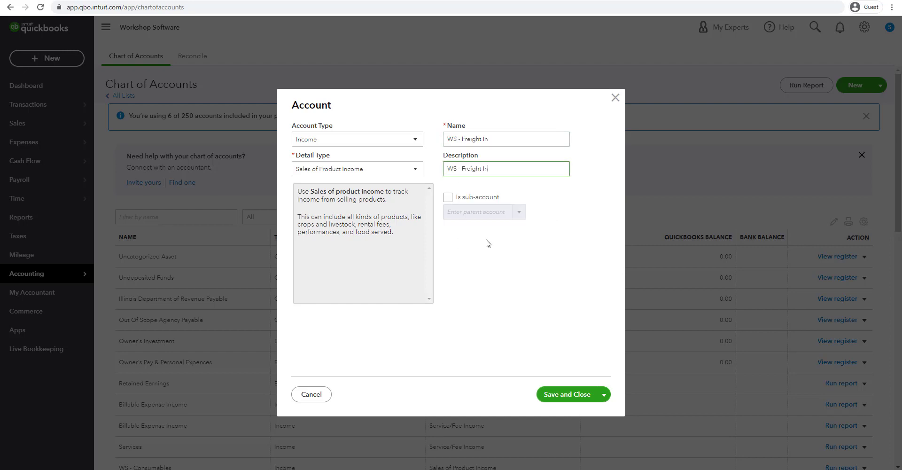
# Step: Save the WS - Freight In account, and open the QuickBooks accounting integration in Workshop Software
pyautogui.click(580, 400)
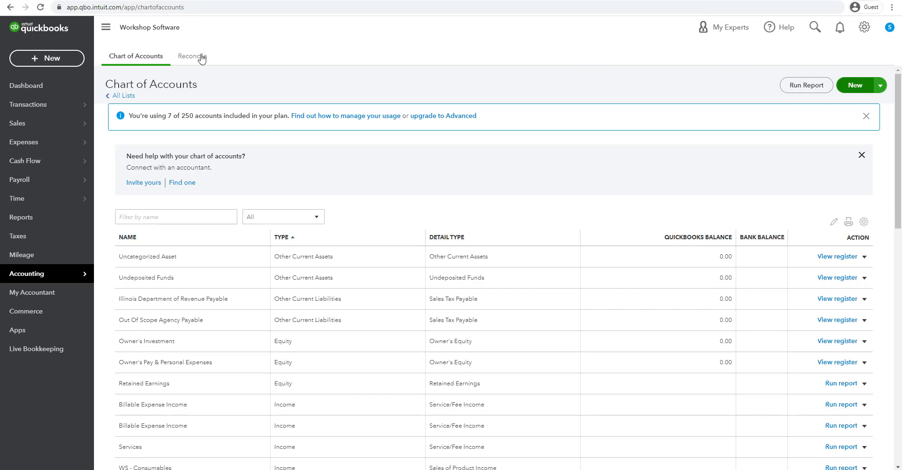
pyautogui.click(185, 5)
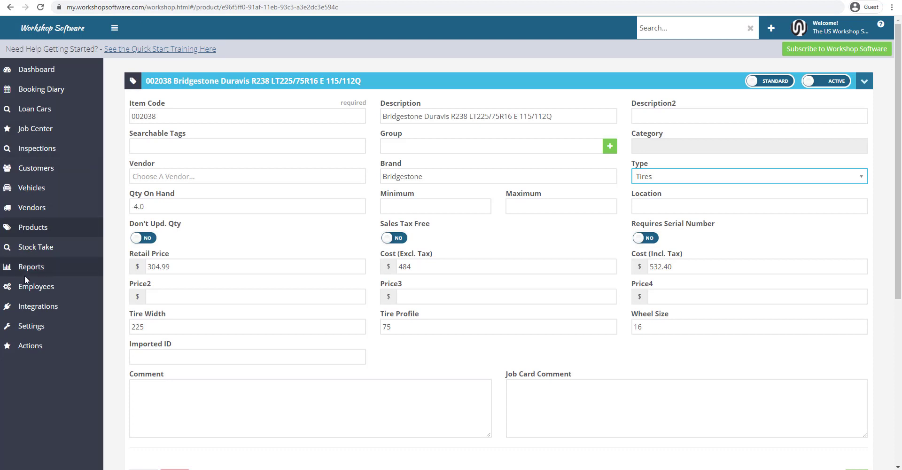
pyautogui.click(52, 311)
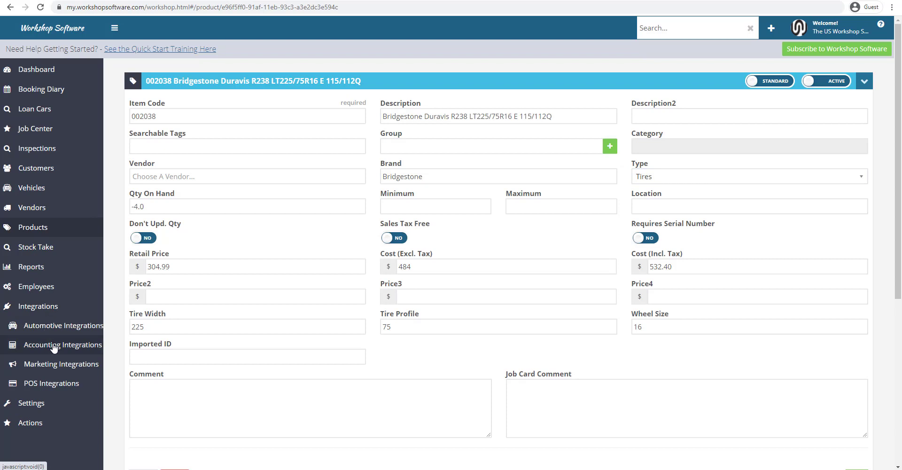
pyautogui.click(53, 349)
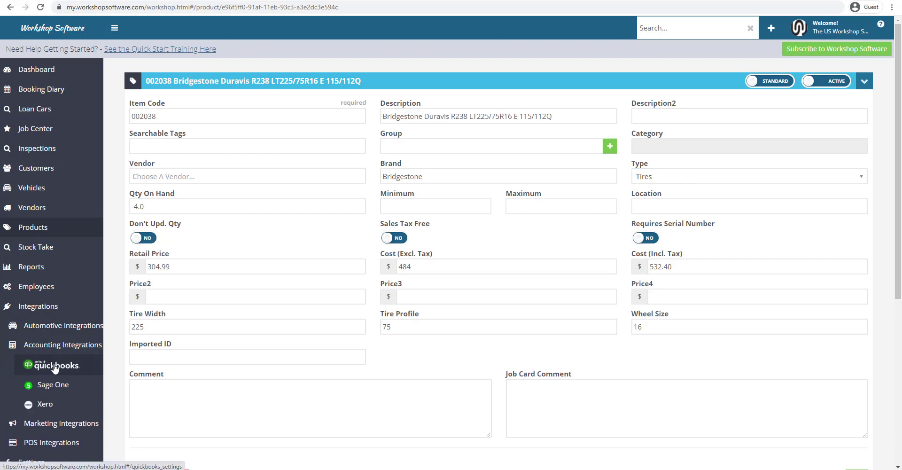
pyautogui.click(55, 367)
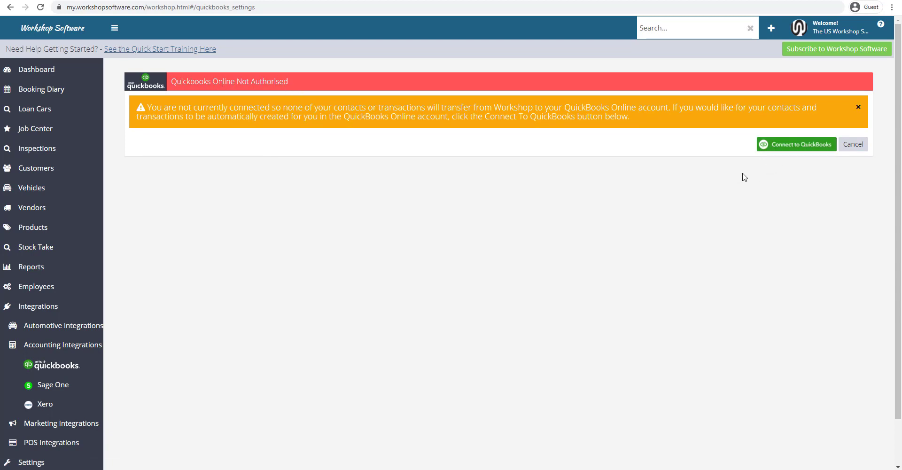
# Step: Connect Workshop Software to QuickBooks Online, accepting the data sync and user linking notices and authorizing access
pyautogui.click(805, 144)
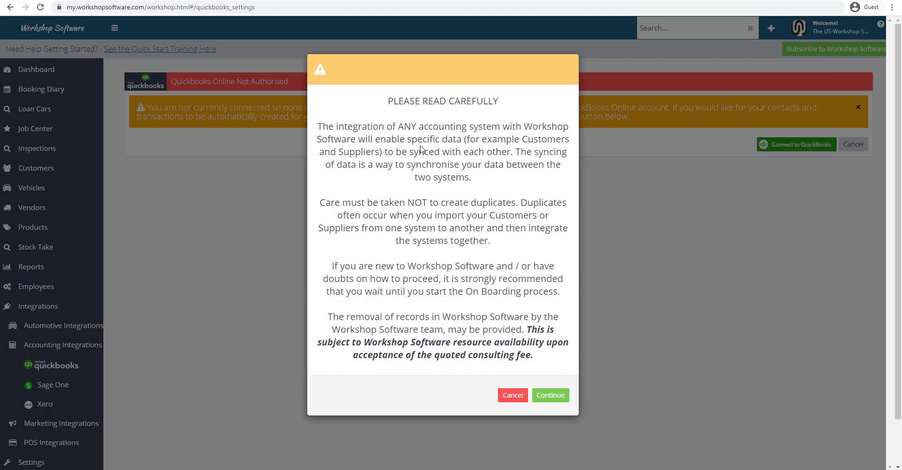
pyautogui.click(559, 397)
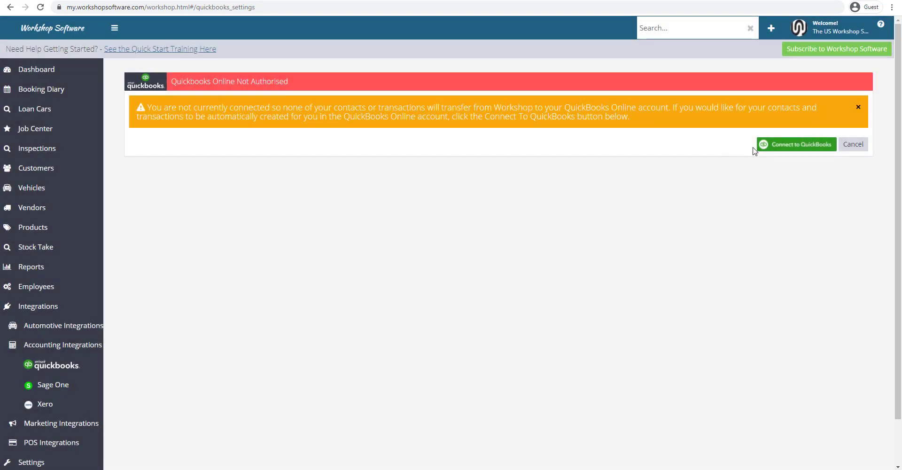
pyautogui.click(797, 146)
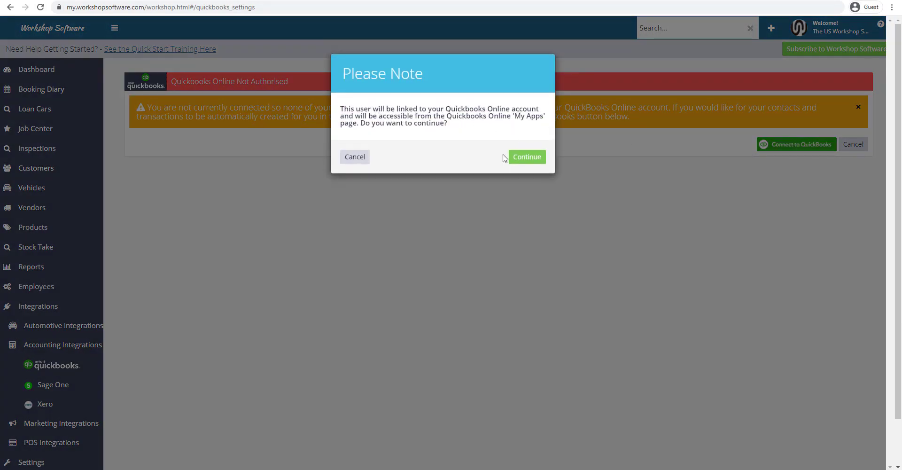
pyautogui.click(535, 159)
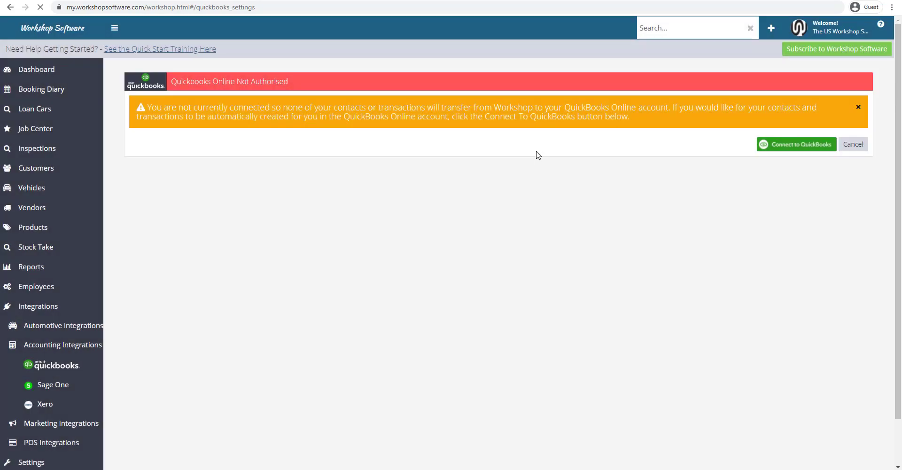
pyautogui.click(805, 146)
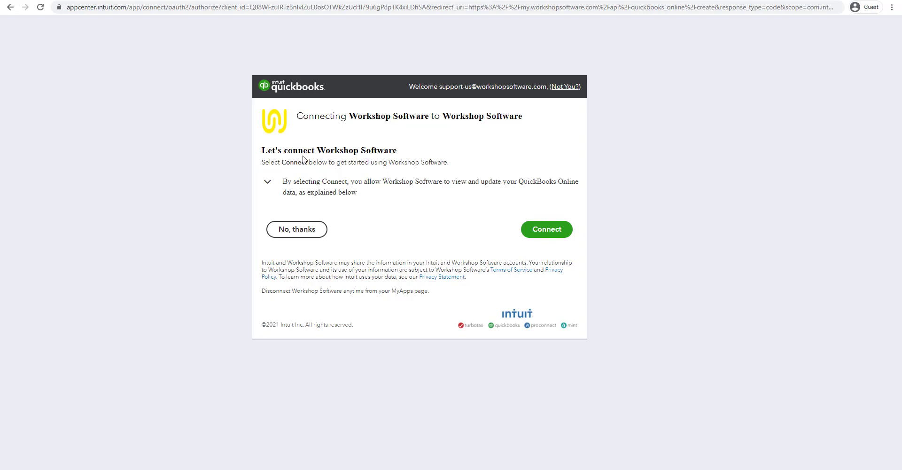
pyautogui.click(557, 230)
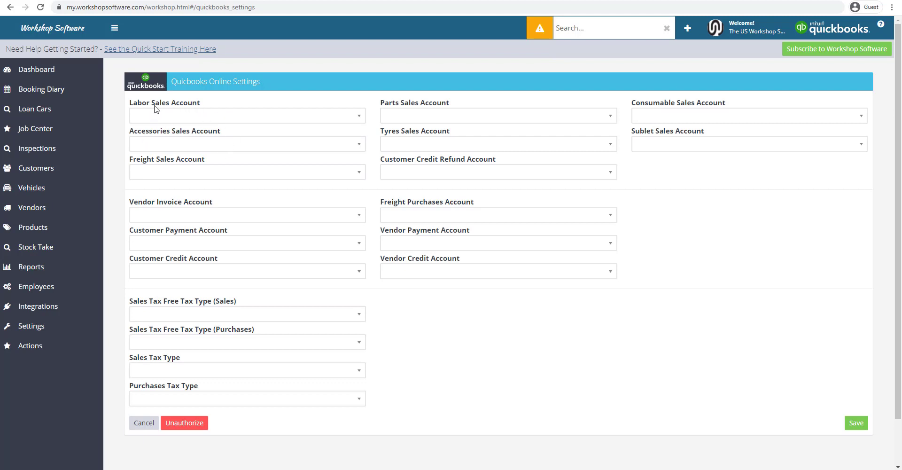
# Step: Map the Labor, Parts and Consumable Sales Accounts to WS - Labour, WS - Parts and WS - Consumables
pyautogui.click(363, 117)
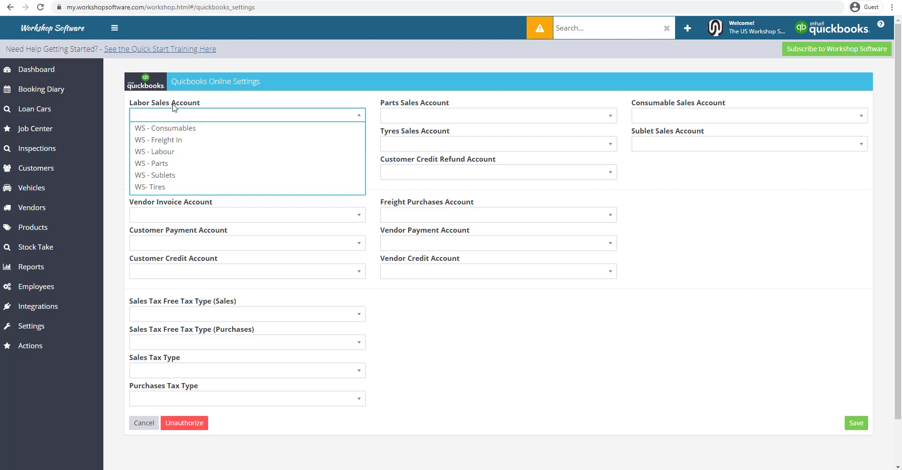
pyautogui.click(164, 152)
pyautogui.click(420, 117)
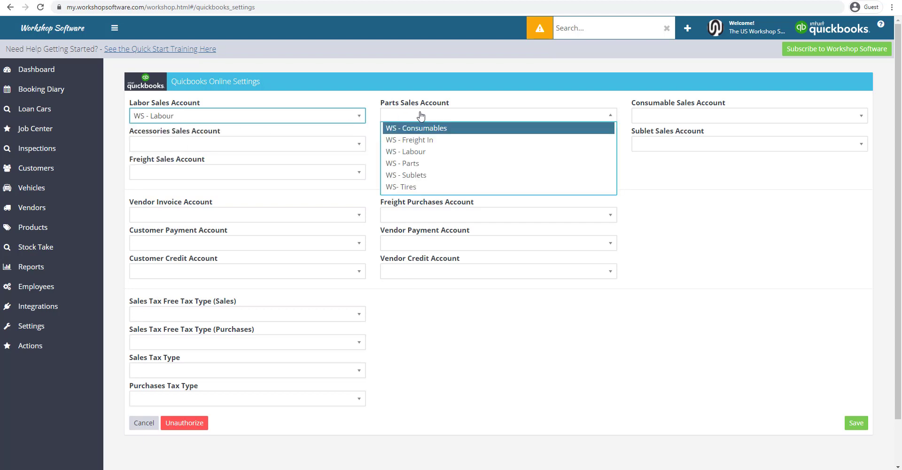
pyautogui.click(408, 165)
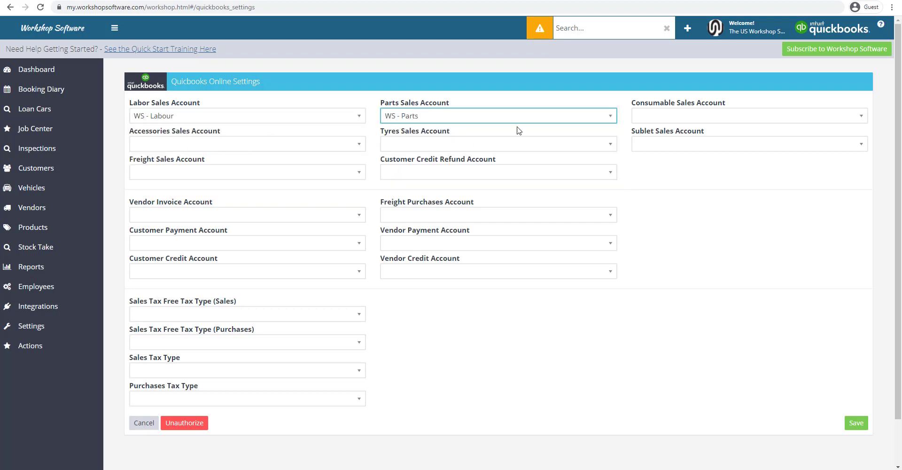
pyautogui.click(665, 118)
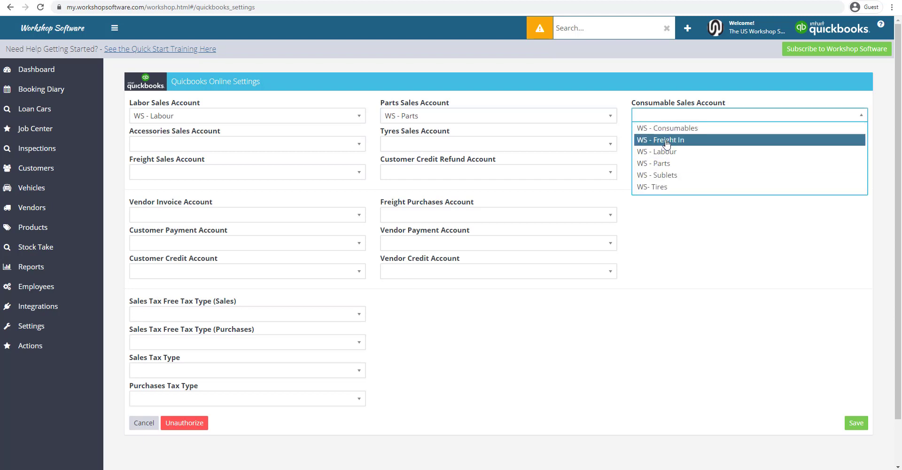
pyautogui.click(671, 134)
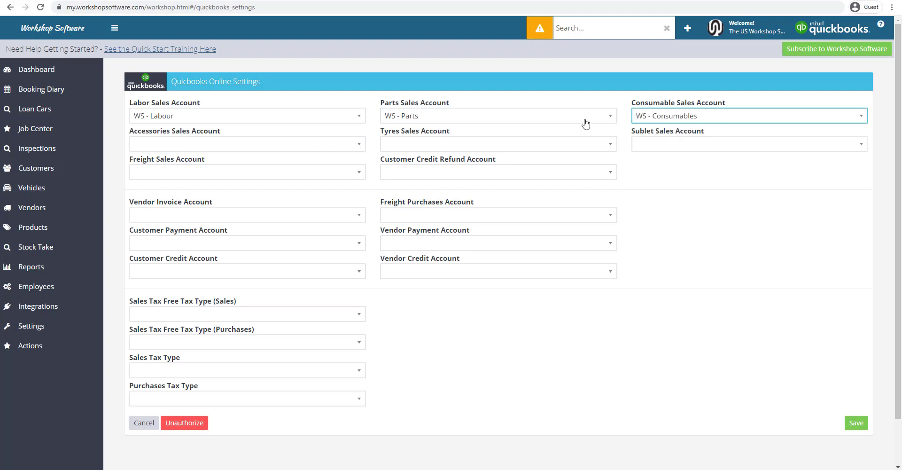
# Step: Map the Accessories, Tyres and Sublet Sales Accounts to WS - Parts, WS- Tires and WS - Sublets
pyautogui.click(189, 145)
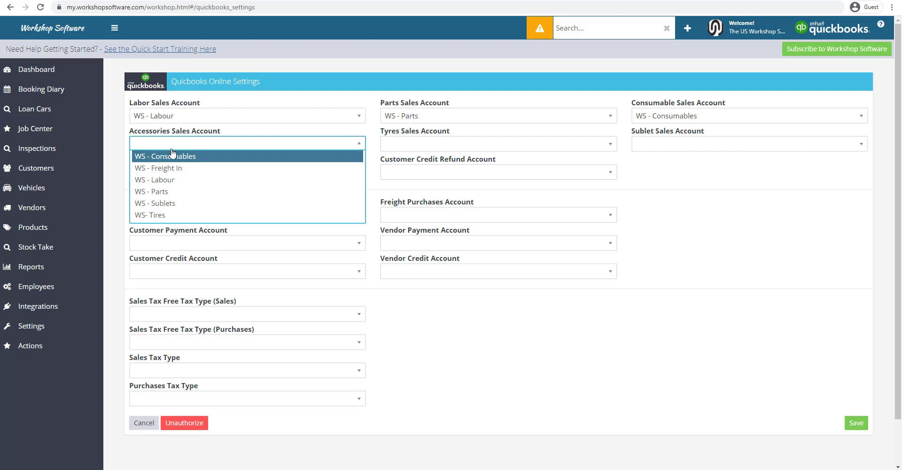
pyautogui.click(154, 196)
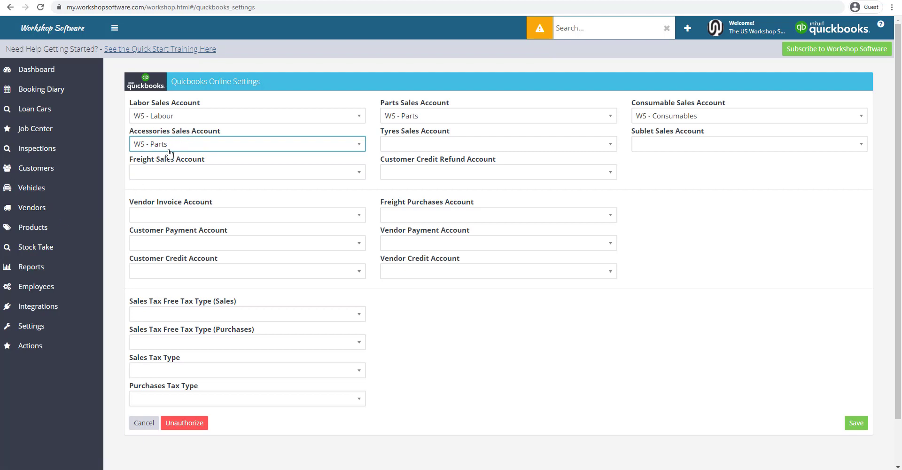
pyautogui.click(411, 144)
pyautogui.click(401, 214)
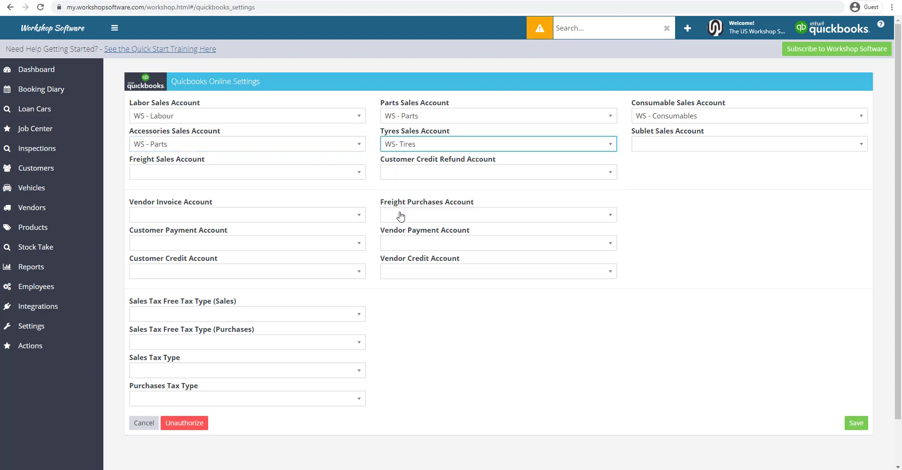
pyautogui.click(655, 144)
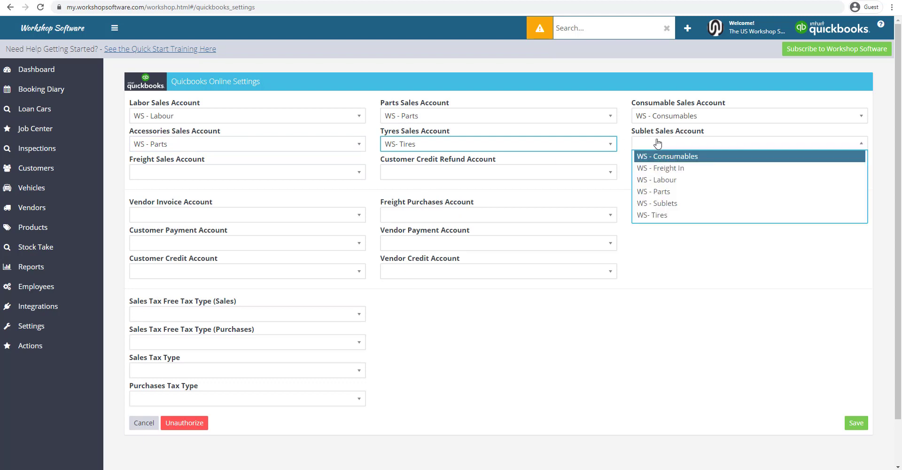
pyautogui.click(657, 204)
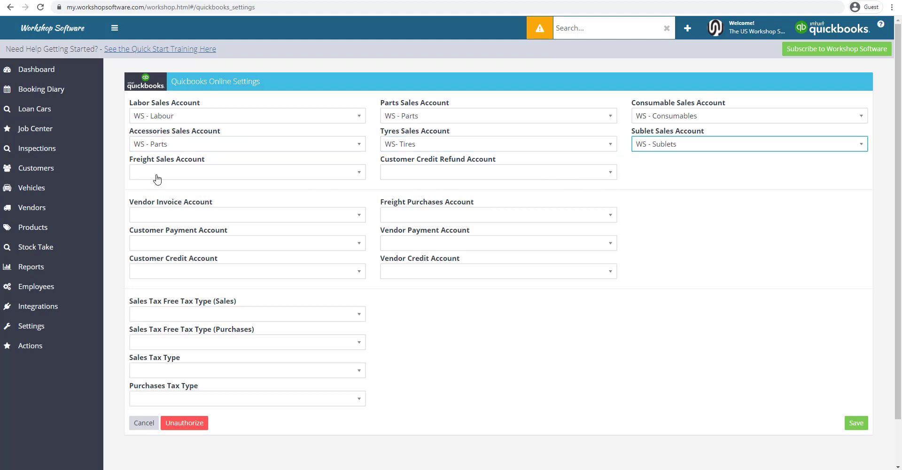
# Step: Map the Freight Sales Account to WS - Freight In, check the Customer Credit Refund Account choices and save the settings
pyautogui.click(238, 177)
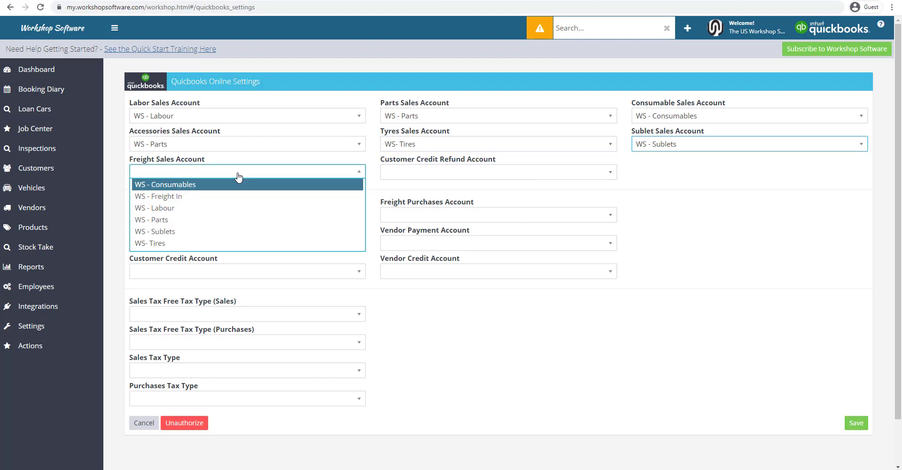
pyautogui.click(166, 198)
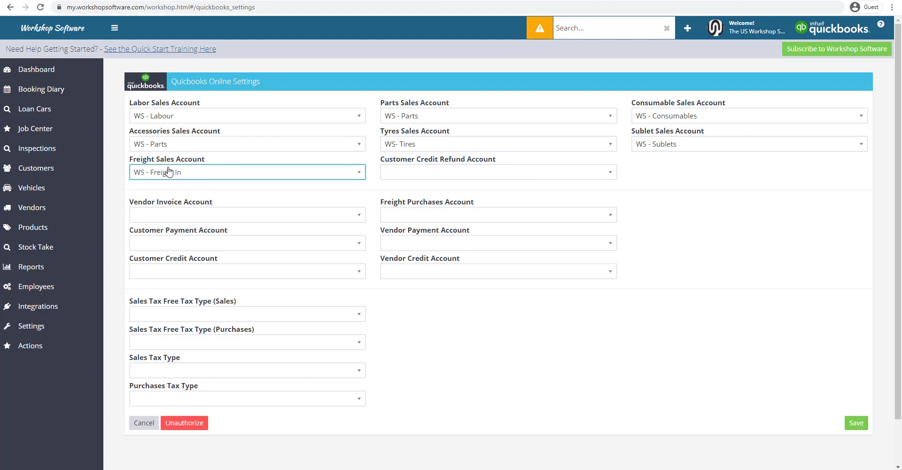
pyautogui.click(433, 176)
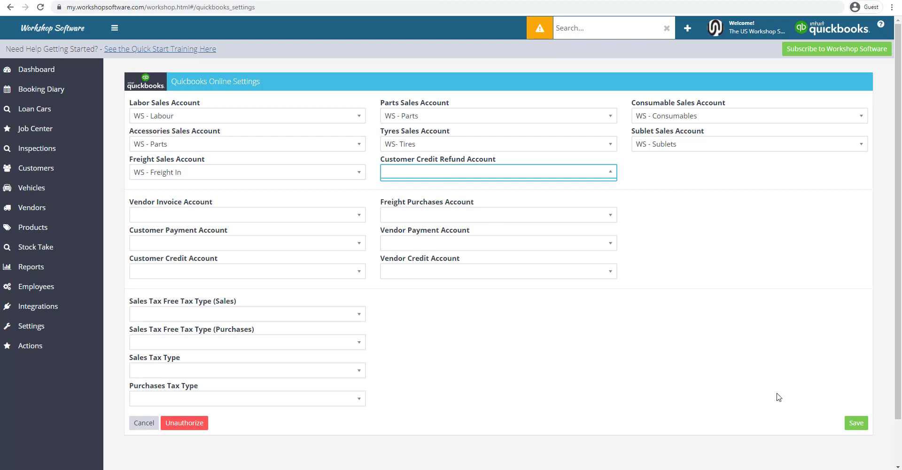
pyautogui.click(864, 425)
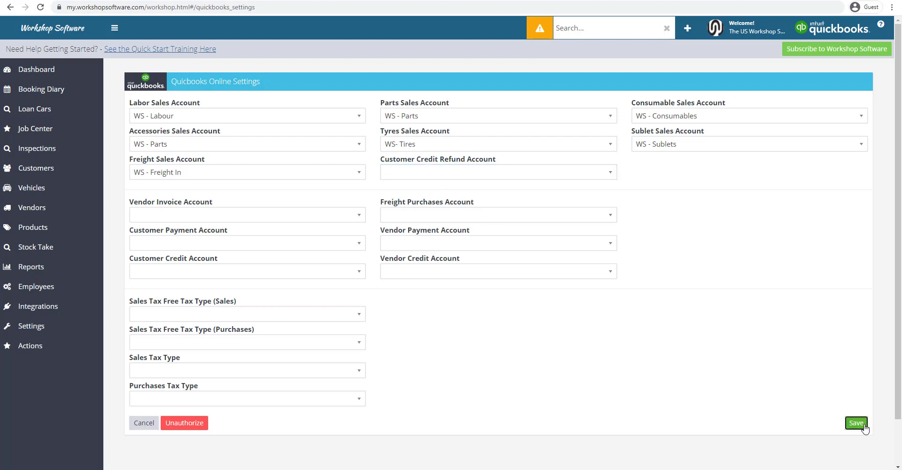
pyautogui.click(857, 423)
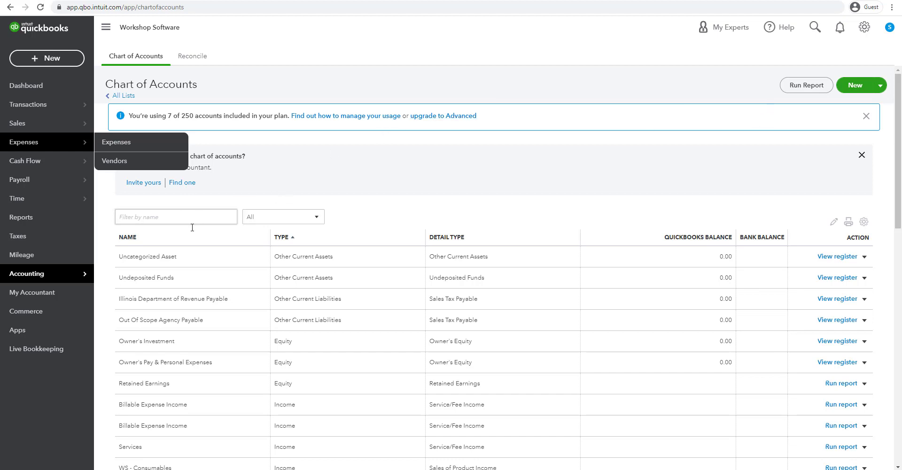
# Step: In the QuickBooks chart of accounts, start a new Bank account of detail type Cash on hand named "Everyday Chq Acc - BOA"
pyautogui.click(180, 214)
pyautogui.click(855, 86)
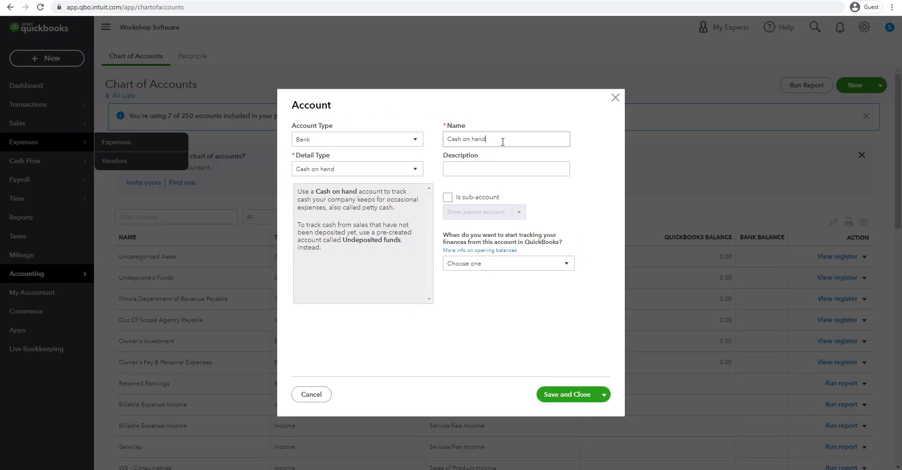
pyautogui.moveTo(502, 142); pyautogui.dragTo(446, 140)
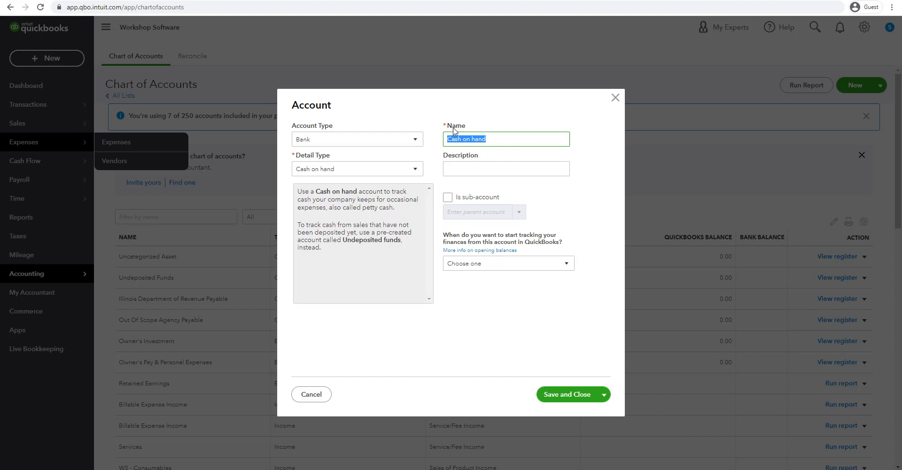
pyautogui.write('E')
pyautogui.press('Left')
pyautogui.press('Left')
pyautogui.press('Left')
pyautogui.write('y')
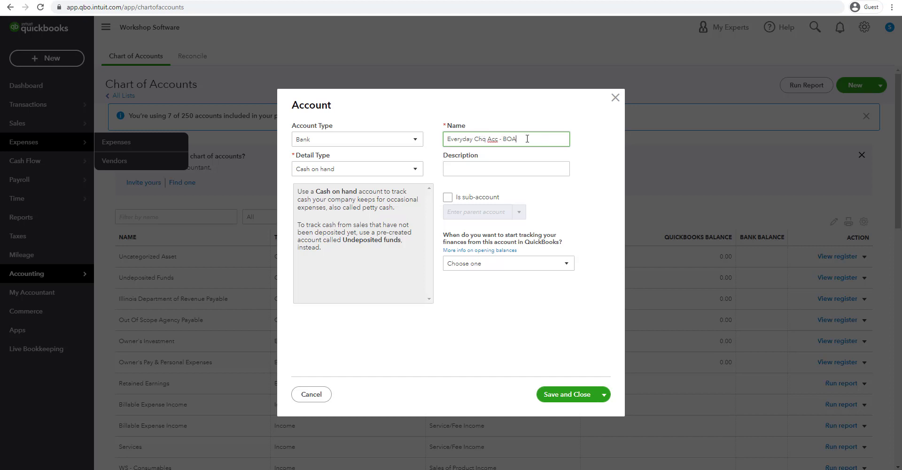
# Step: Copy the new bank account's name into its description
pyautogui.moveTo(450, 139); pyautogui.dragTo(532, 138)
pyautogui.rightClick(501, 138)
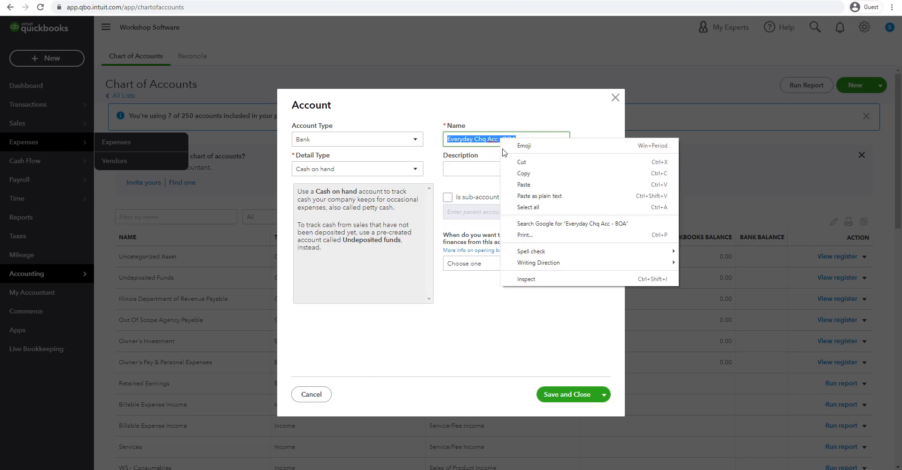
pyautogui.click(522, 178)
pyautogui.click(462, 169)
pyautogui.rightClick(462, 168)
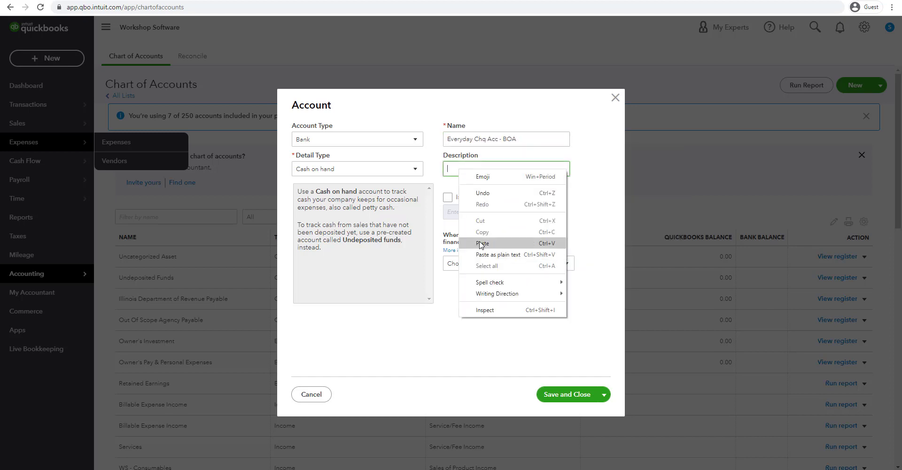
pyautogui.click(468, 242)
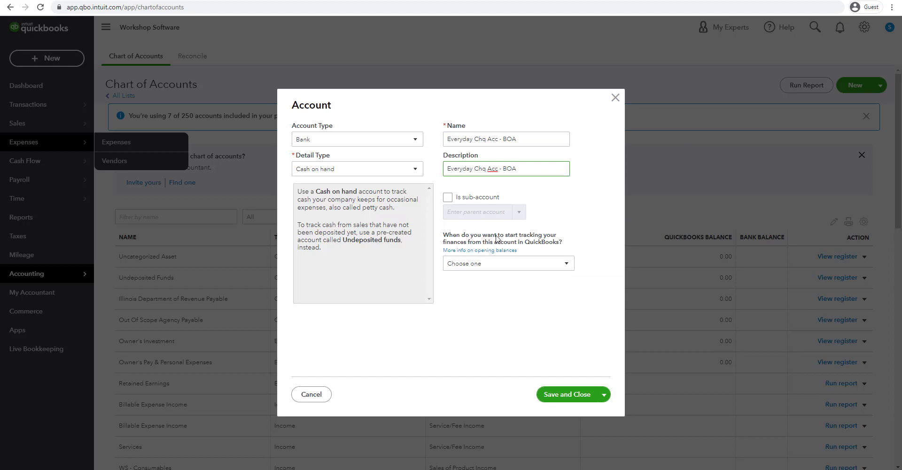
# Step: Start tracking the new bank account from Today with an opening balance of 12859.52, and save the account
pyautogui.click(566, 265)
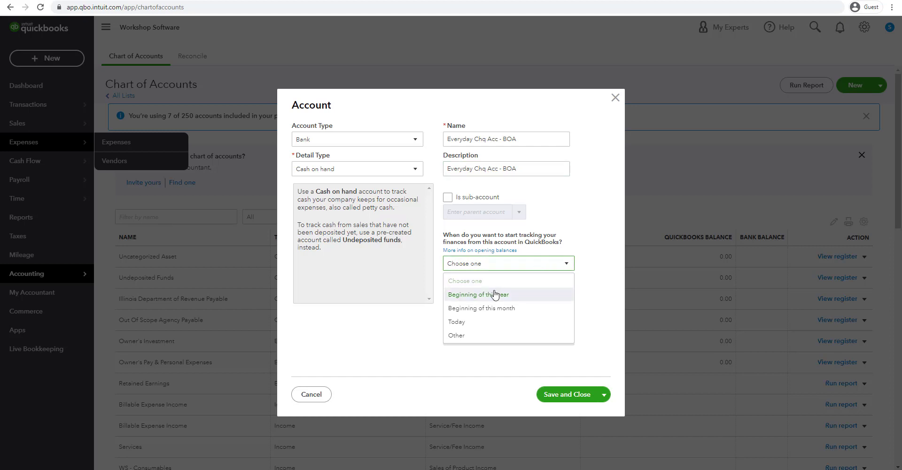
pyautogui.click(459, 323)
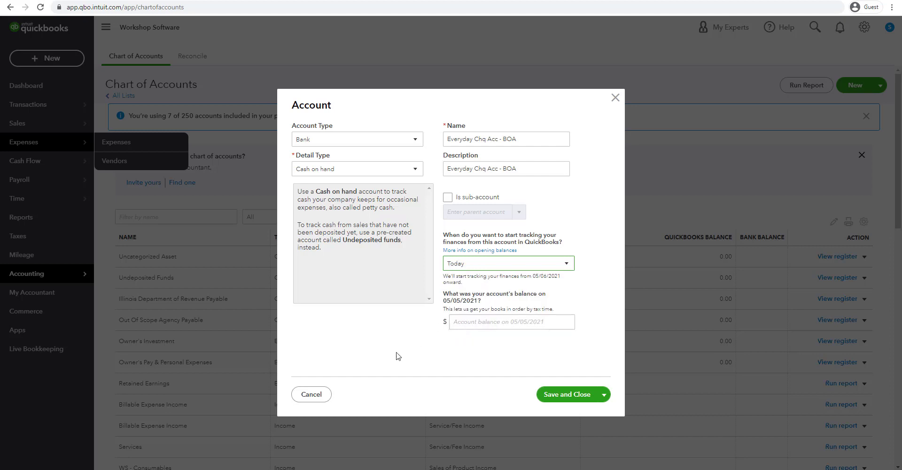
pyautogui.click(467, 323)
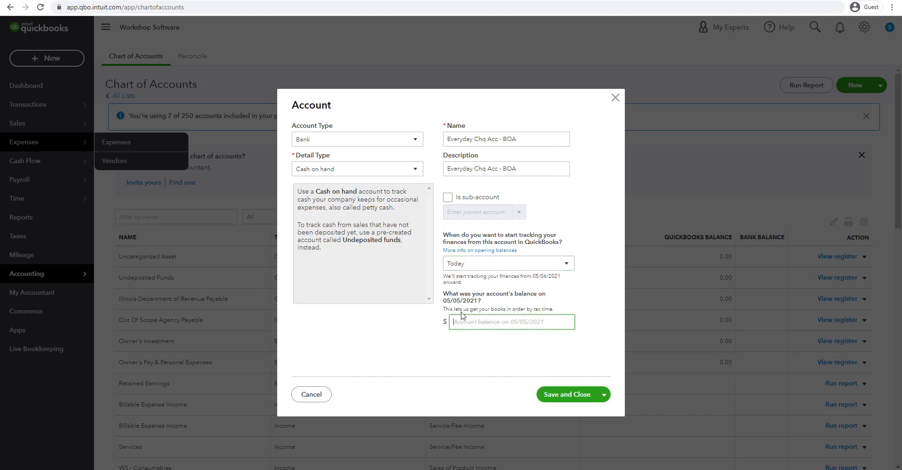
pyautogui.write('12859.52')
pyautogui.click(578, 395)
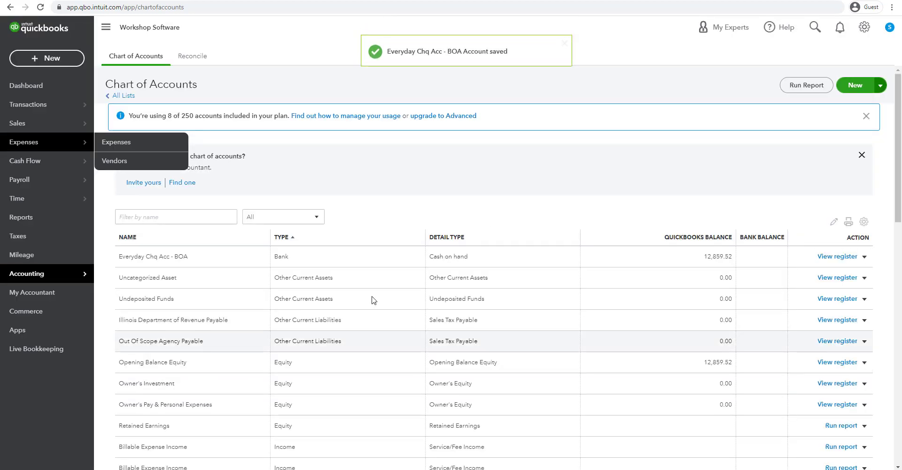
# Step: In Workshop Software, reload the settings, map Customer Credit Refund to Everyday Chq Acc - BOA and Vendor Invoice to WS - Cost of Goods Sold, and check Freight Purchases choices
pyautogui.hotkey('ctrl', 'Tab')
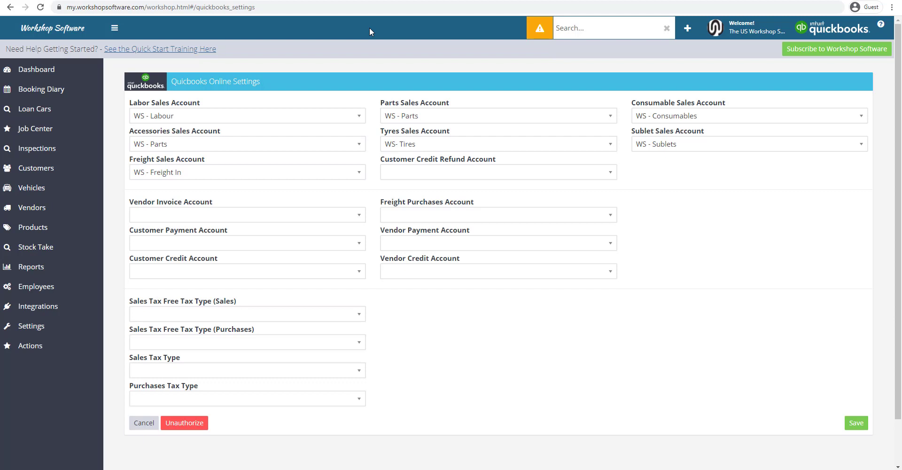
pyautogui.press('F5')
pyautogui.click(416, 175)
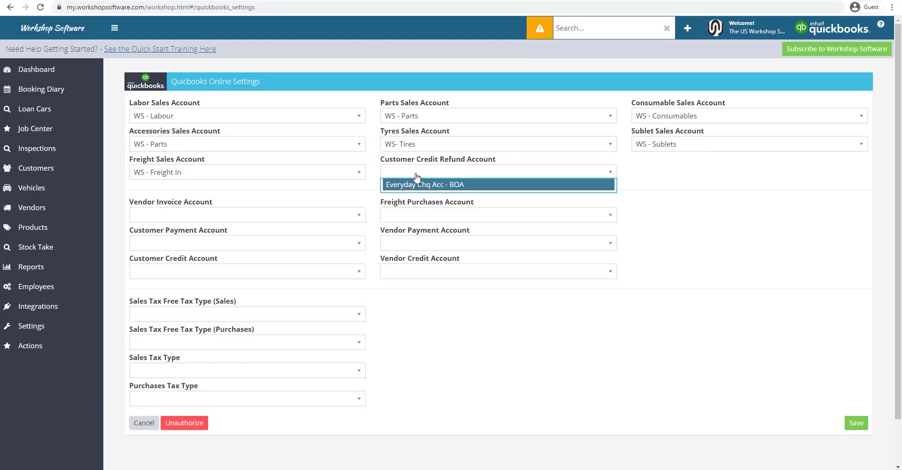
pyautogui.click(455, 187)
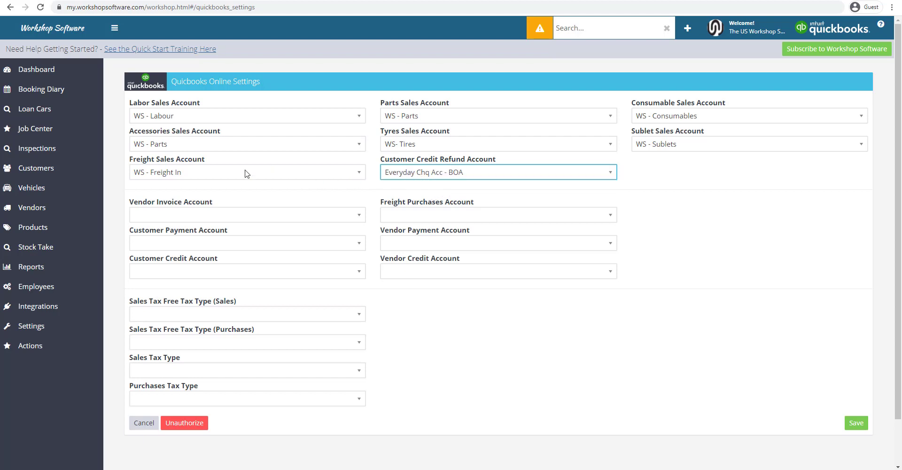
pyautogui.click(170, 217)
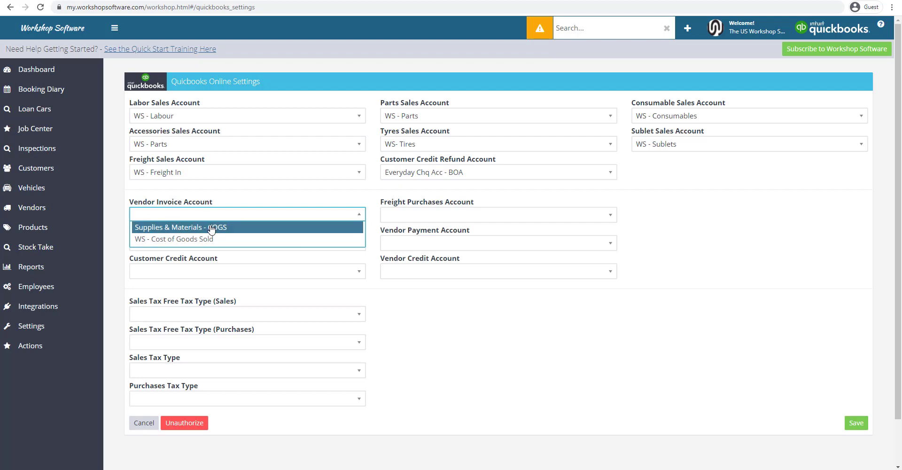
pyautogui.click(177, 242)
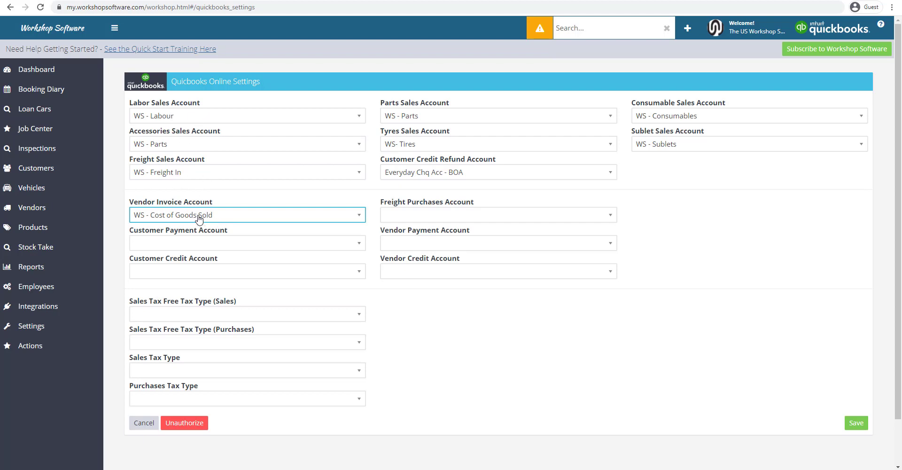
pyautogui.click(437, 217)
pyautogui.click(432, 214)
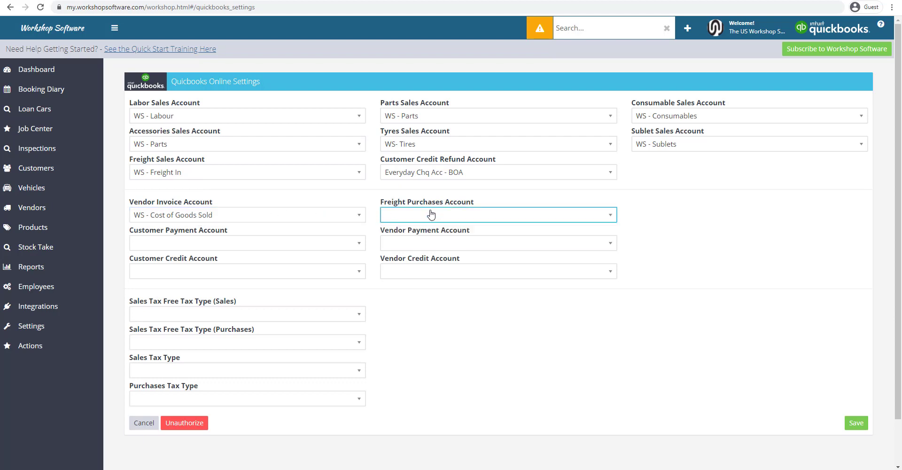
pyautogui.click(432, 215)
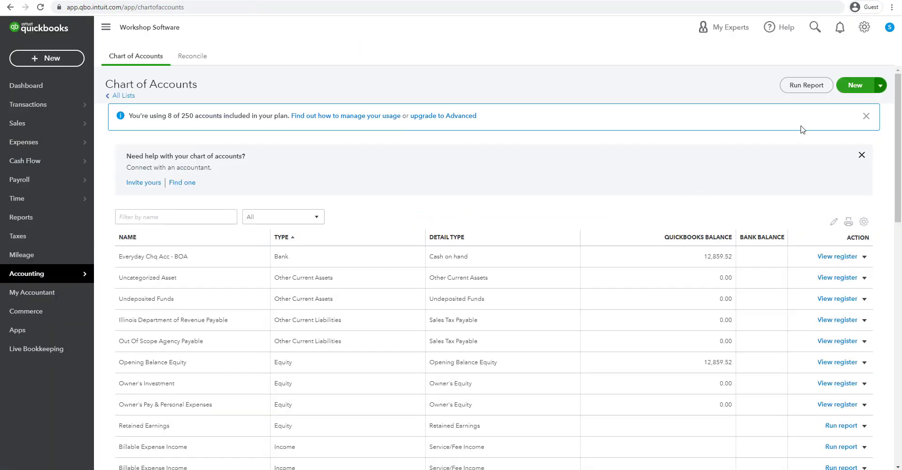
# Step: Start another new account in the QuickBooks chart of accounts and try the Expenses account type, reviewing its detail types
pyautogui.click(854, 85)
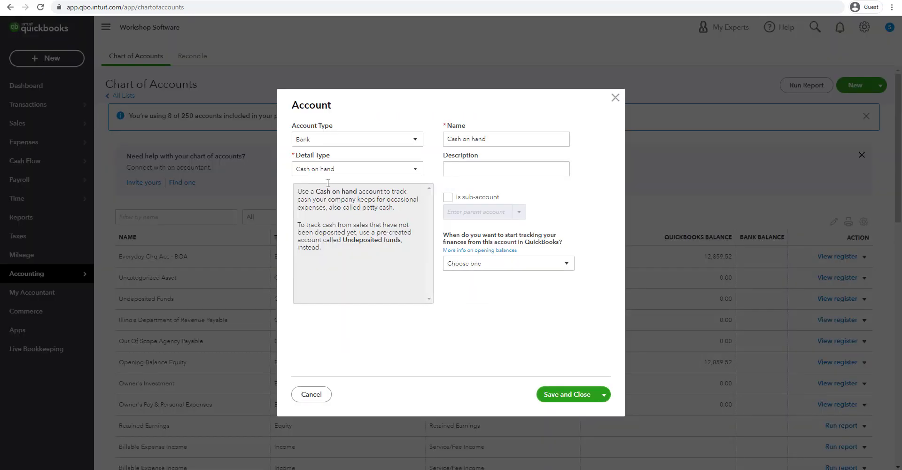
pyautogui.click(347, 143)
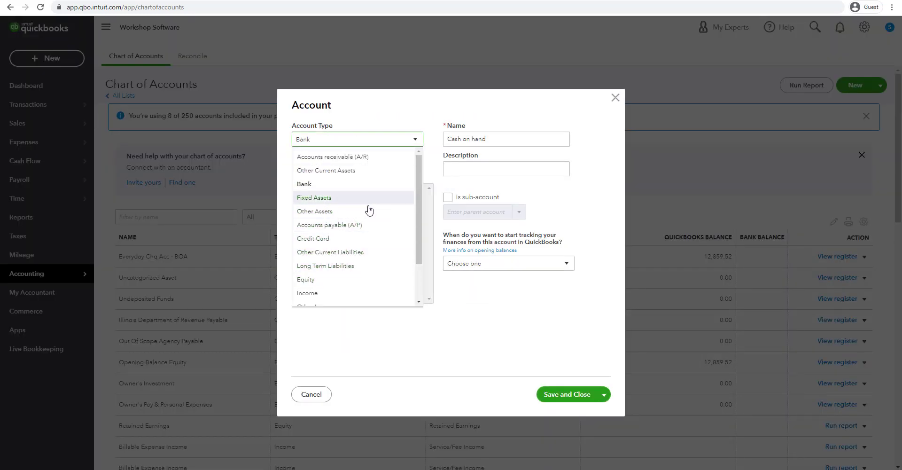
pyautogui.scroll(-1, 364, 243)
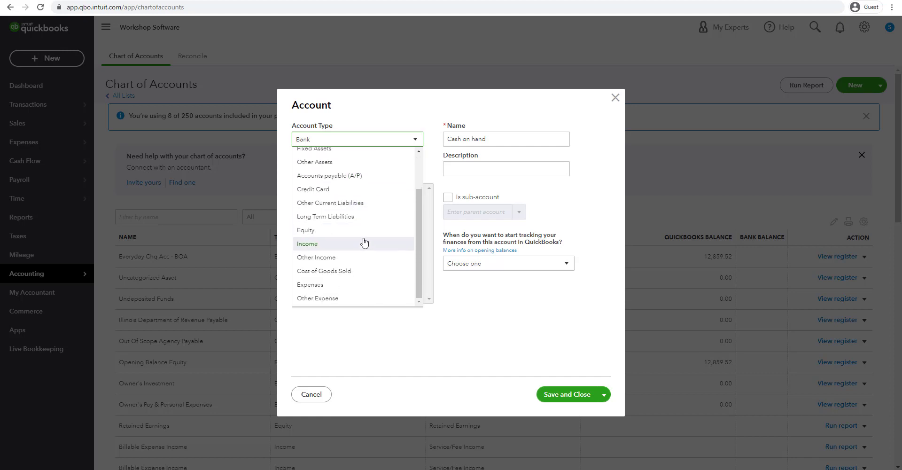
pyautogui.click(315, 285)
pyautogui.click(346, 172)
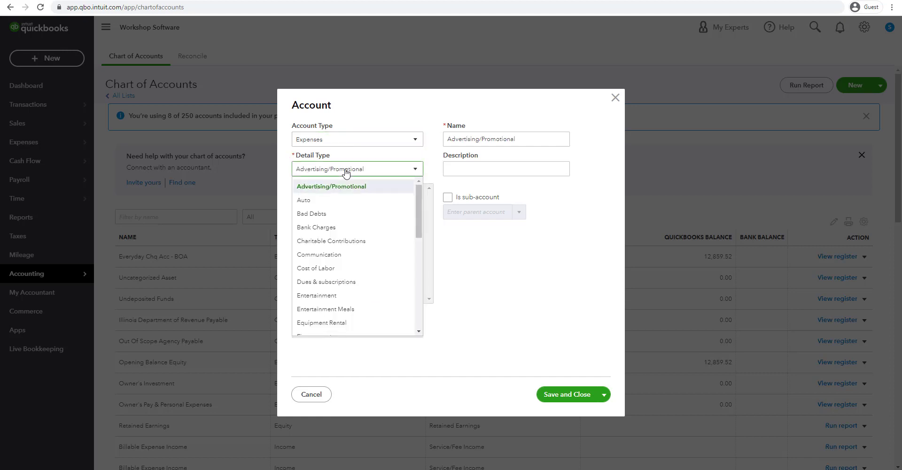
pyautogui.scroll(-1, 340, 273)
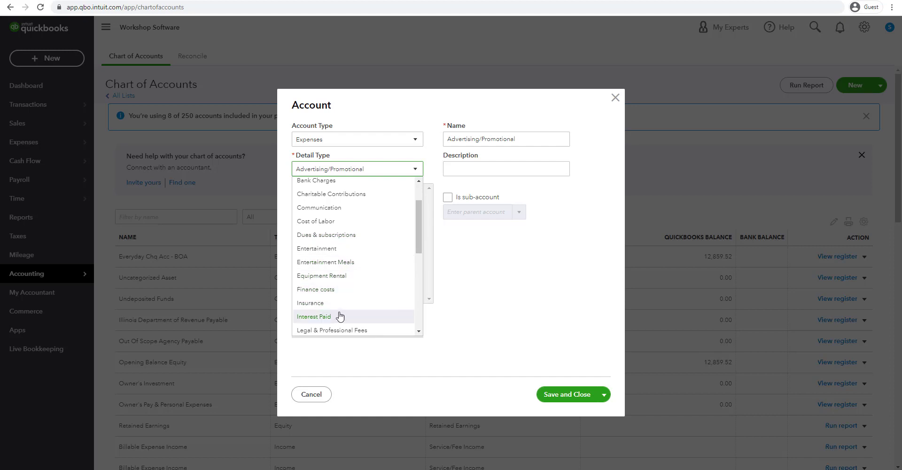
pyautogui.scroll(-2, 346, 328)
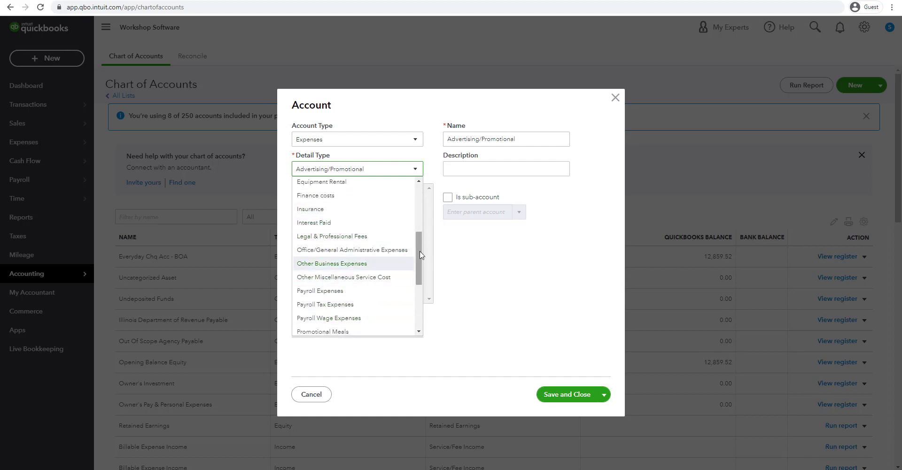
pyautogui.moveTo(420, 254); pyautogui.dragTo(432, 194)
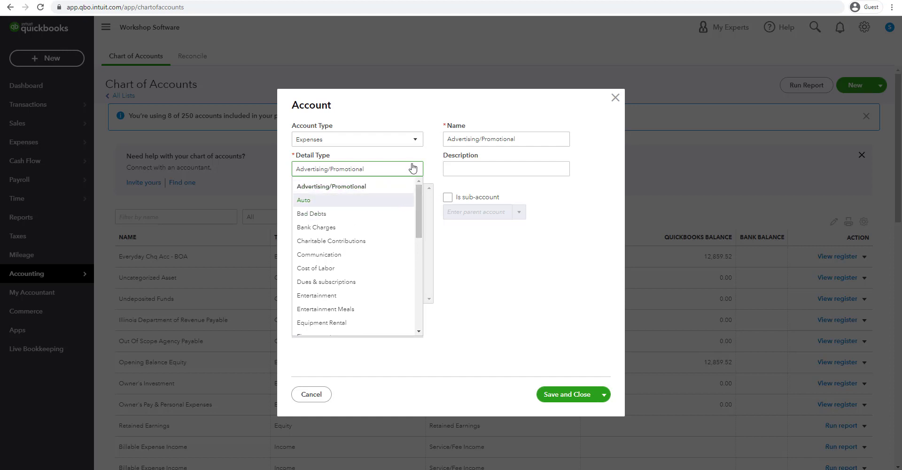
# Step: Set the new account to type Cost of Goods Sold with detail type Shipping, Freight & Delivery - COS, and name it "WS - Freight Out"
pyautogui.click(404, 139)
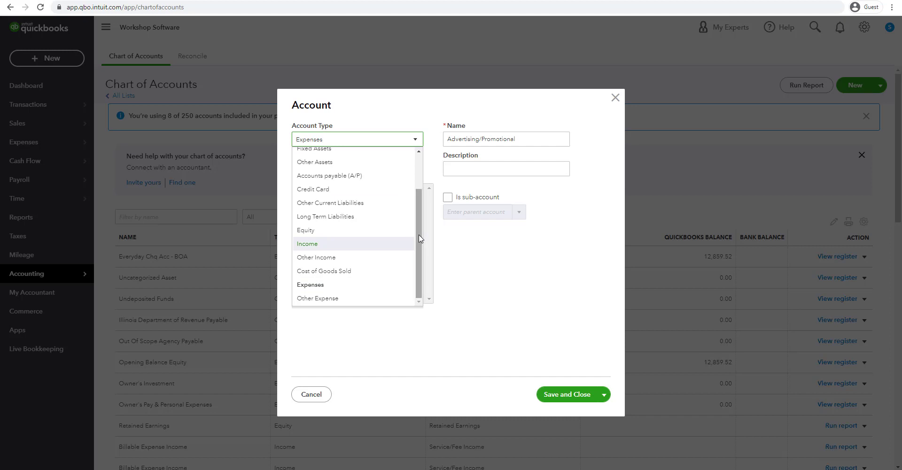
pyautogui.click(348, 271)
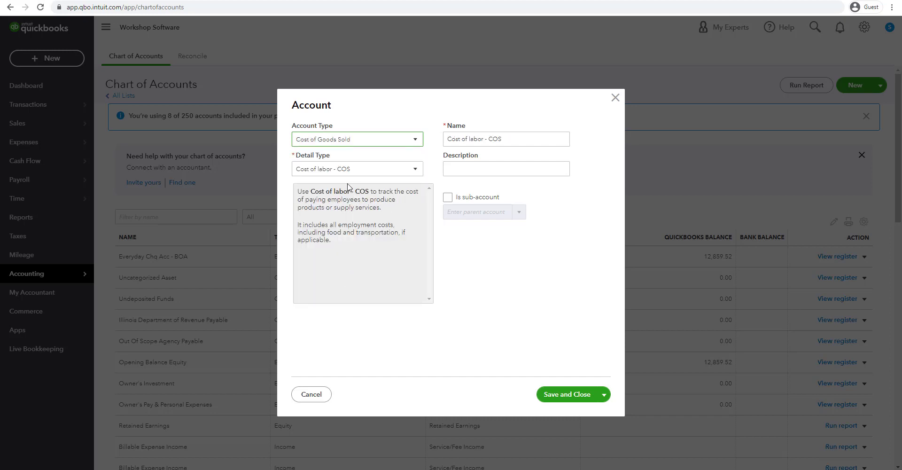
pyautogui.click(386, 170)
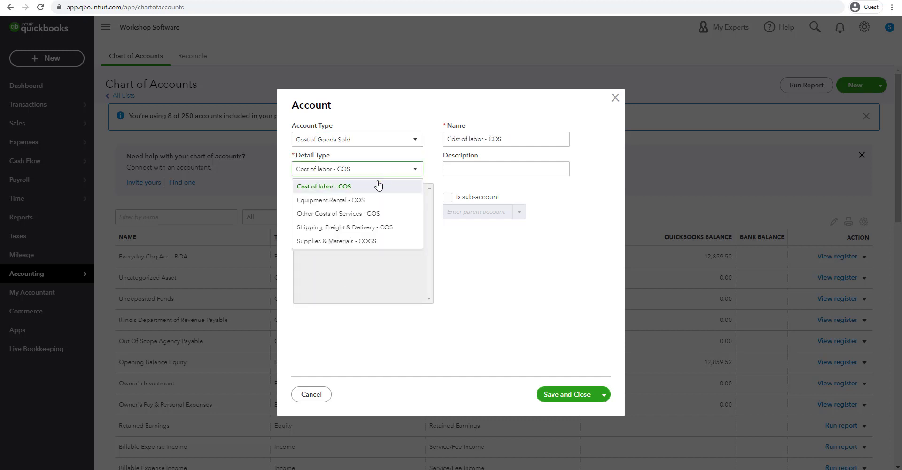
pyautogui.click(344, 228)
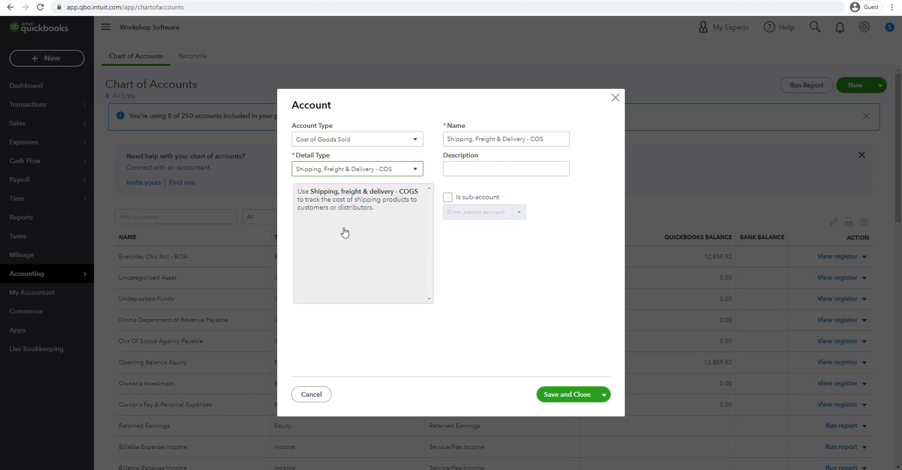
pyautogui.moveTo(552, 141); pyautogui.dragTo(423, 138)
pyautogui.write('WS - Freight Out')
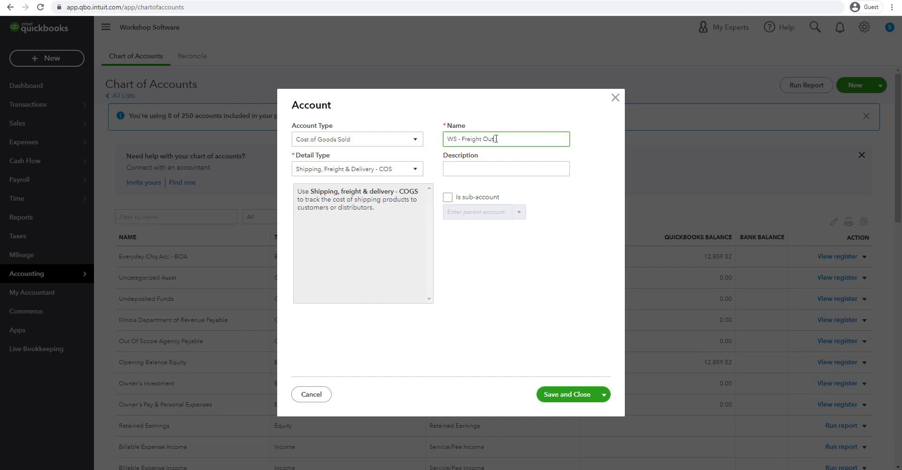
# Step: Copy the freight account's name into its description and save the account
pyautogui.moveTo(496, 138); pyautogui.dragTo(437, 138)
pyautogui.rightClick(470, 139)
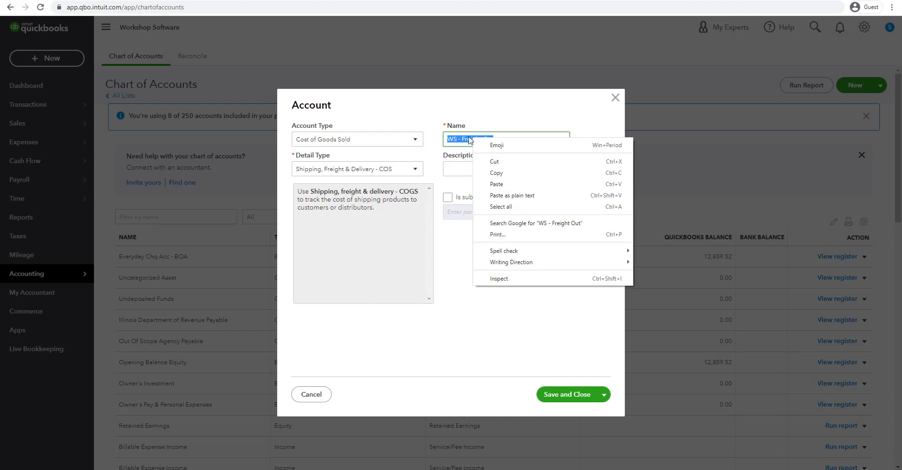
pyautogui.click(511, 173)
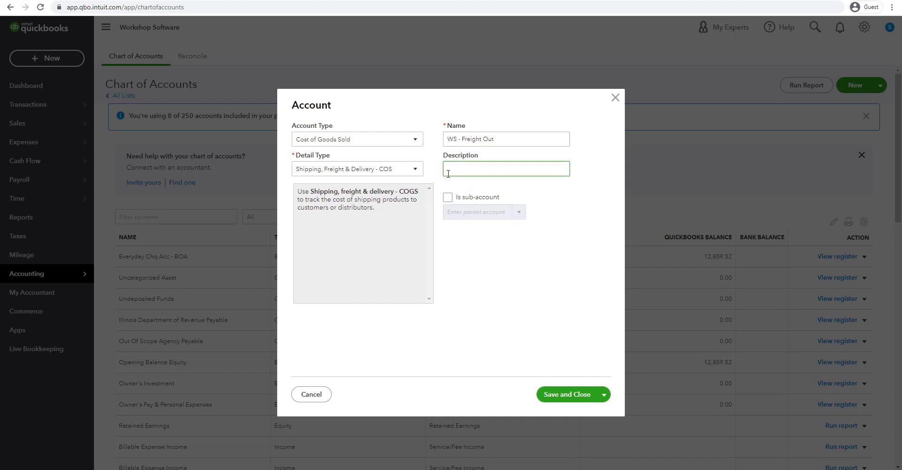
pyautogui.rightClick(447, 164)
pyautogui.click(455, 249)
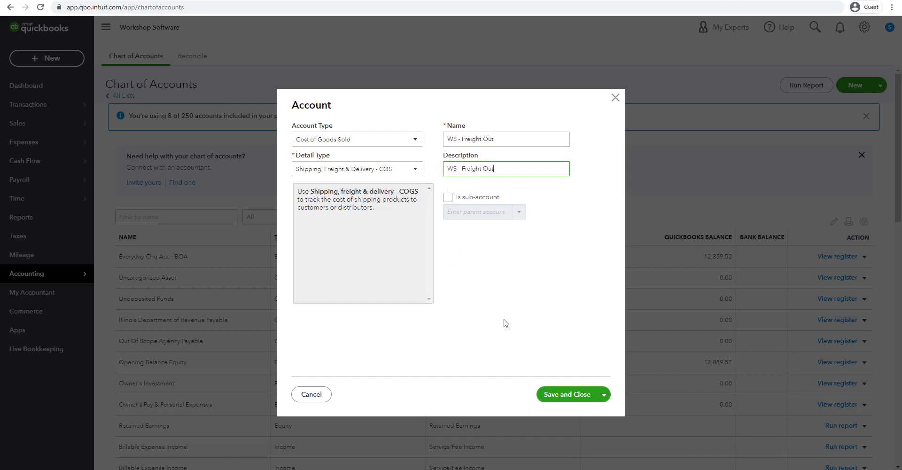
pyautogui.click(567, 394)
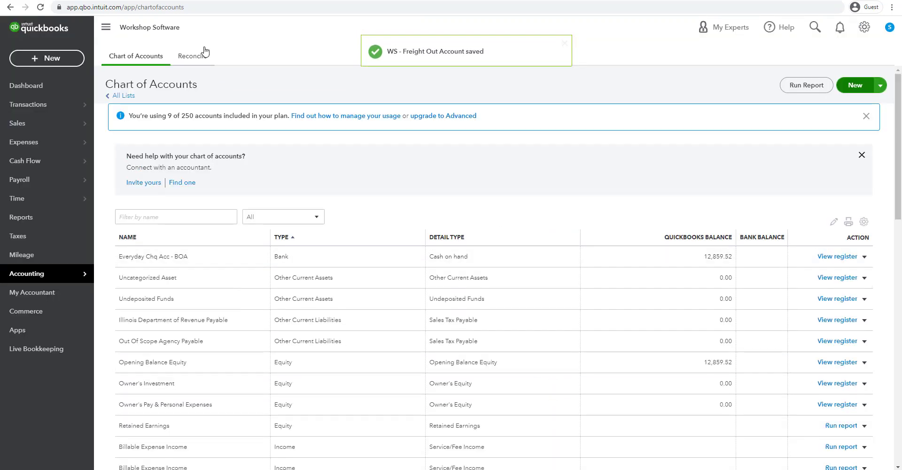
# Step: Switch to Workshop Software, reload the QuickBooks settings and map the Customer Credit Refund Account to Everyday Chq Acc - BOA
pyautogui.click(172, 0)
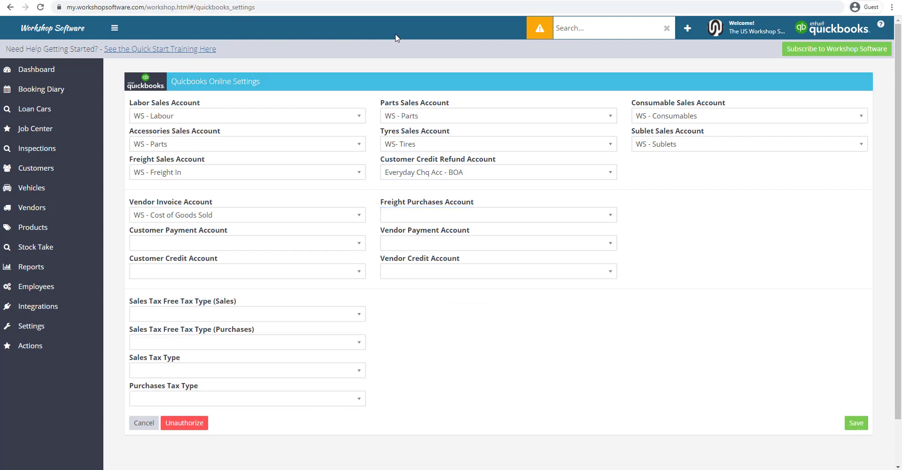
pyautogui.press('F5')
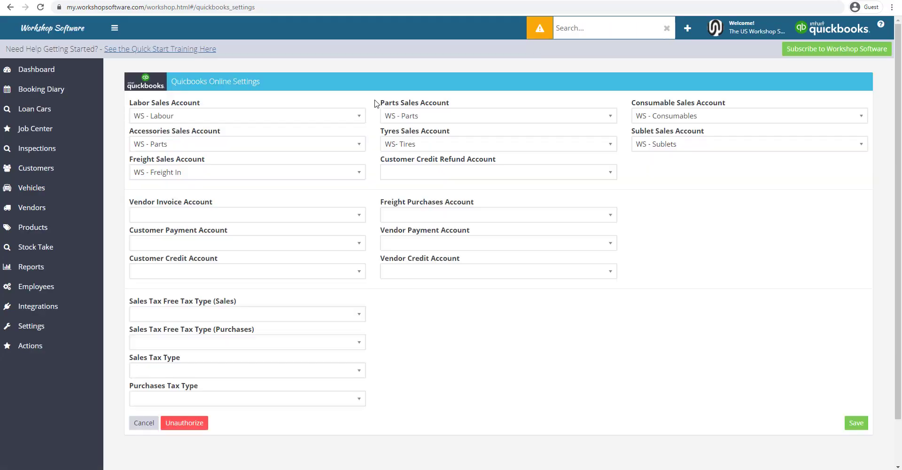
pyautogui.click(411, 172)
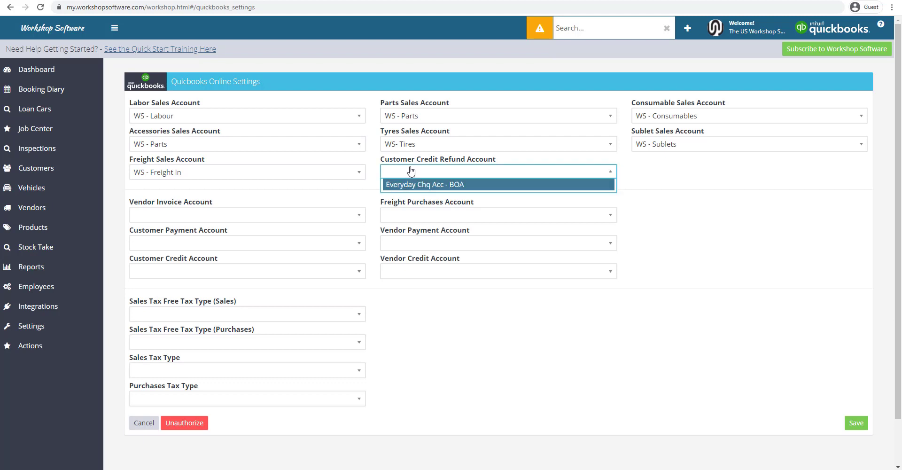
pyautogui.click(428, 185)
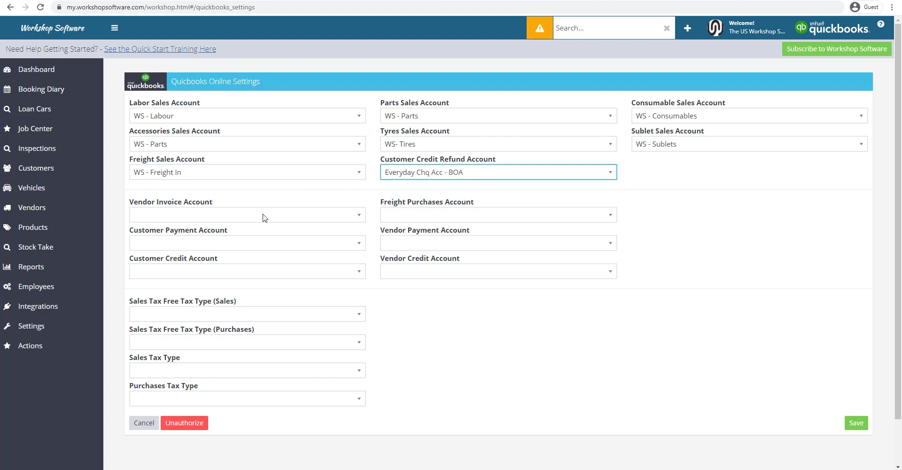
# Step: Map the Vendor Invoice Account to WS - Cost of Goods Sold and the Freight Purchases Account to WS - Freight Out
pyautogui.click(146, 216)
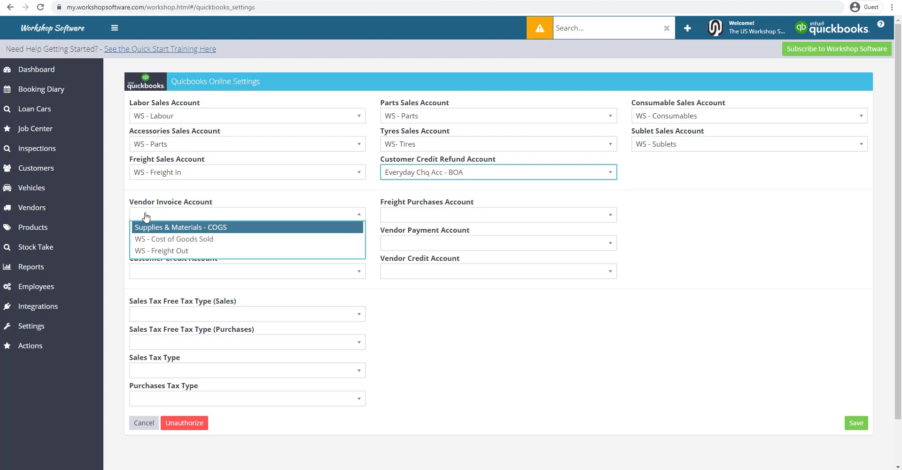
pyautogui.click(190, 242)
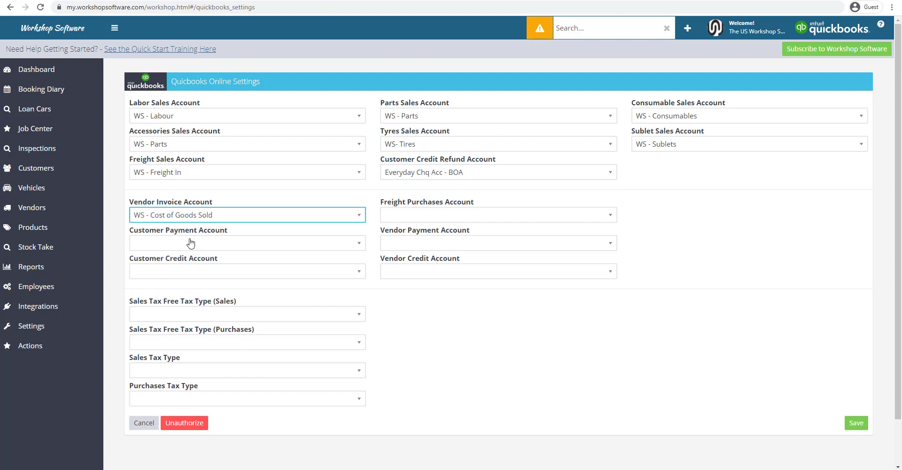
pyautogui.click(412, 216)
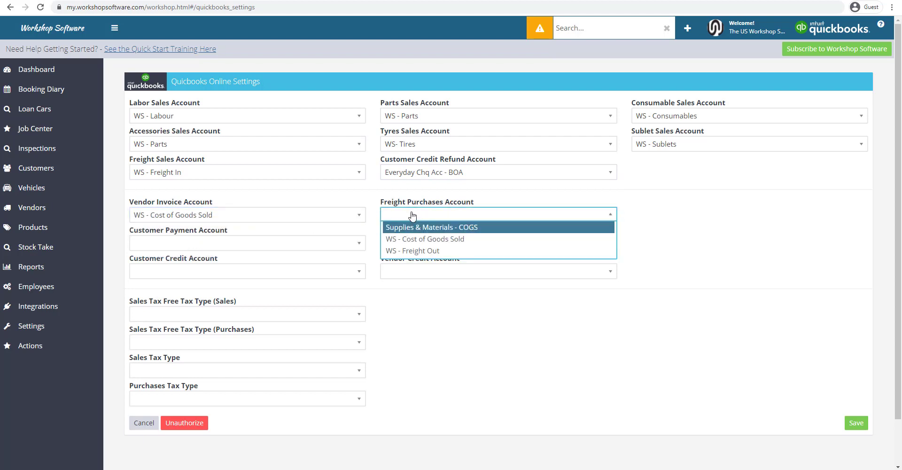
pyautogui.click(419, 254)
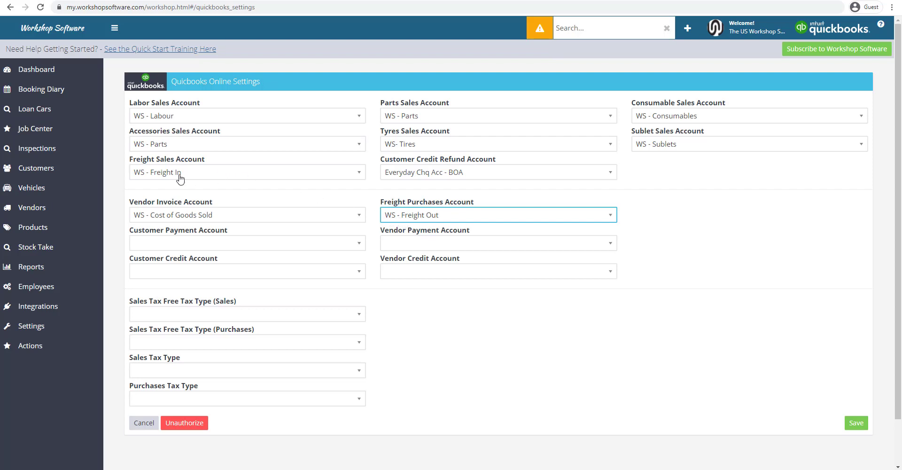
# Step: Map the Customer Payment Account and the Vendor Payment Account to Everyday Chq Acc - BOA
pyautogui.click(181, 245)
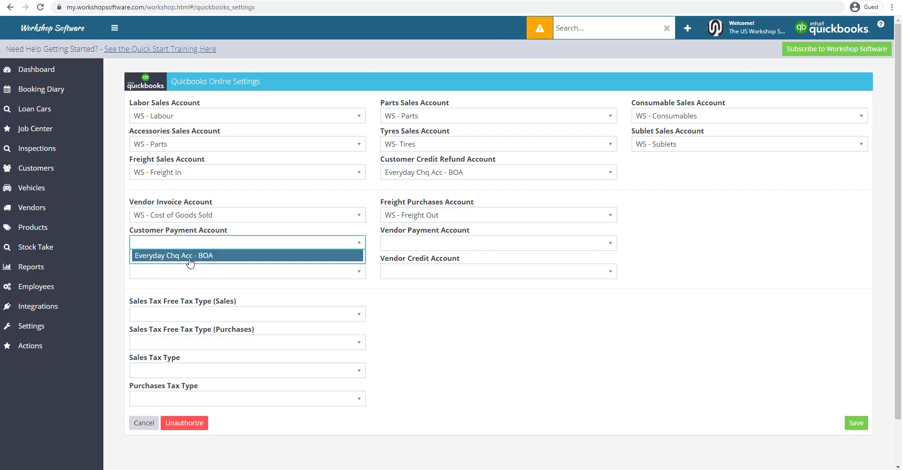
pyautogui.click(190, 257)
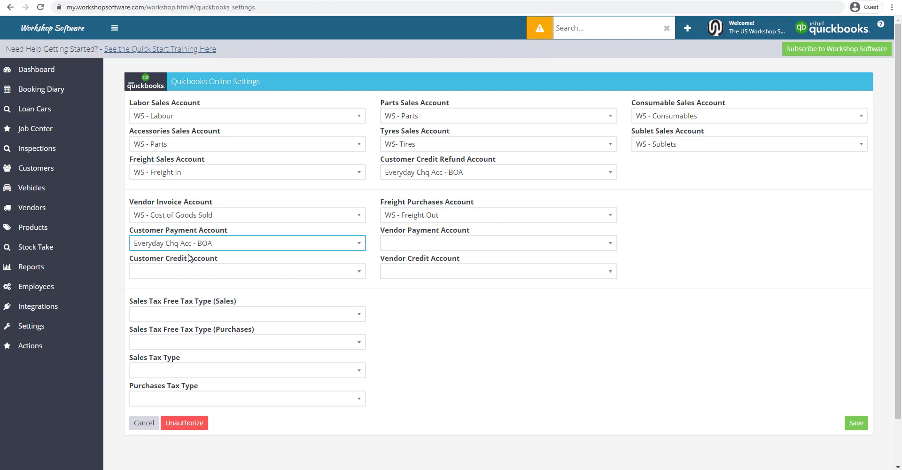
pyautogui.click(415, 246)
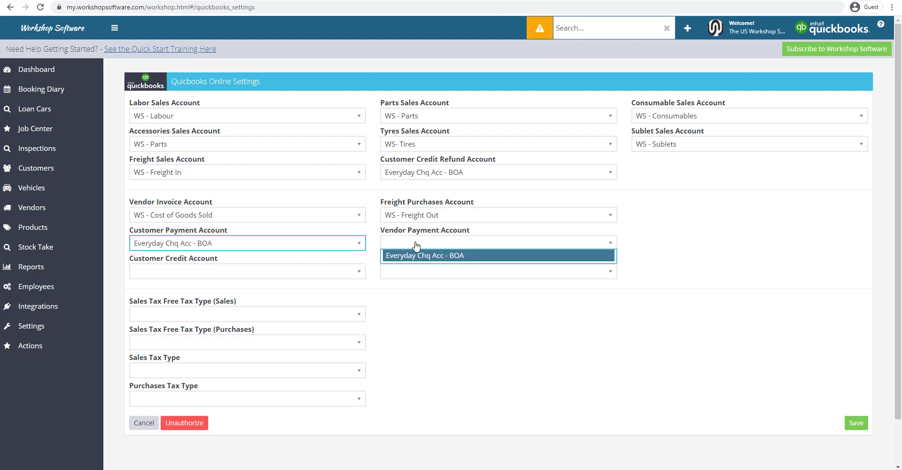
pyautogui.click(427, 257)
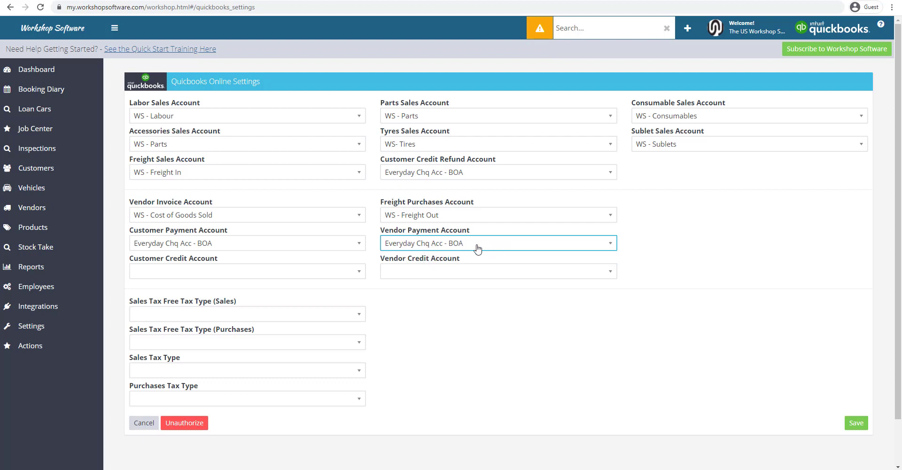
# Step: Map the Customer Credit Account and the Vendor Credit Account to Everyday Chq Acc - BOA
pyautogui.click(163, 272)
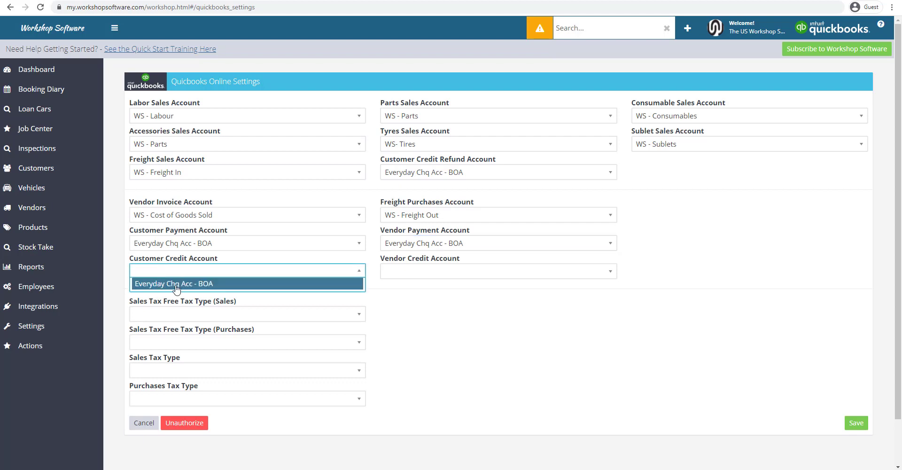
pyautogui.click(176, 284)
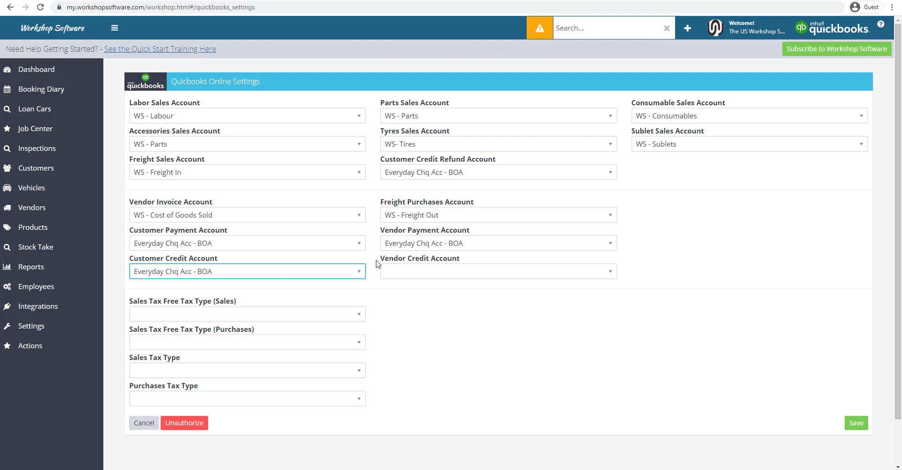
pyautogui.click(433, 272)
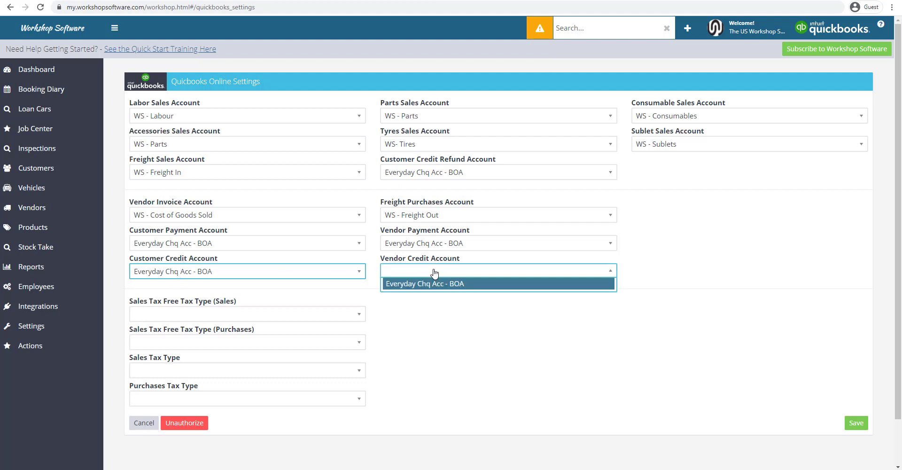
pyautogui.click(419, 284)
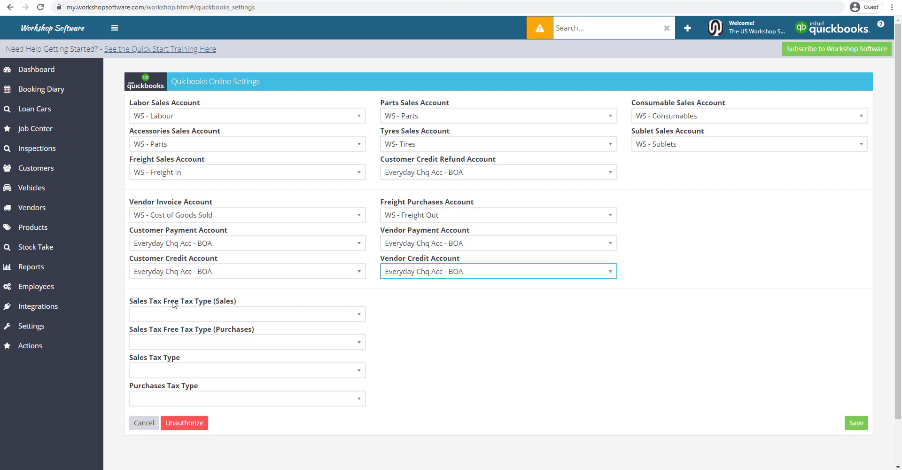
# Step: Set the Sales Tax Free Tax Type to NON for both sales and purchases
pyautogui.click(204, 317)
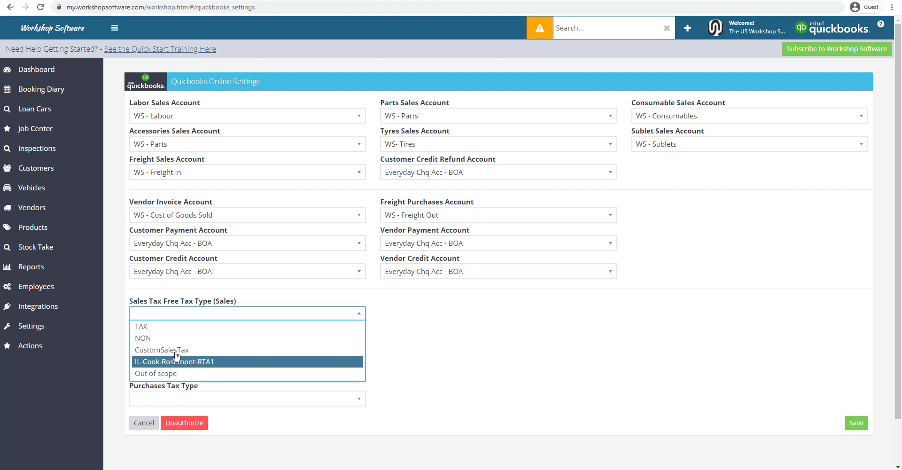
pyautogui.click(162, 338)
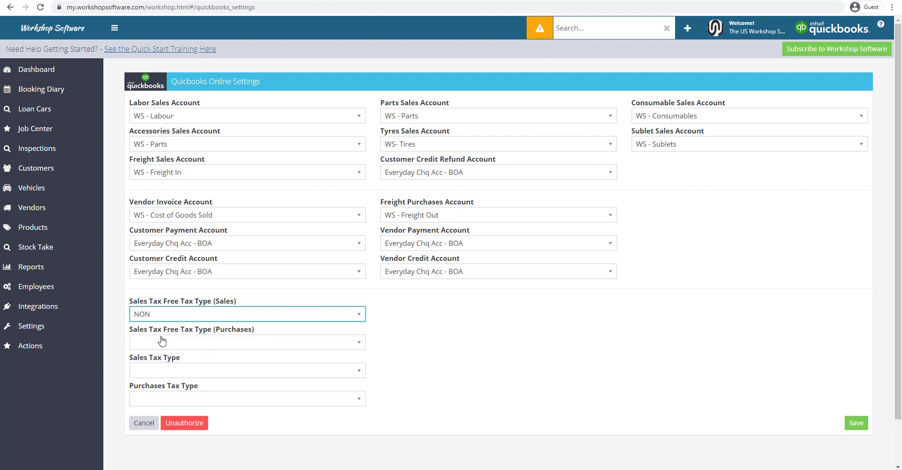
pyautogui.click(148, 342)
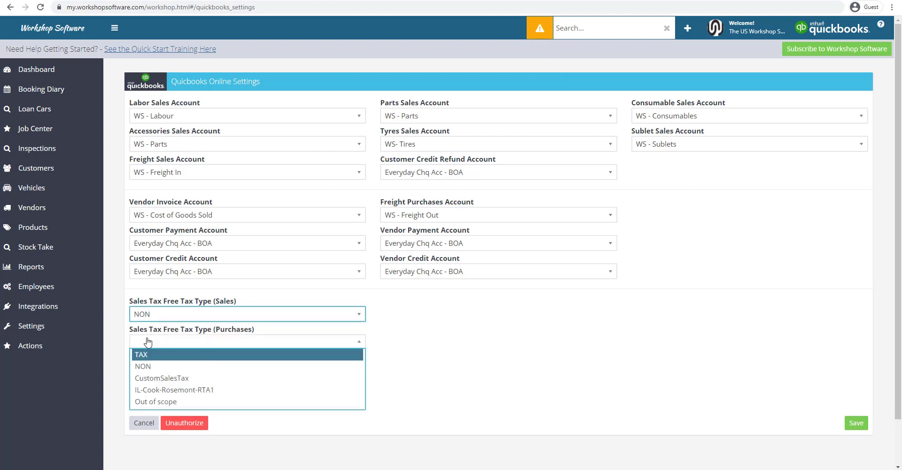
pyautogui.click(149, 367)
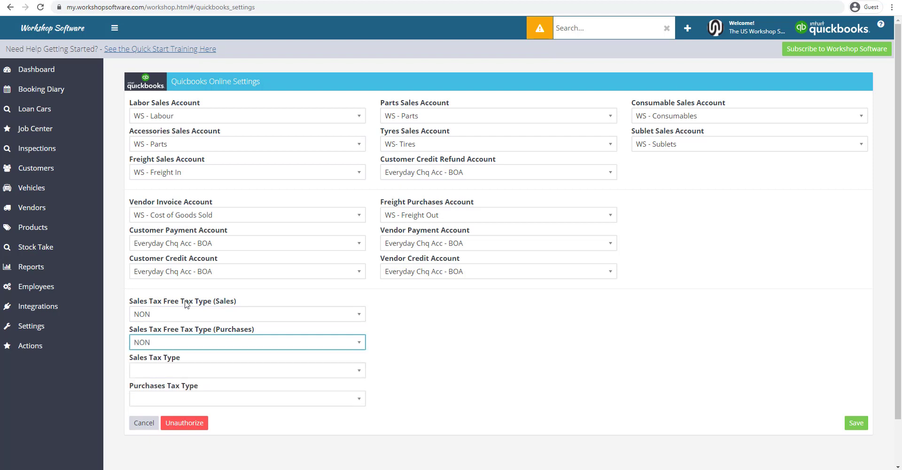
# Step: Set the Sales Tax Type and the Purchases Tax Type to CustomSalesTax
pyautogui.click(220, 371)
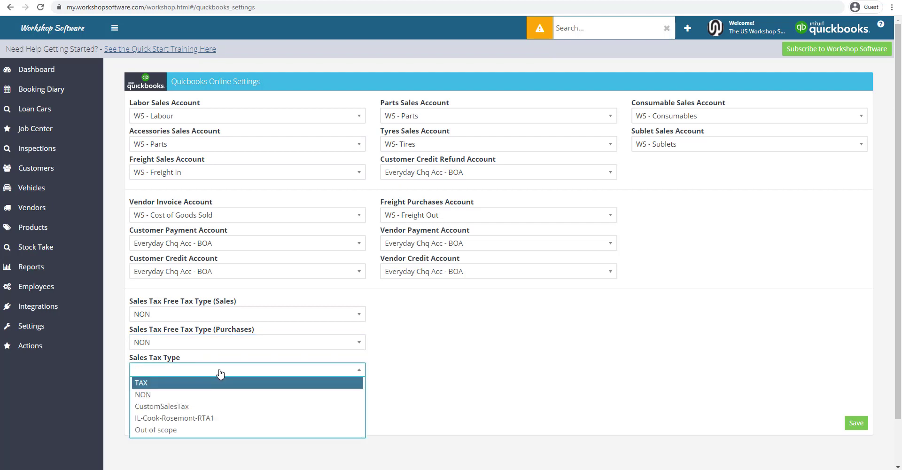
pyautogui.click(211, 407)
pyautogui.click(207, 399)
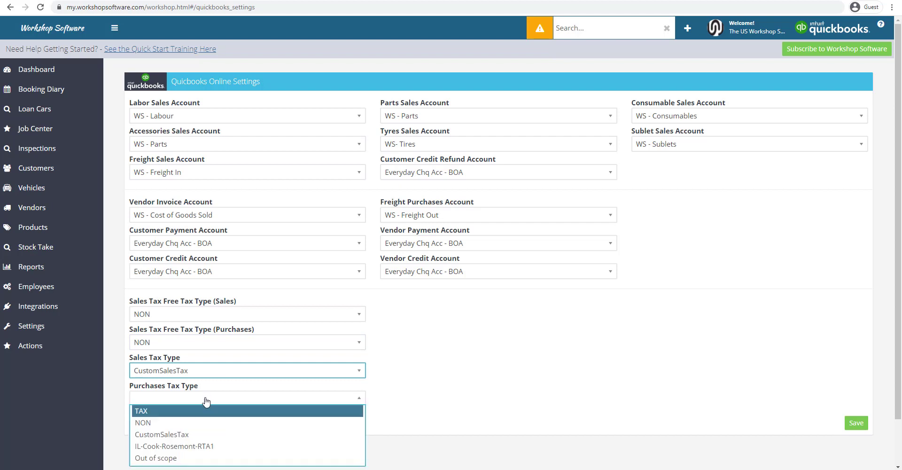
pyautogui.click(191, 435)
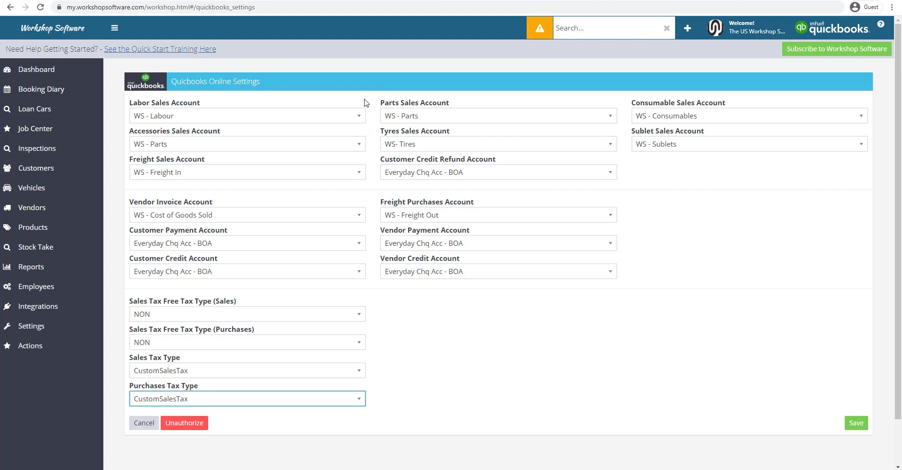
# Step: Dismiss the QuickBooks Online integration warning and save the QuickBooks settings
pyautogui.click(541, 30)
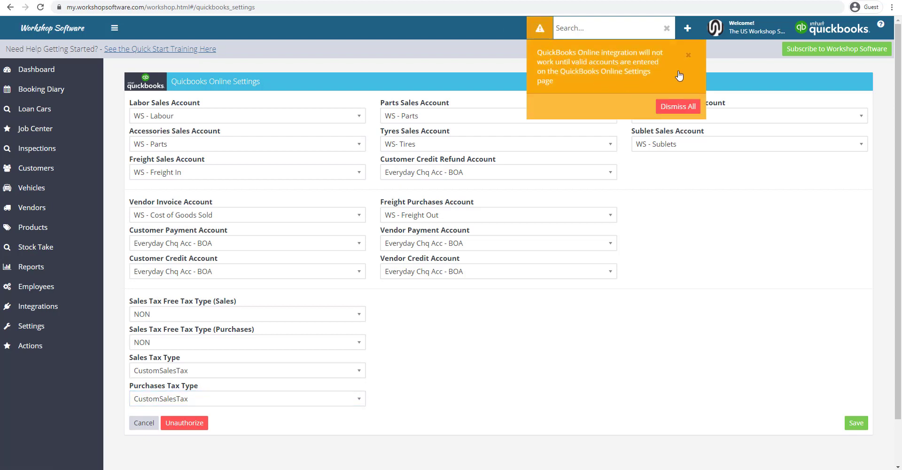
pyautogui.click(689, 55)
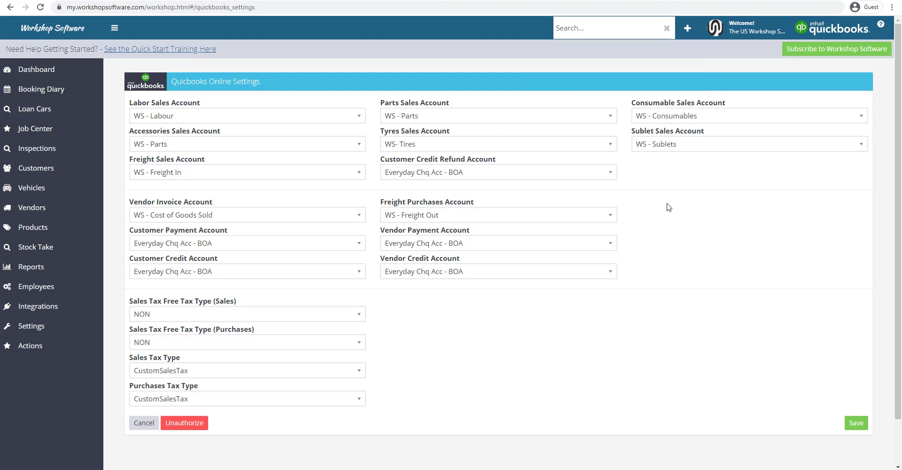
pyautogui.click(857, 424)
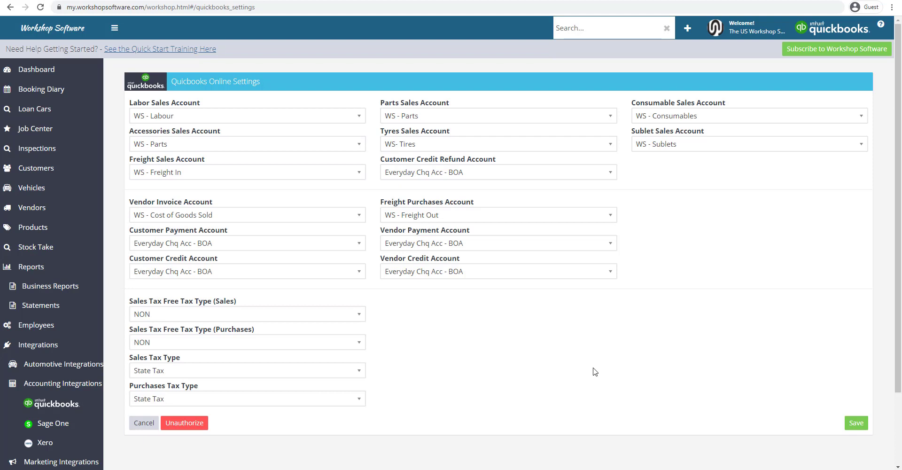
# Step: Start a new customer invoice, find the customer by surname and select the customer's BMW M3 as the vehicle
pyautogui.click(688, 30)
pyautogui.click(619, 84)
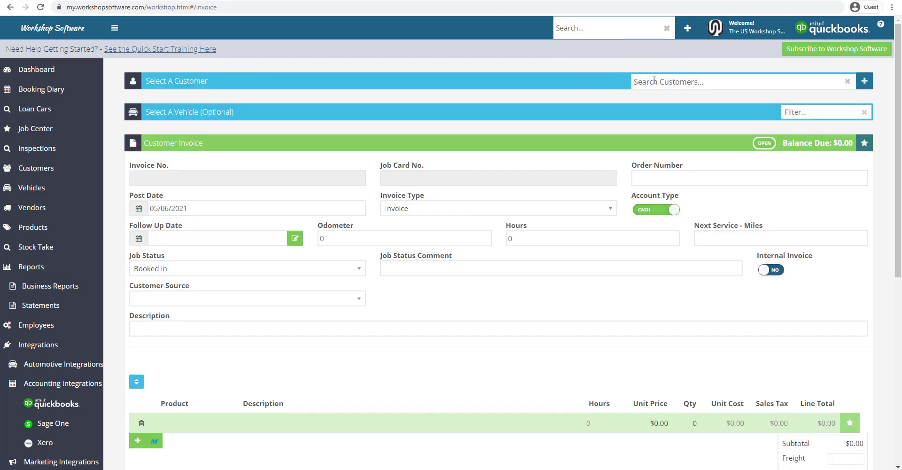
pyautogui.click(654, 81)
pyautogui.write('todd')
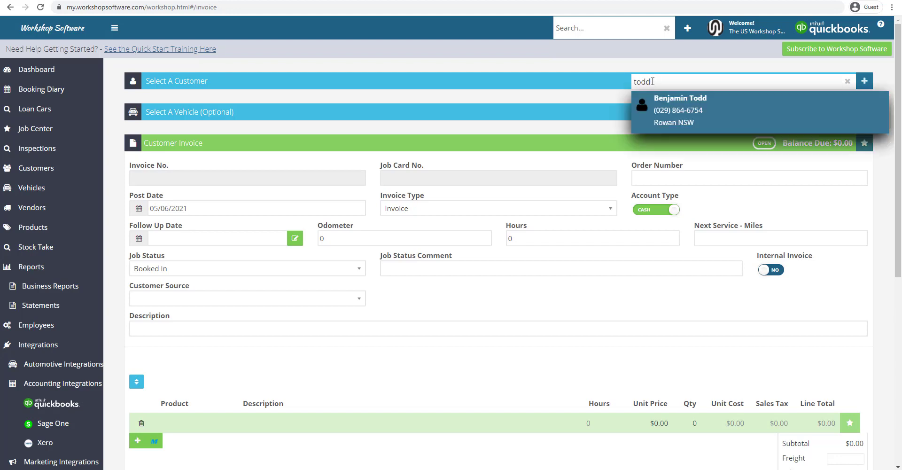
pyautogui.click(665, 104)
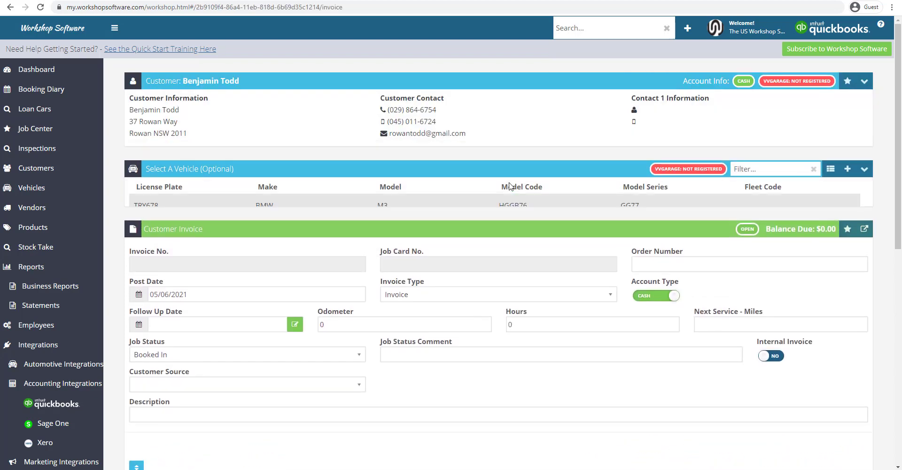
pyautogui.click(143, 215)
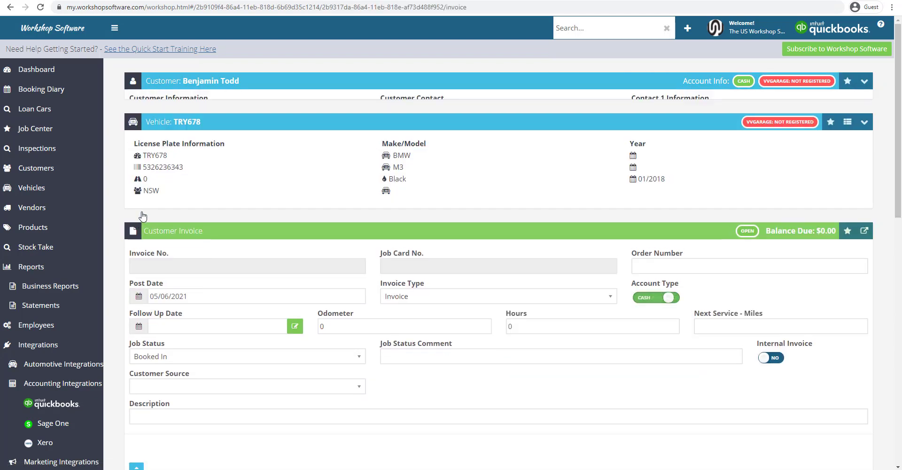
# Step: Add the LAB labor product as the invoice's first line item
pyautogui.scroll(-7, 312, 409)
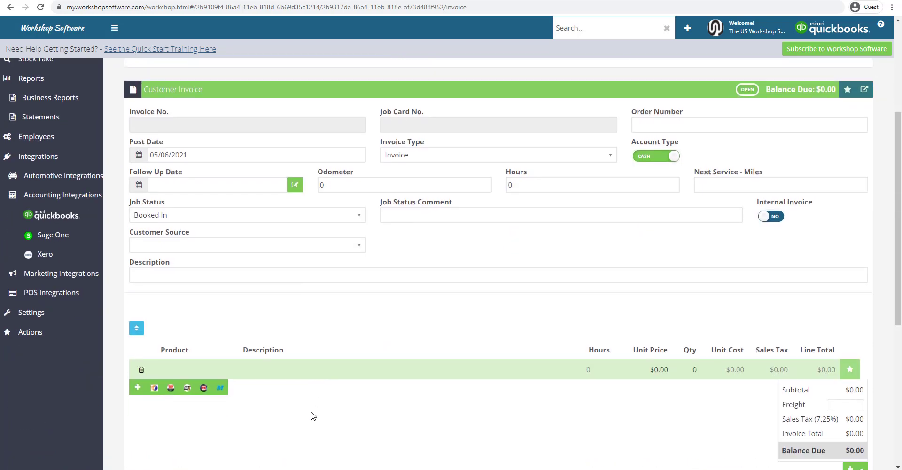
pyautogui.click(177, 230)
pyautogui.write('lab')
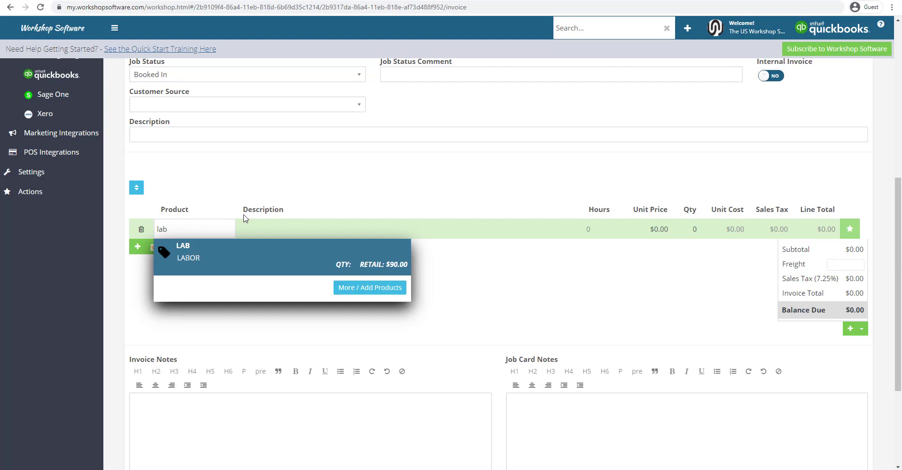
pyautogui.click(203, 253)
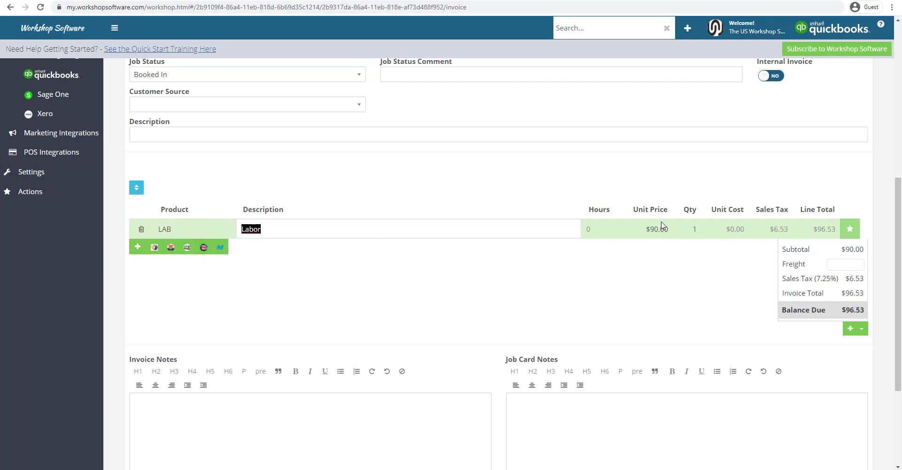
# Step: Review the invoice details, then save and process the invoice
pyautogui.scroll(-3, 717, 298)
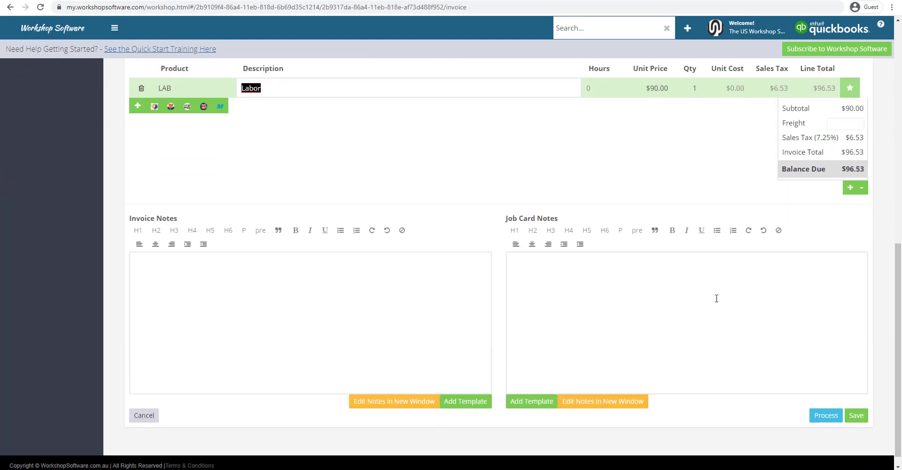
pyautogui.scroll(6, 709, 274)
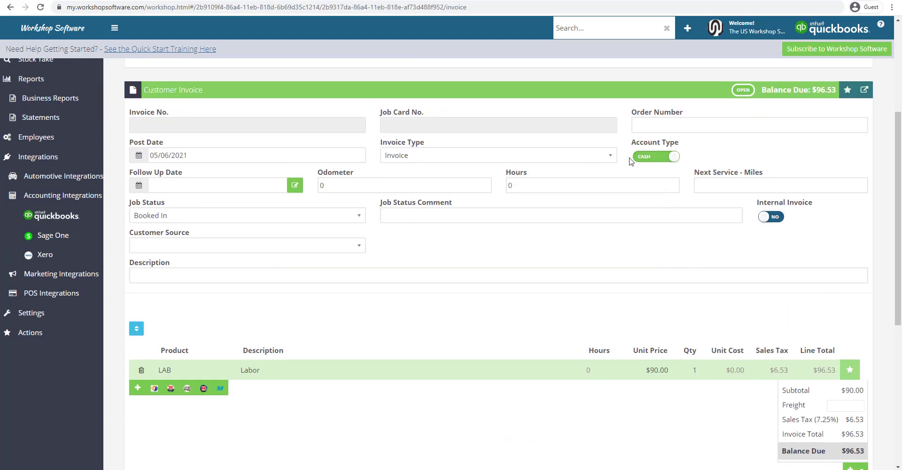
pyautogui.scroll(-1, 724, 432)
pyautogui.scroll(-6, 723, 433)
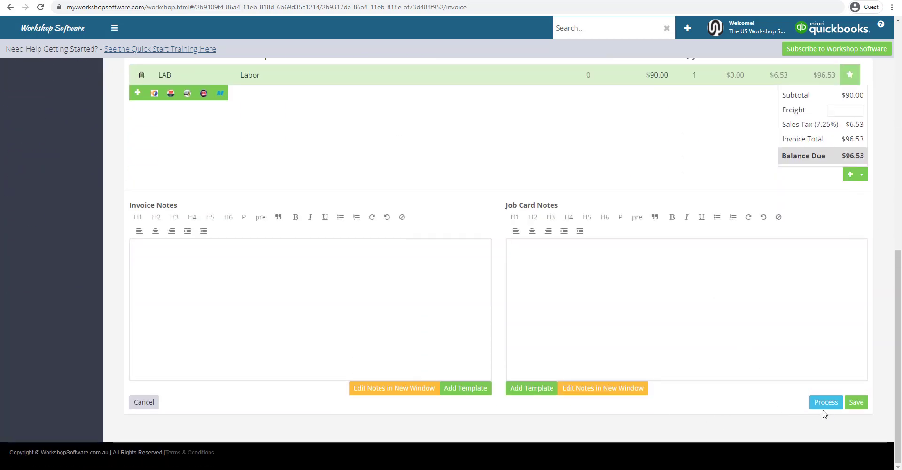
pyautogui.click(826, 403)
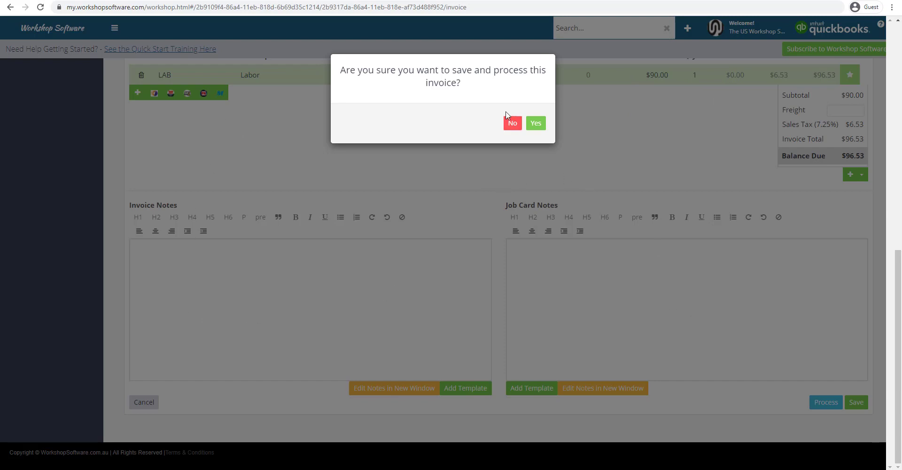
pyautogui.click(537, 124)
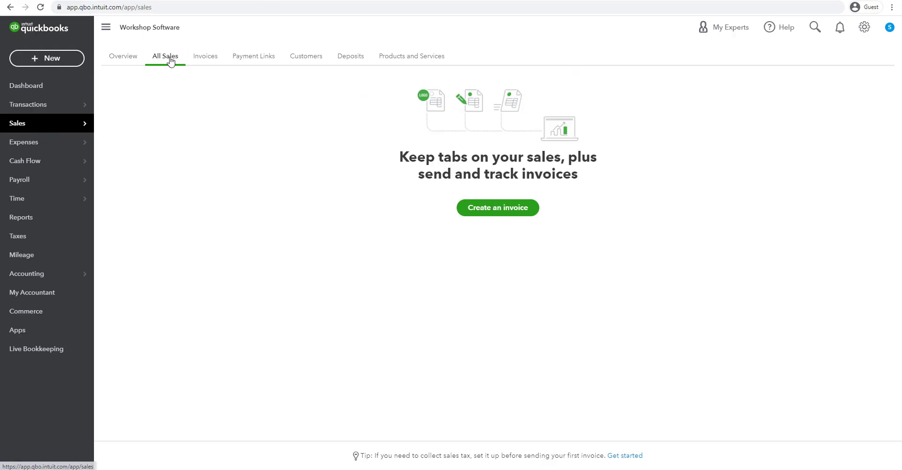
# Step: Switch to QuickBooks Online and check the invoices list and all sales transactions for the processed invoice
pyautogui.moveTo(49, 126)
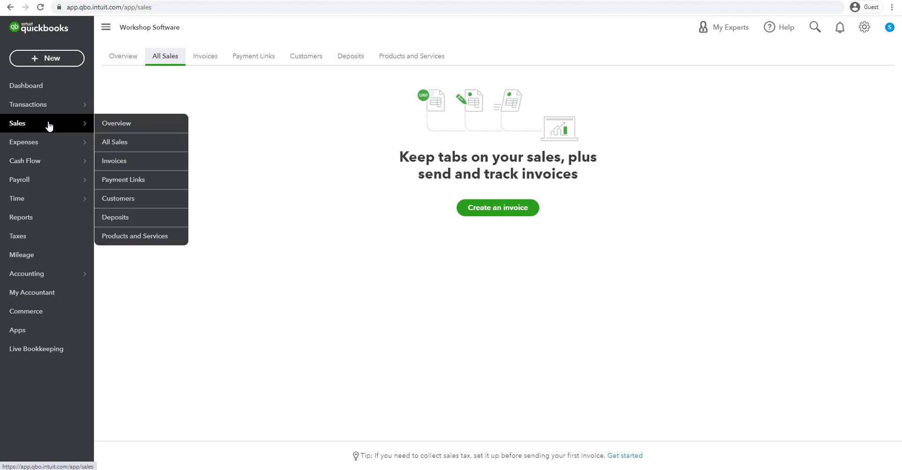
pyautogui.click(114, 142)
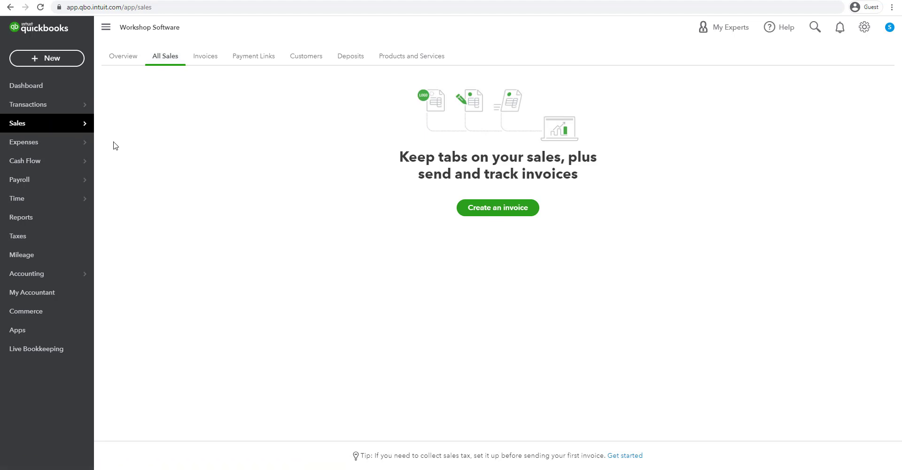
pyautogui.click(126, 57)
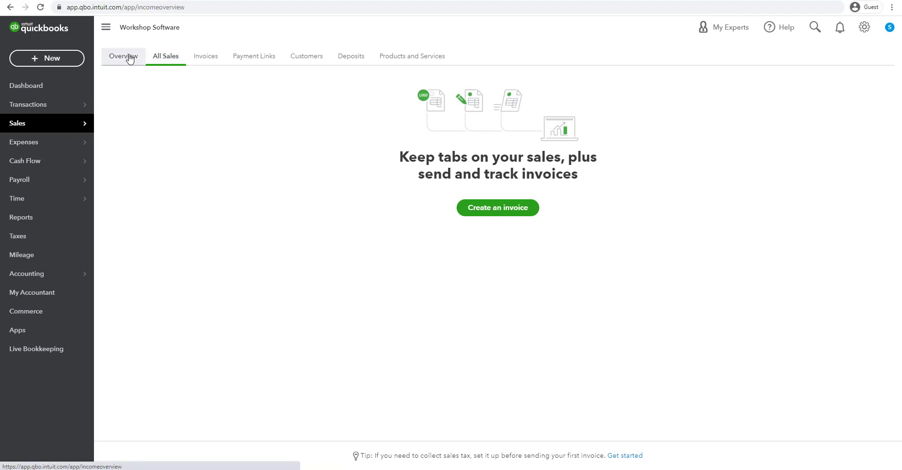
pyautogui.click(209, 58)
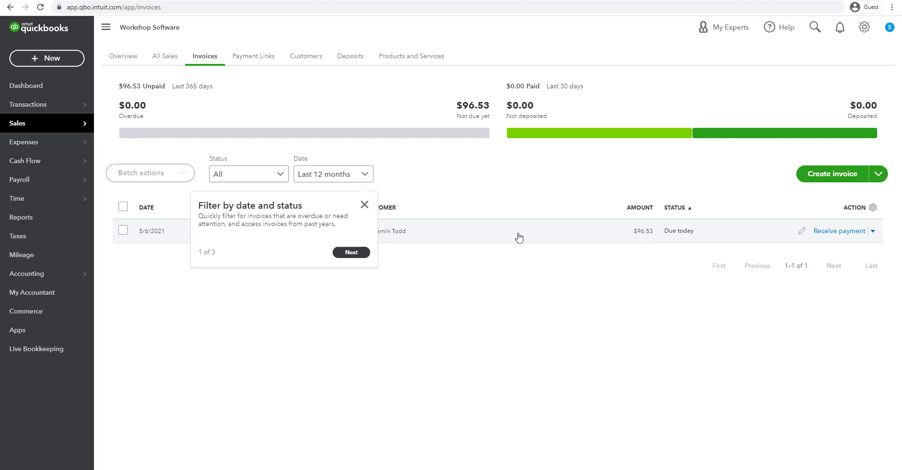
pyautogui.click(171, 59)
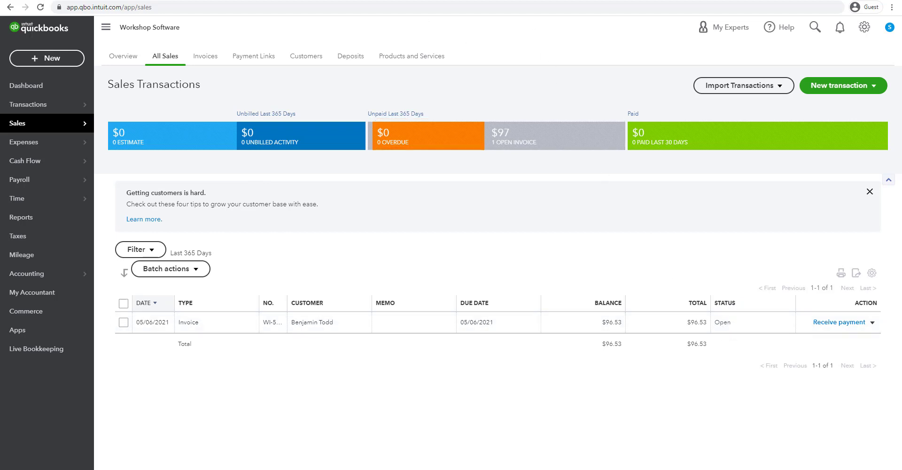
# Step: Switch to Workshop Software, set the invoice's payment method to Credit Card and process the payment
pyautogui.click(56, 1)
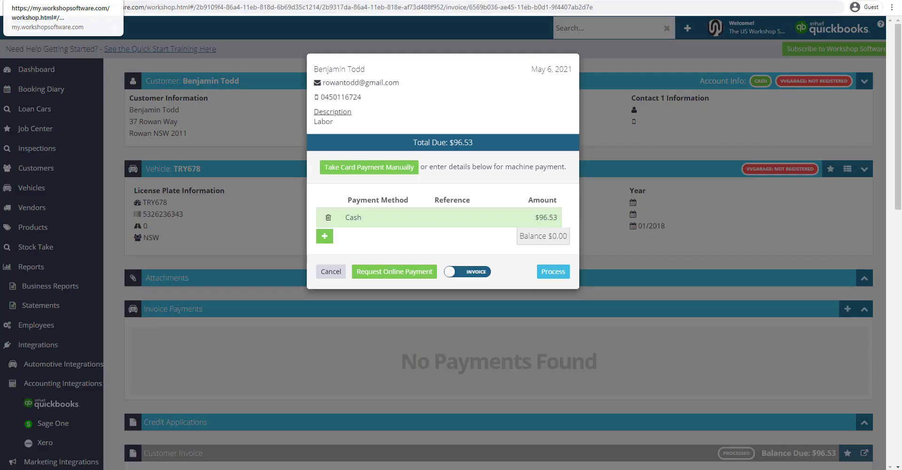
pyautogui.click(384, 222)
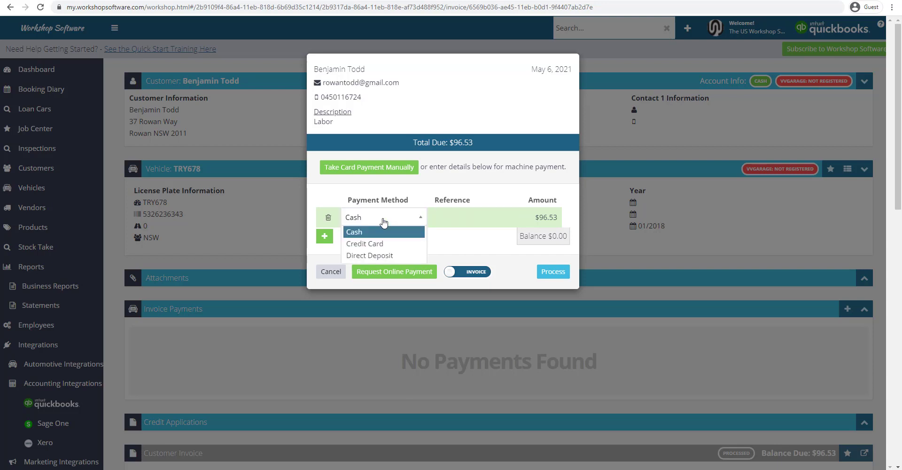
pyautogui.click(366, 248)
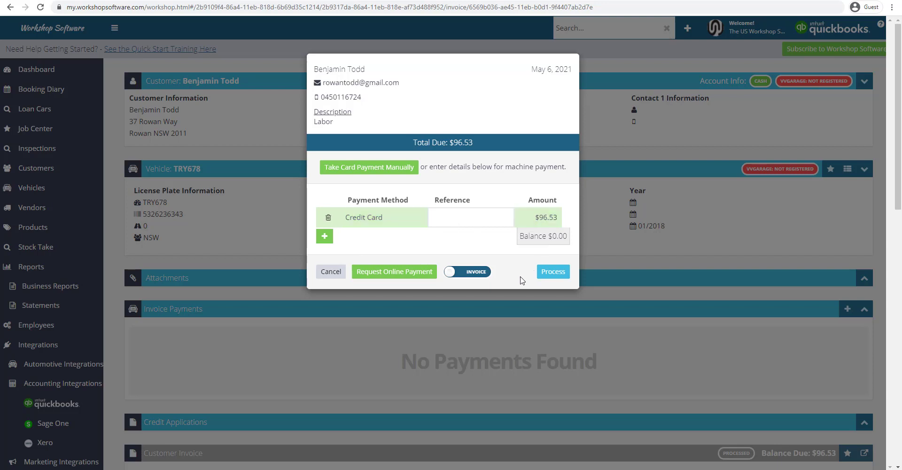
pyautogui.click(559, 273)
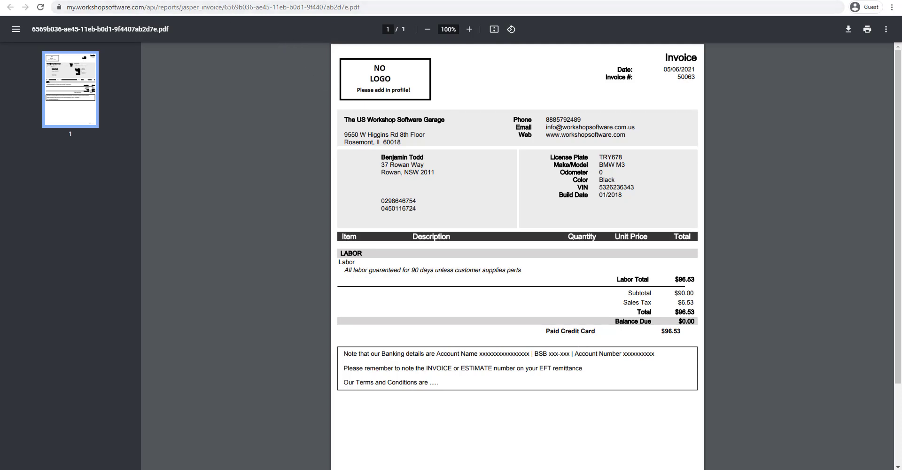
# Step: Switch to QuickBooks Online, examine the payment and the details of the matching invoice, and return to the sales transactions
pyautogui.click(388, 0)
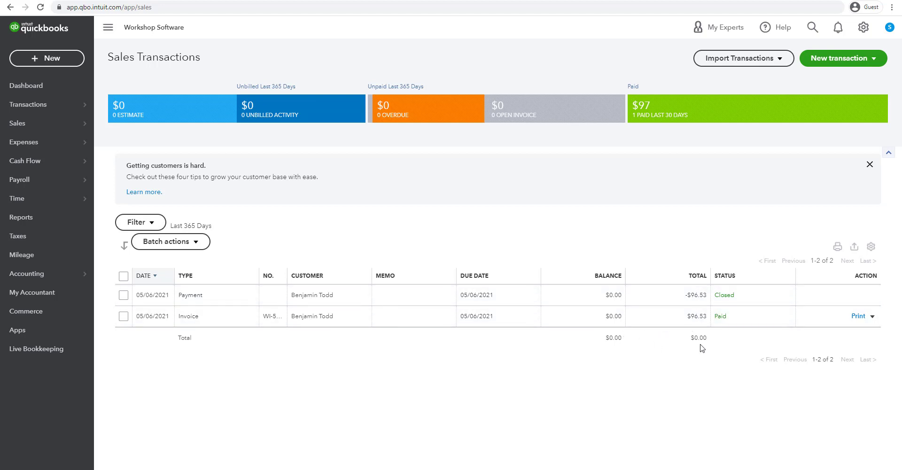
pyautogui.click(317, 319)
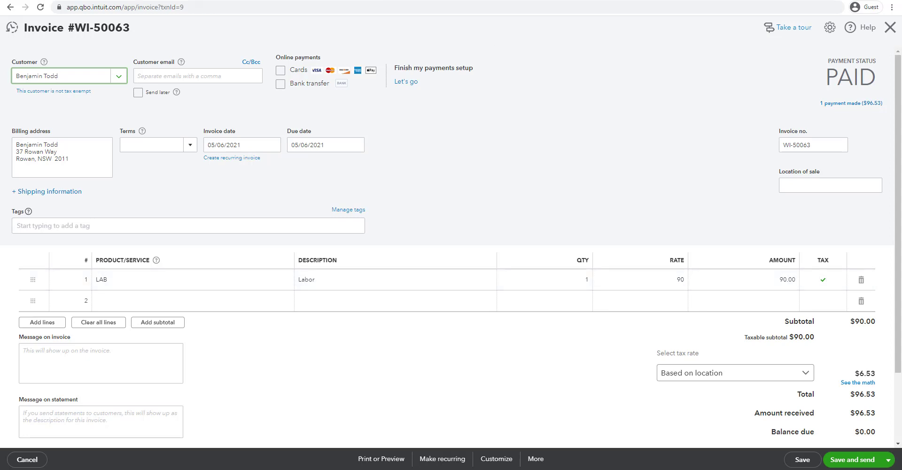
pyautogui.click(61, 1)
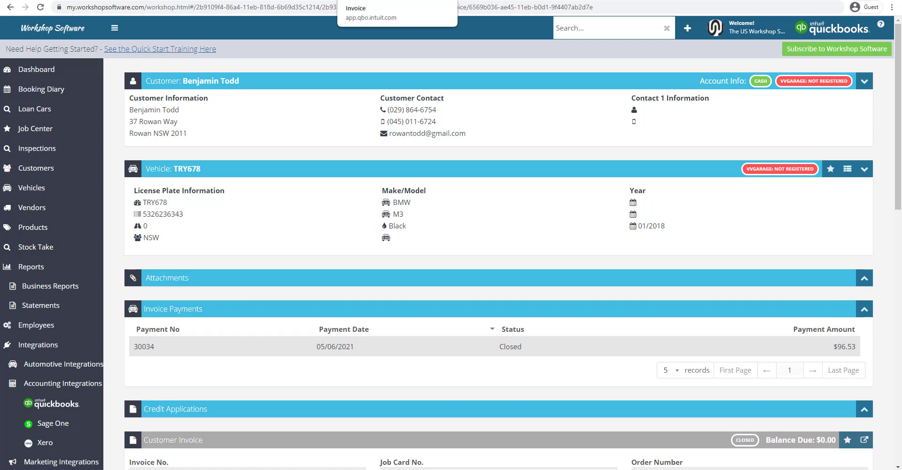
pyautogui.click(390, 0)
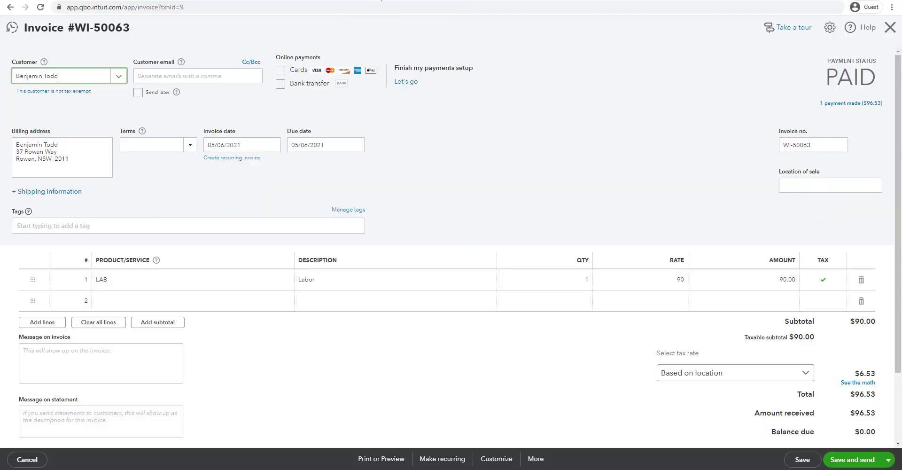
pyautogui.click(10, 7)
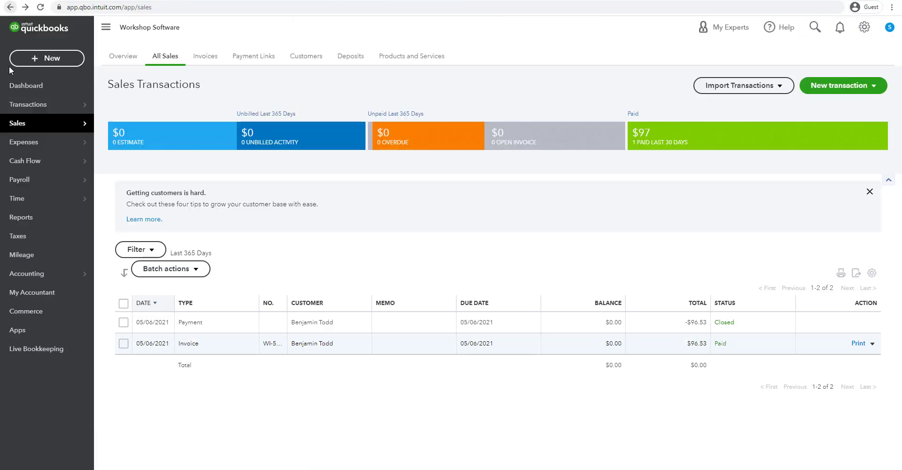
# Step: Look through the QuickBooks customers list and vendors list for the records synced from Workshop Software
pyautogui.moveTo(29, 148)
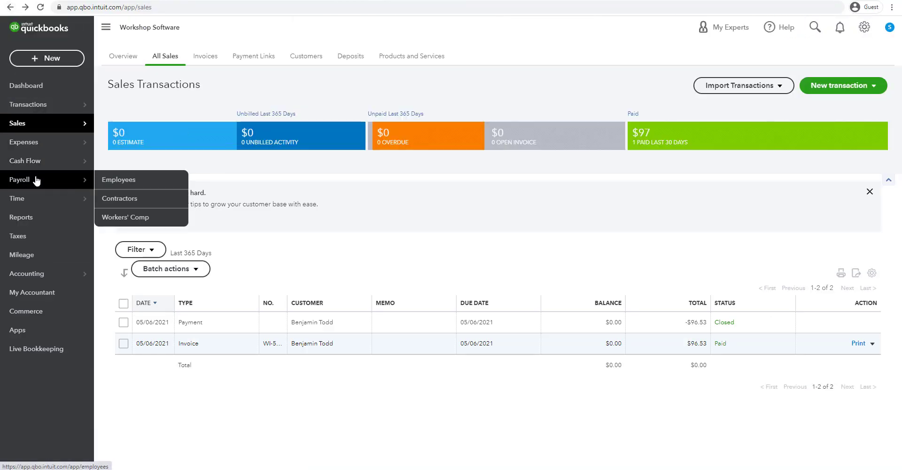
pyautogui.moveTo(50, 123)
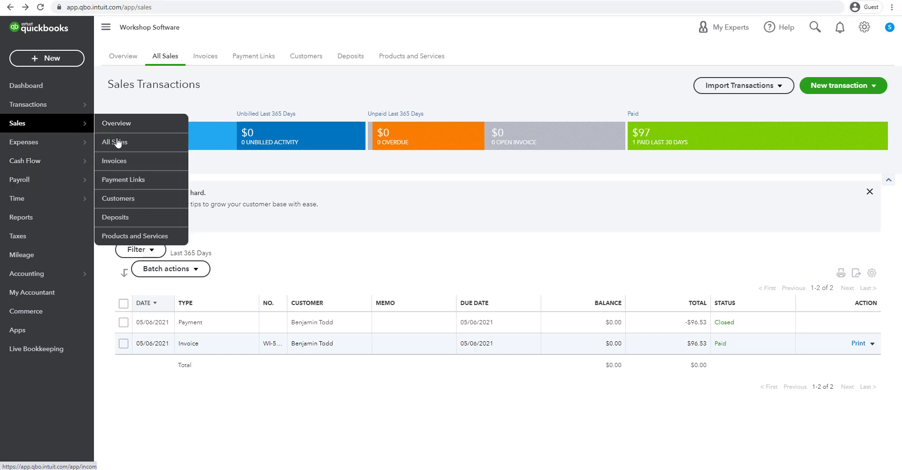
pyautogui.click(119, 199)
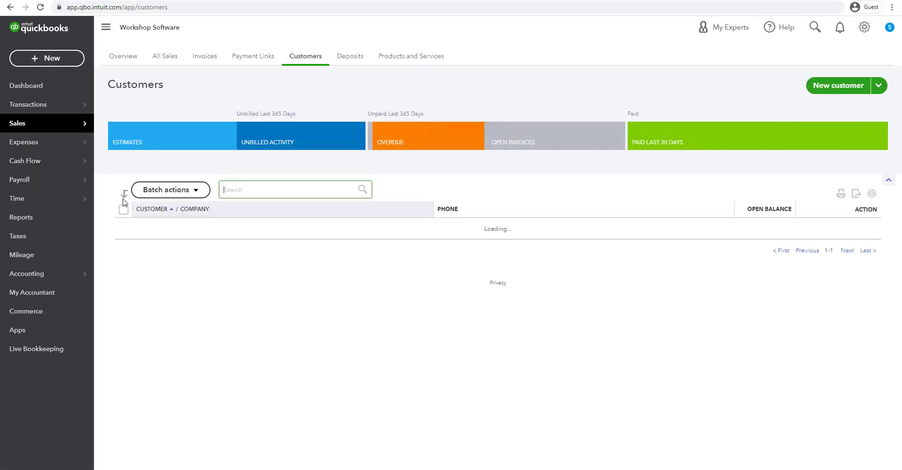
pyautogui.scroll(-4, 318, 399)
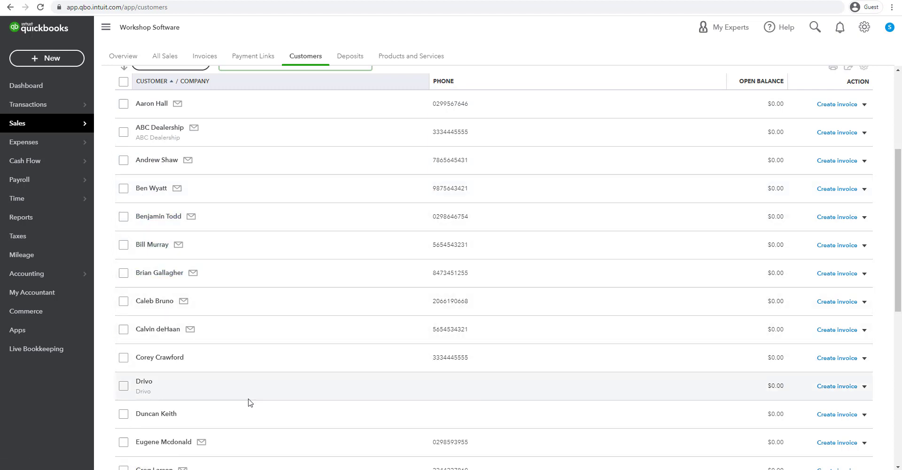
pyautogui.scroll(-3, 249, 402)
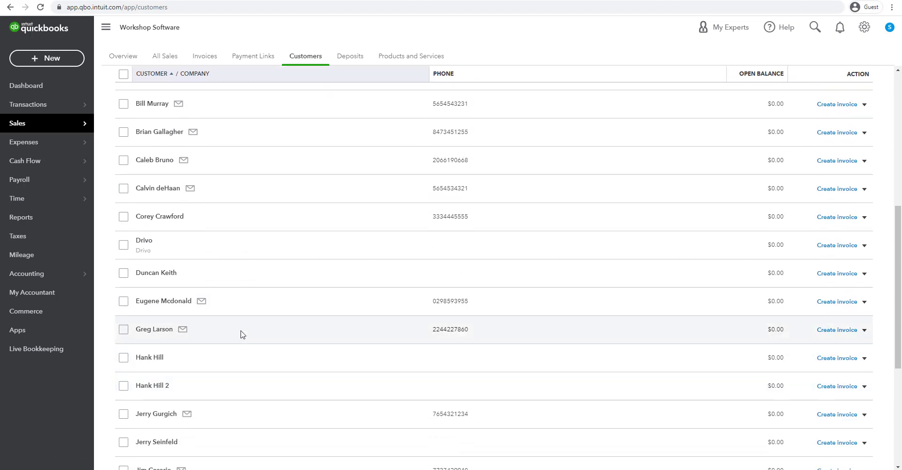
pyautogui.scroll(3, 240, 334)
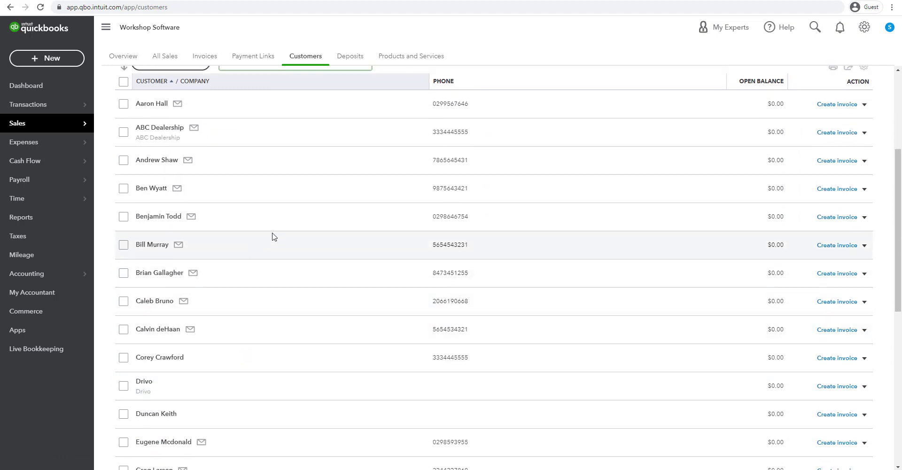
pyautogui.scroll(-4, 256, 314)
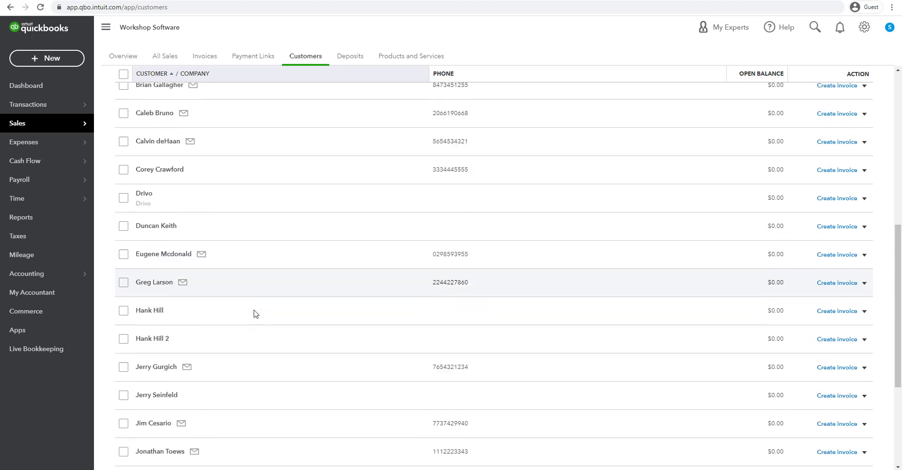
pyautogui.scroll(-4, 254, 314)
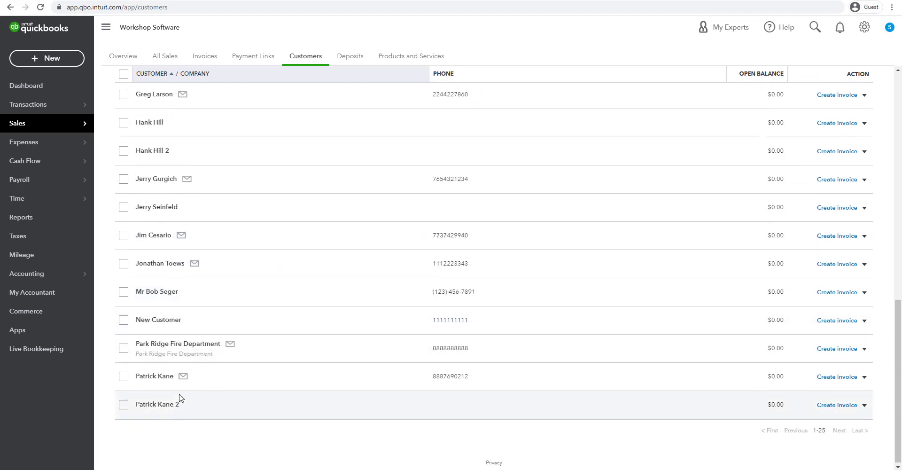
pyautogui.scroll(3, 178, 397)
pyautogui.scroll(-1, 176, 402)
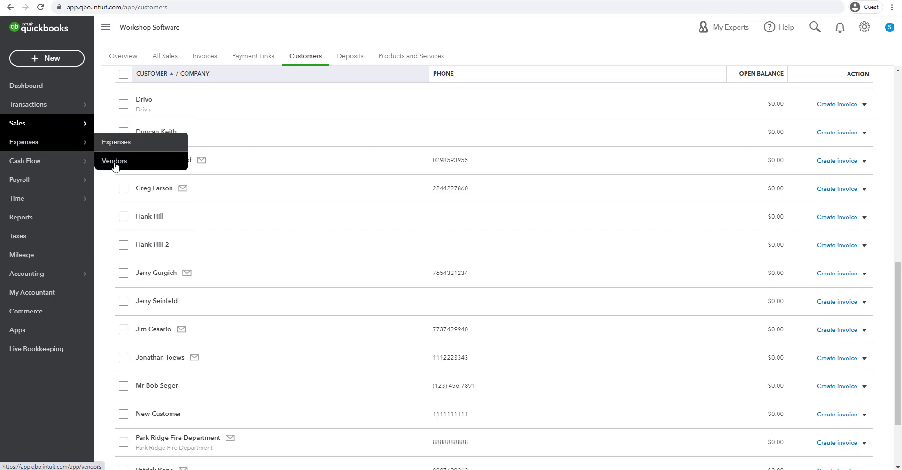
pyautogui.click(114, 161)
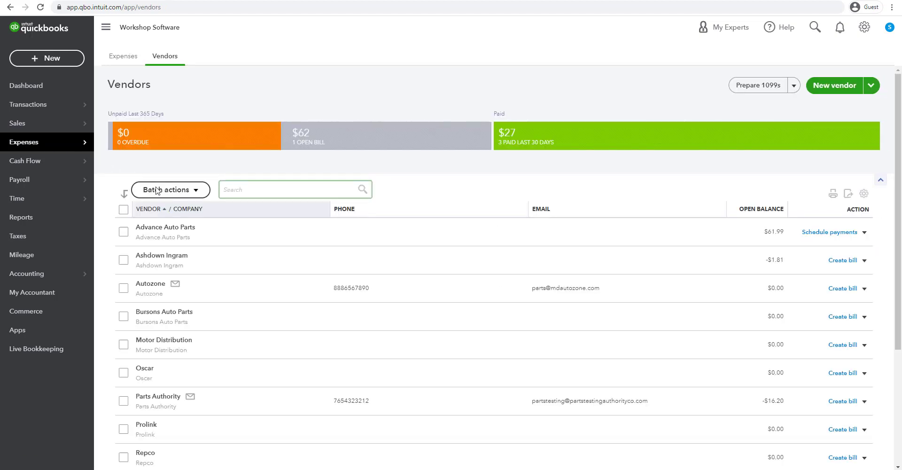
pyautogui.scroll(-4, 246, 366)
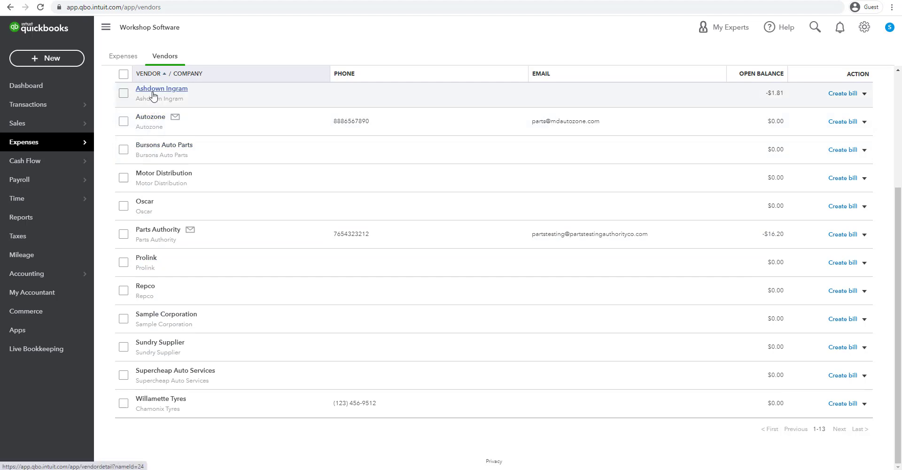
# Step: Switch to Workshop Software and review its customers list and its vendors list, showing 50 vendor records per page
pyautogui.click(70, 1)
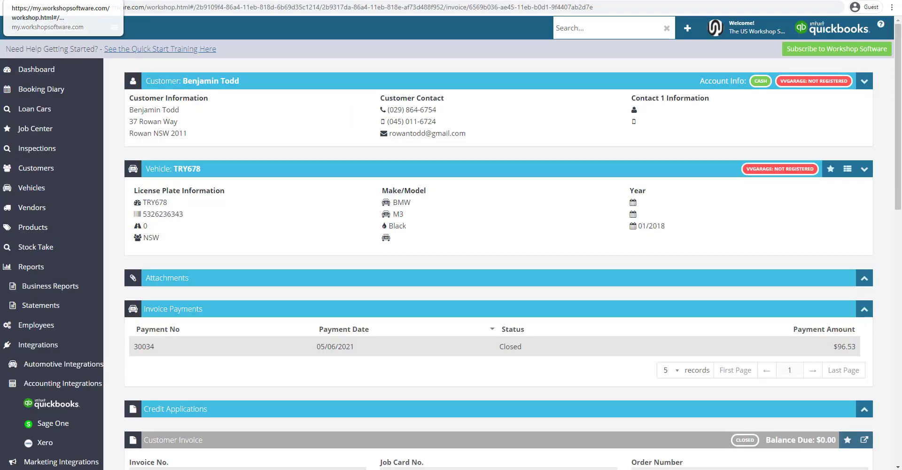
pyautogui.click(49, 173)
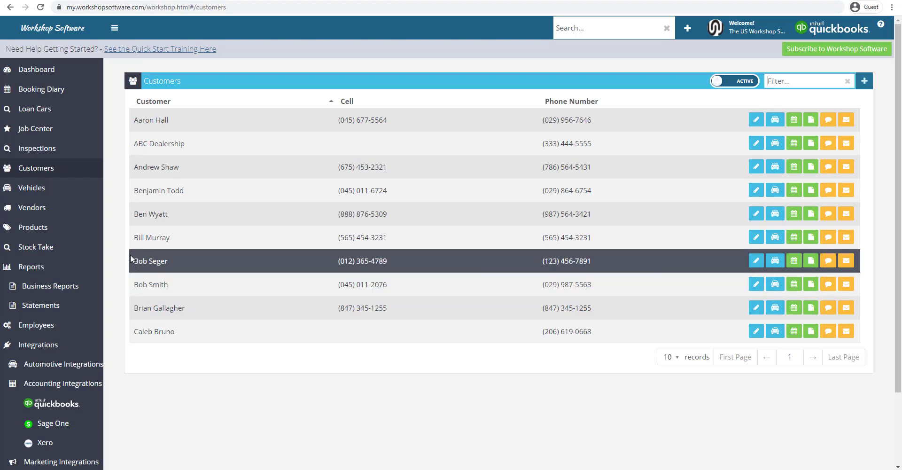
pyautogui.click(57, 214)
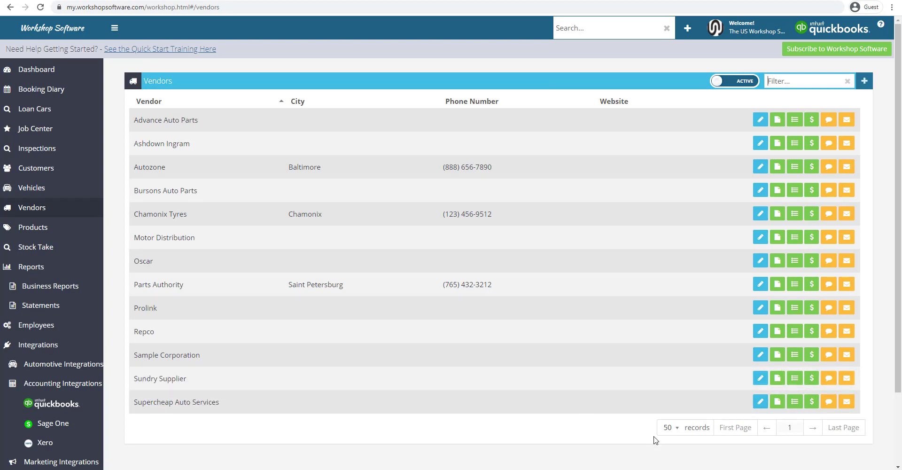
pyautogui.click(666, 429)
pyautogui.click(667, 465)
# Step: Open the Help Resources window to view the available guides and videos, and close it
pyautogui.click(882, 27)
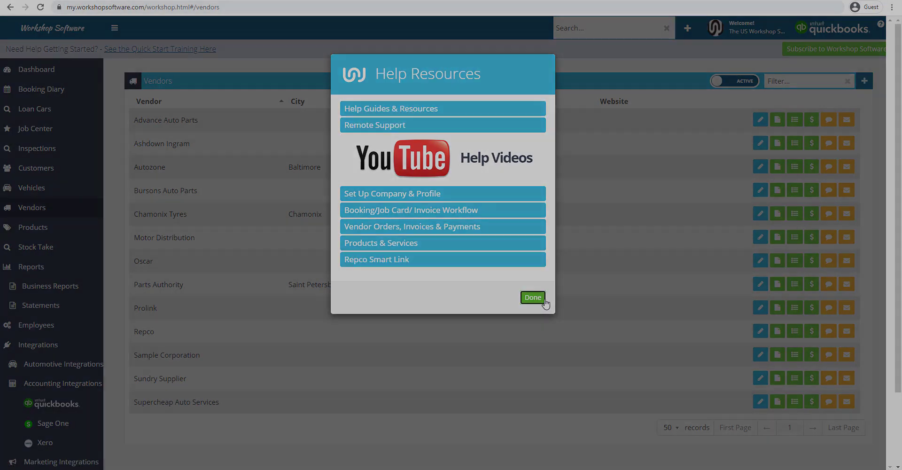
pyautogui.click(540, 302)
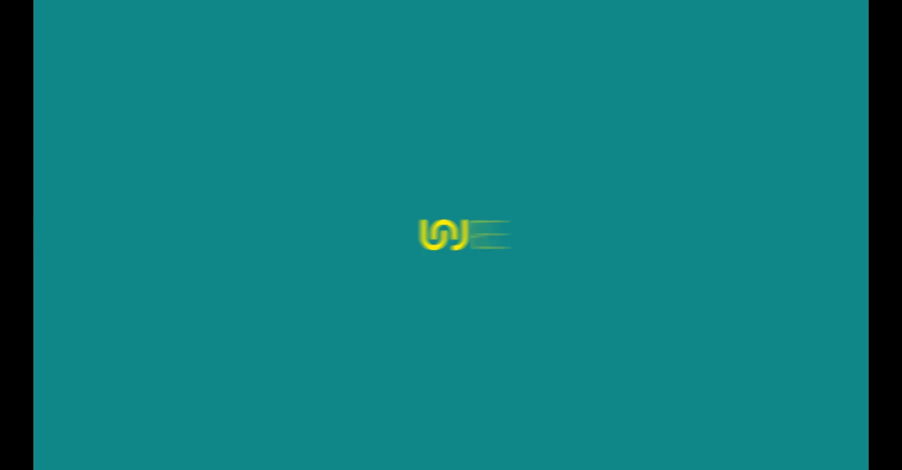